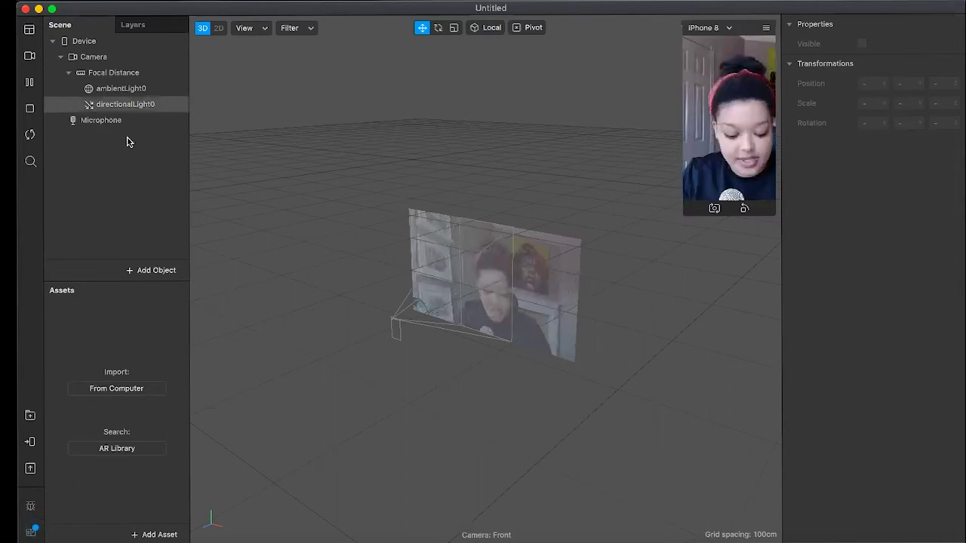
# Insert a face tracker into the scene and add a face mesh as its child
pyautogui.click(163, 272)
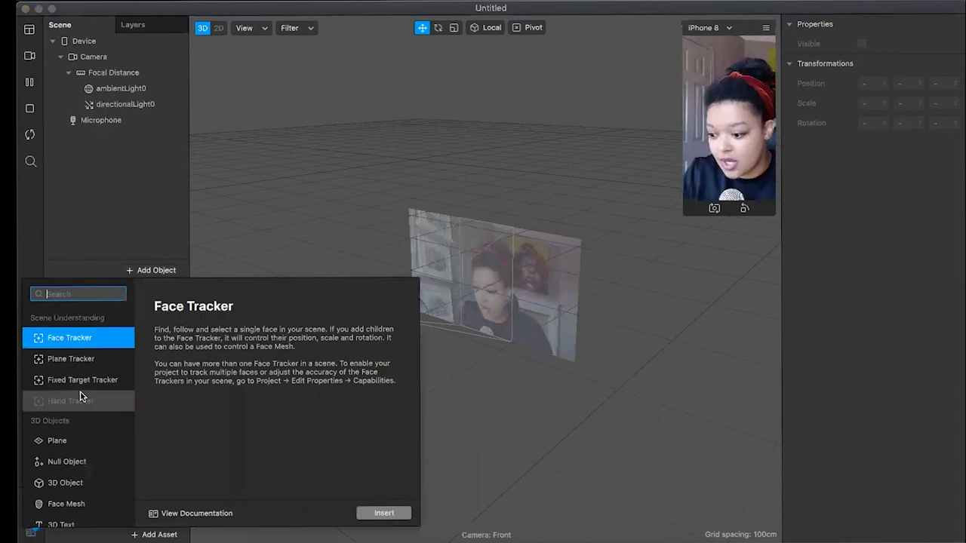
pyautogui.click(383, 513)
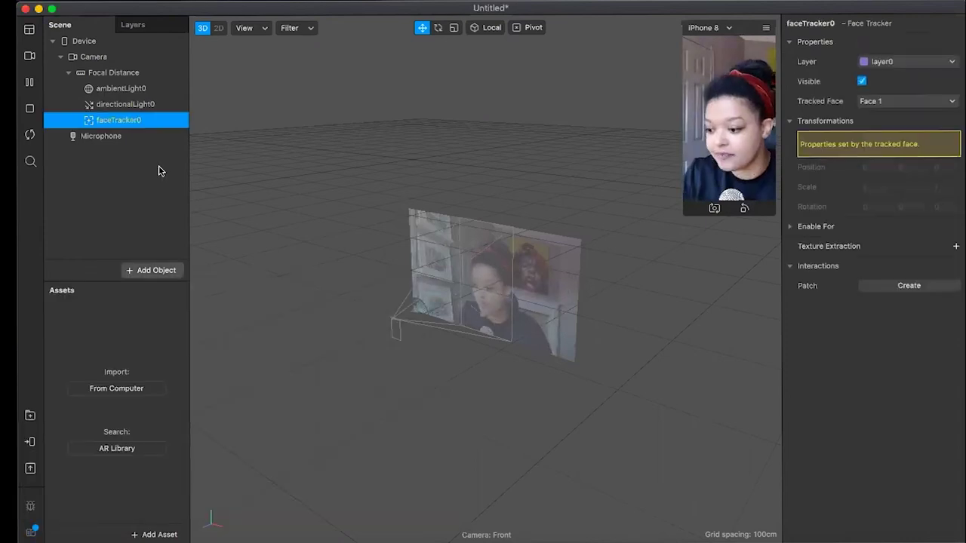
pyautogui.rightClick(163, 123)
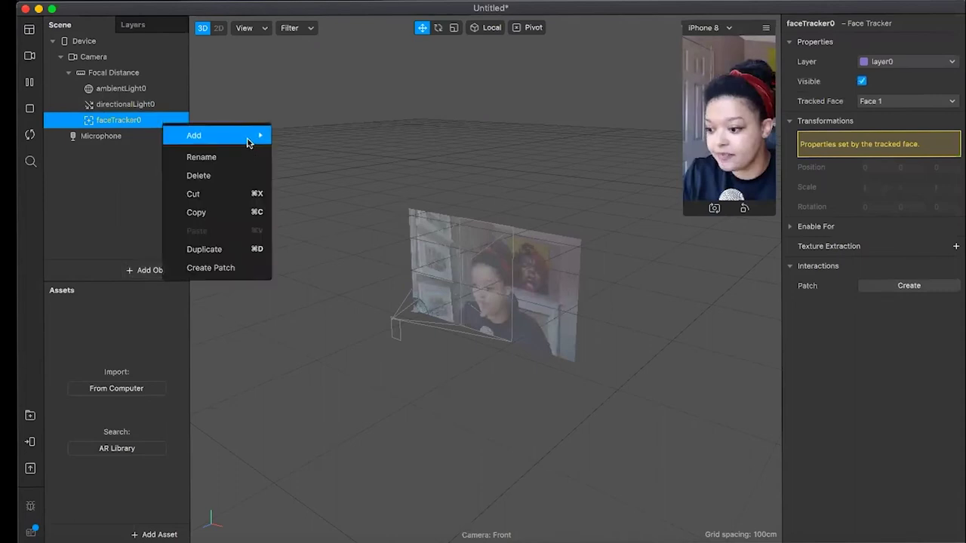
pyautogui.moveTo(253, 138)
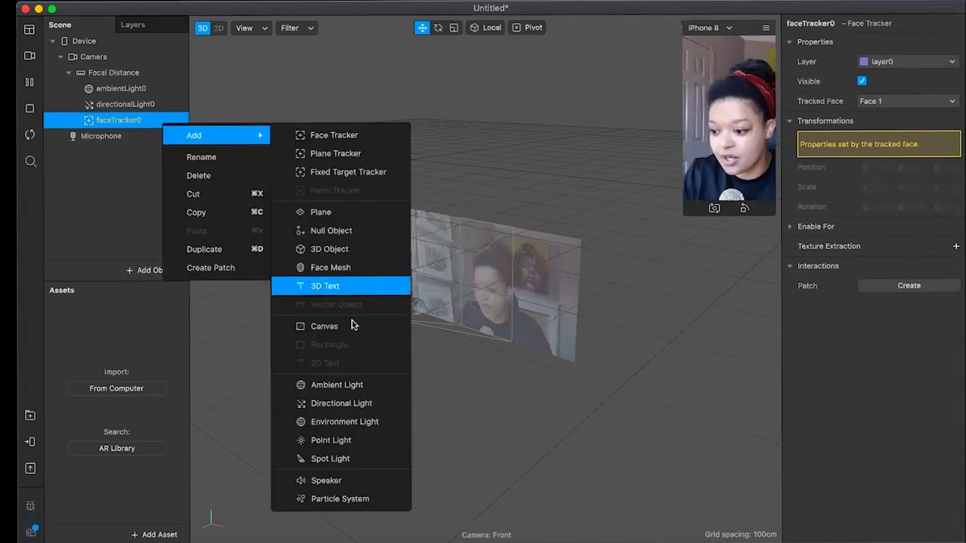
pyautogui.click(372, 268)
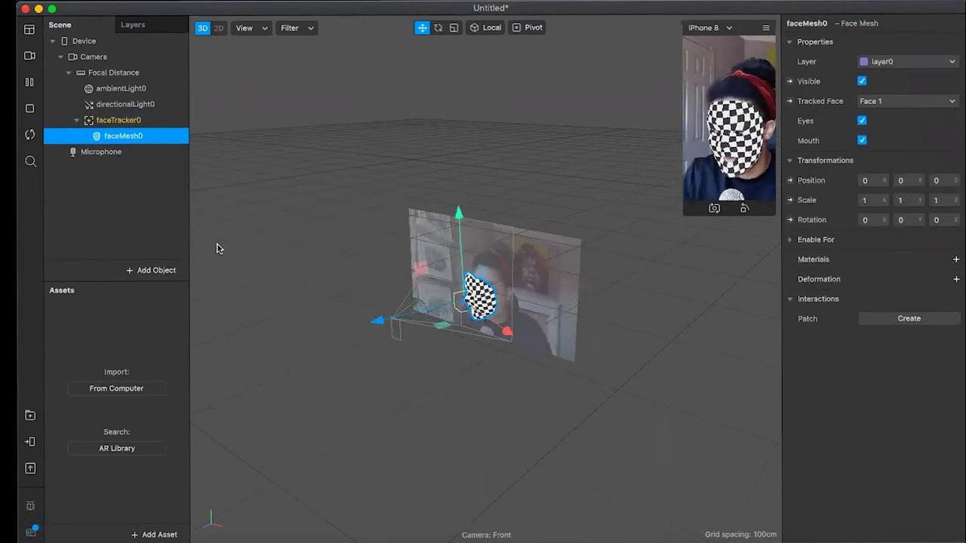
# Add a new material to the face mesh and set its shader type to Face Paint
pyautogui.click(955, 261)
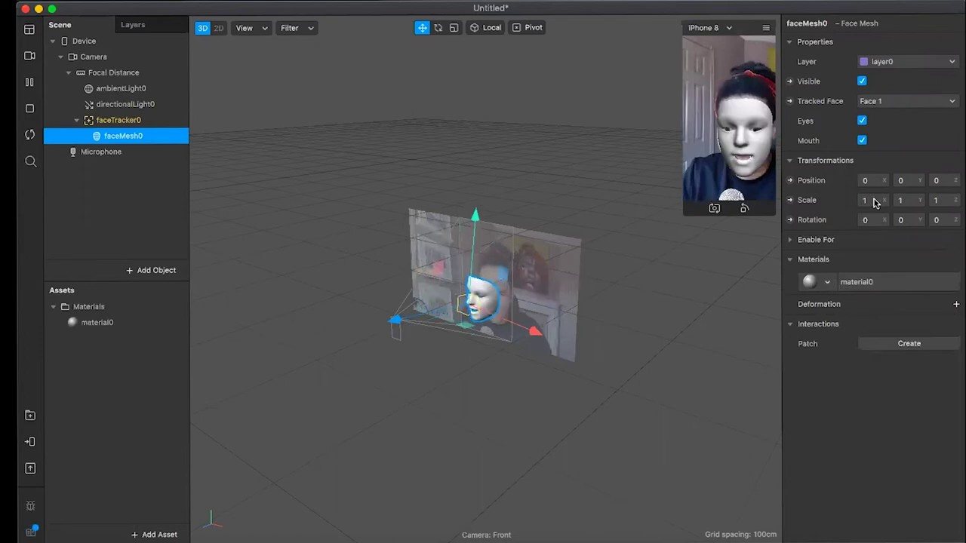
pyautogui.click(106, 323)
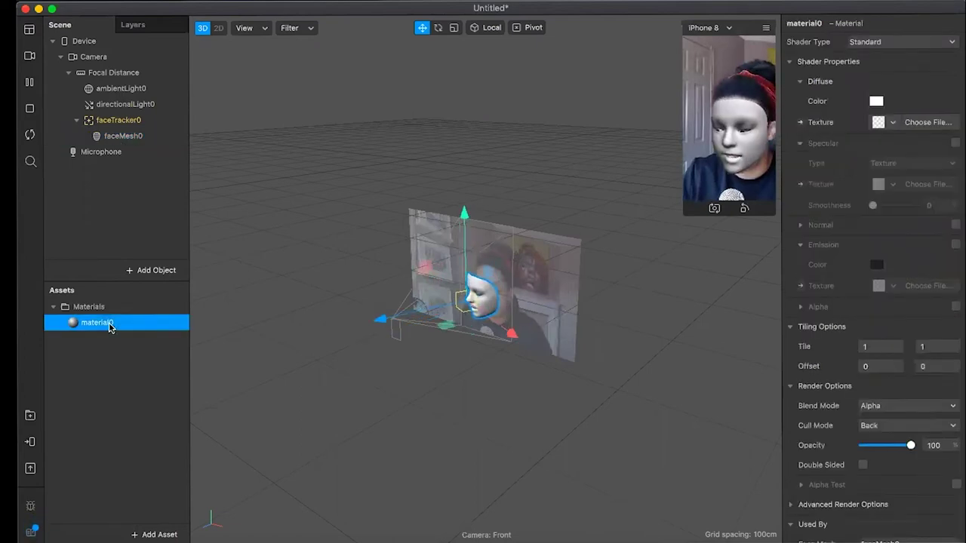
pyautogui.click(902, 42)
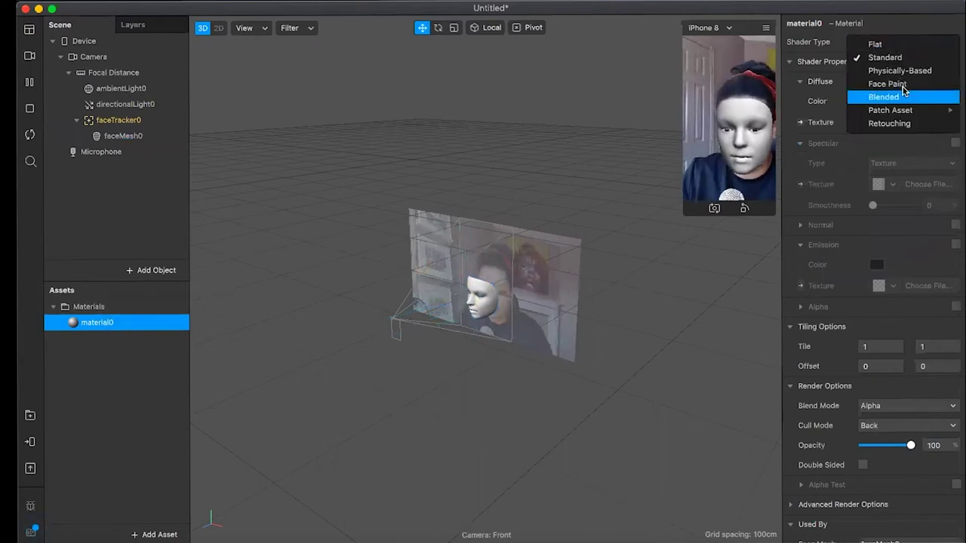
pyautogui.click(903, 89)
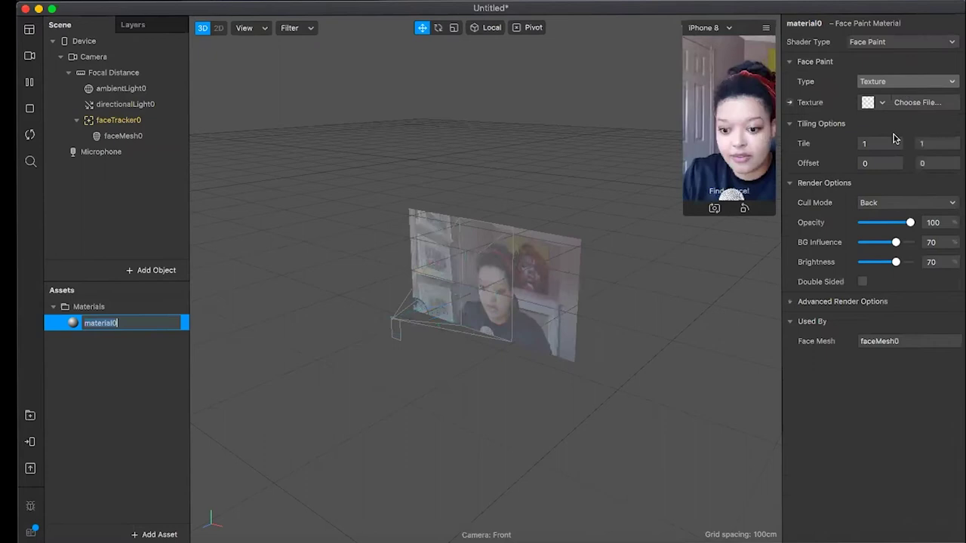
# Import galaxy.jpg as the face paint material's texture and lower the material's opacity to 58%
pyautogui.click(882, 103)
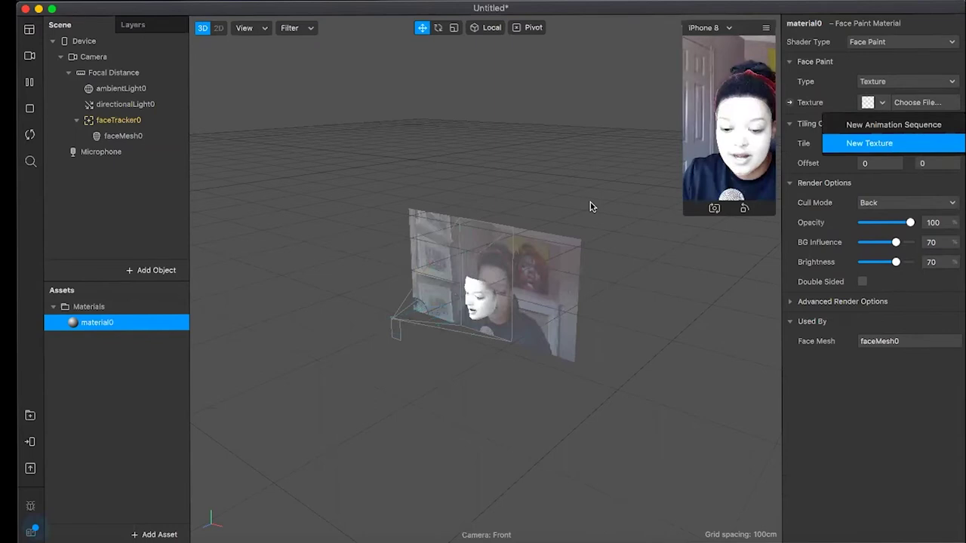
pyautogui.scroll(1, 406, 219)
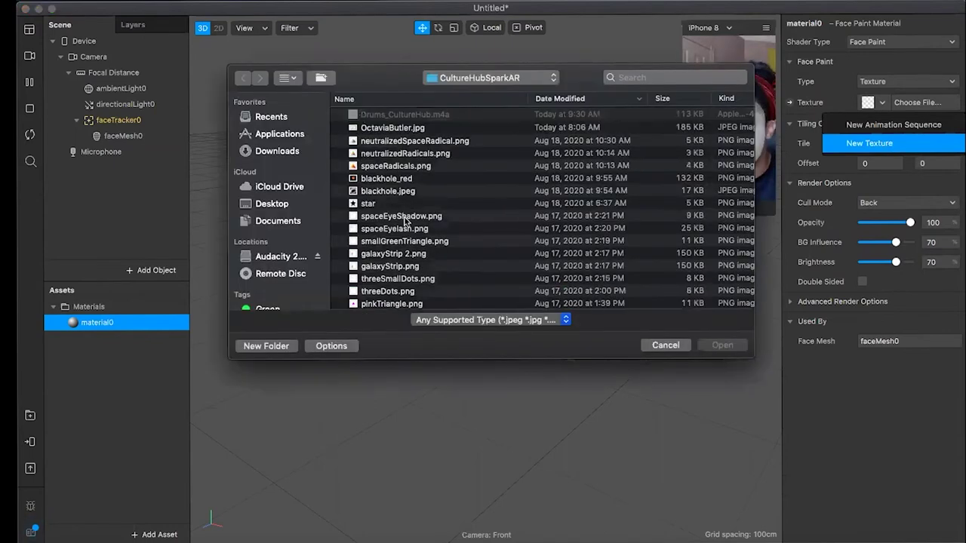
pyautogui.scroll(-3, 406, 219)
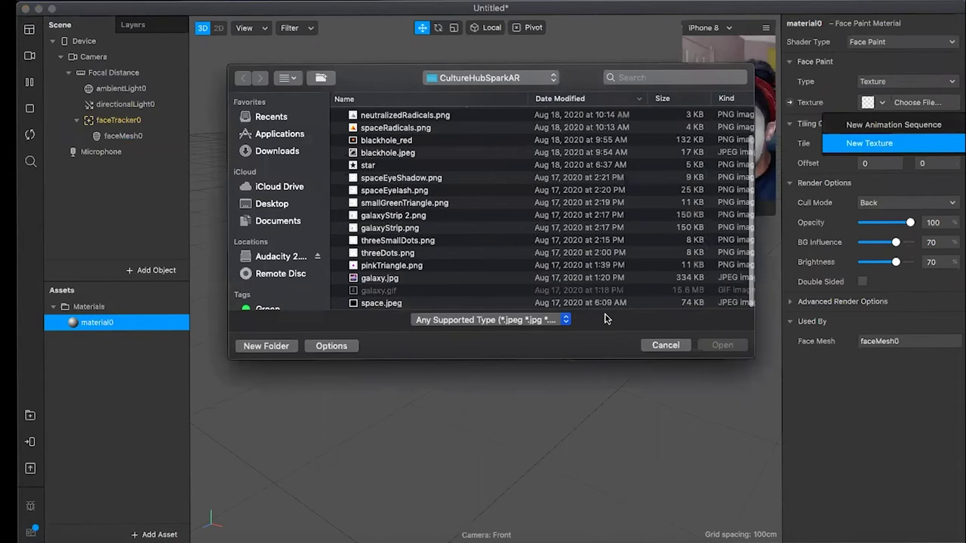
pyautogui.click(383, 302)
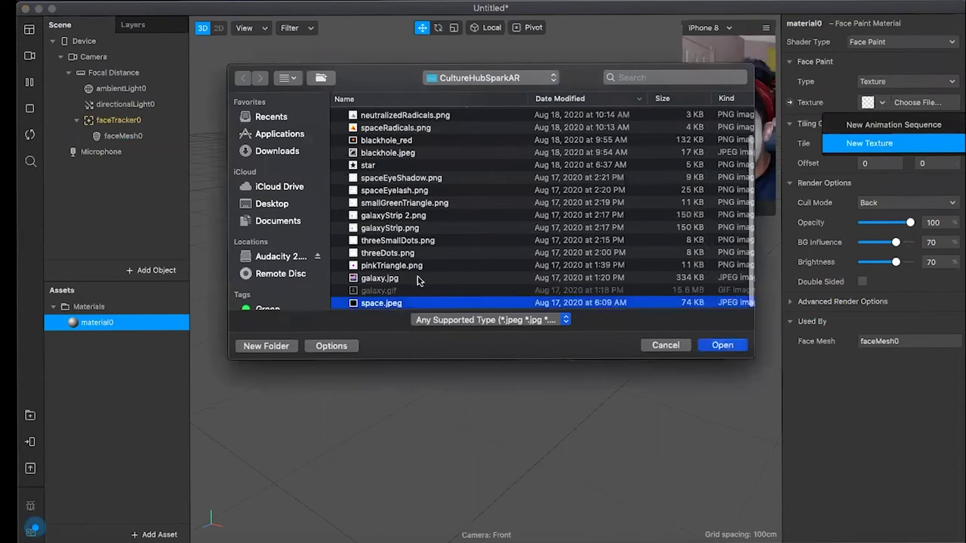
pyautogui.press('Up')
pyautogui.click(726, 348)
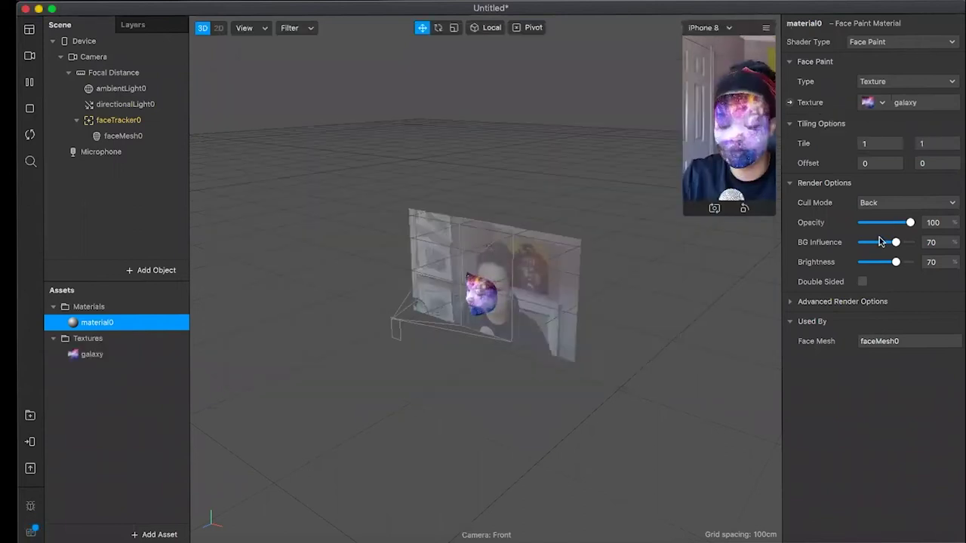
pyautogui.moveTo(909, 223)
pyautogui.mouseDown()
pyautogui.moveTo(880, 226)
pyautogui.moveTo(891, 224)
pyautogui.mouseUp()
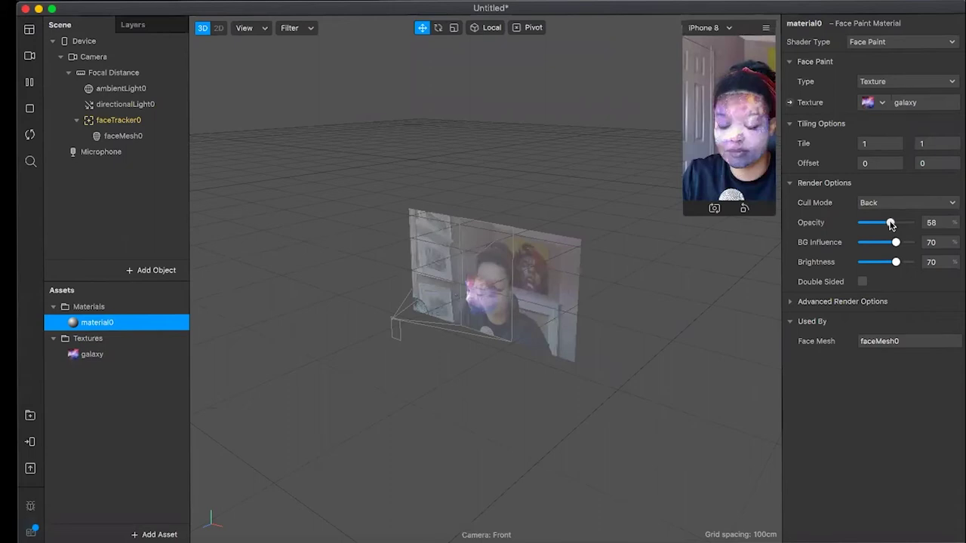
# Import OctaviaButler.jpg as the face paint material's new texture and set the opacity to 100%
pyautogui.click(881, 104)
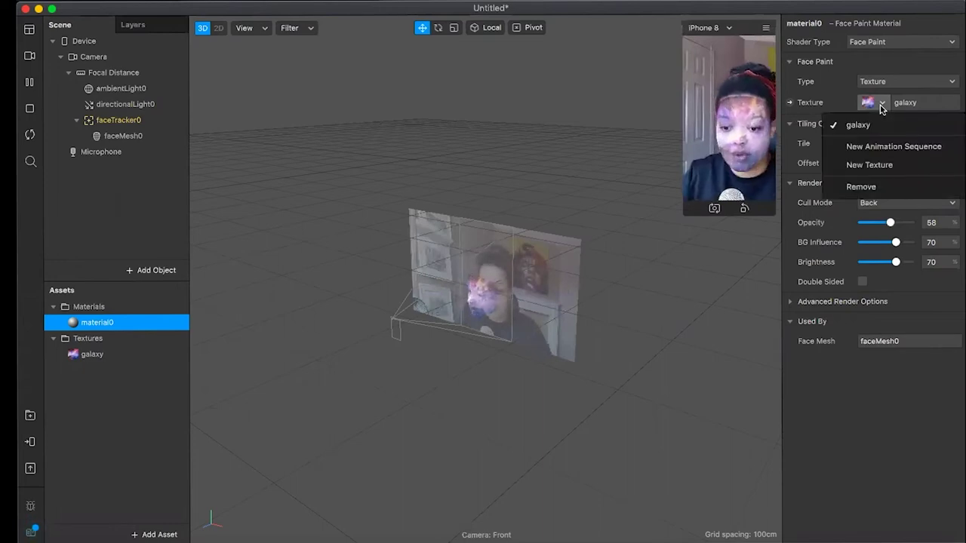
pyautogui.click(889, 164)
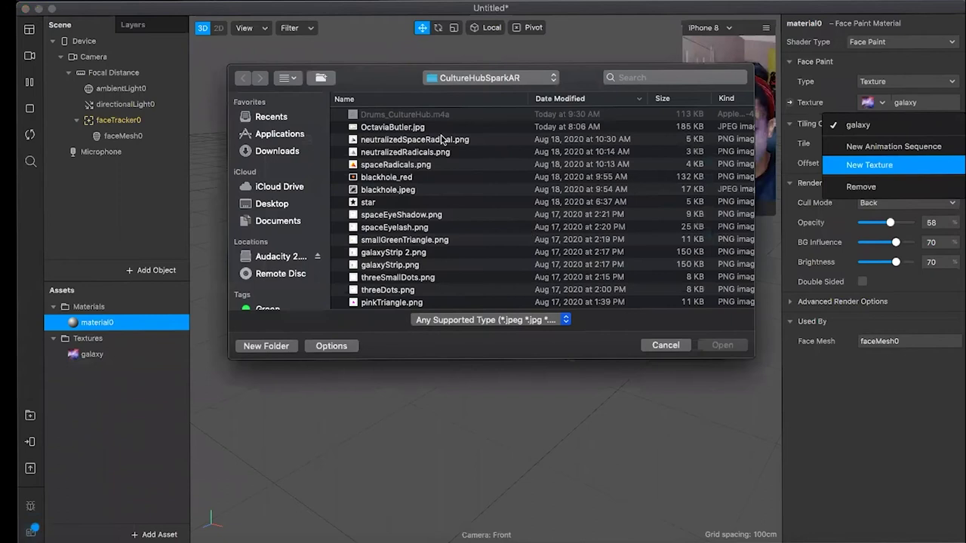
pyautogui.click(452, 136)
pyautogui.press('Up')
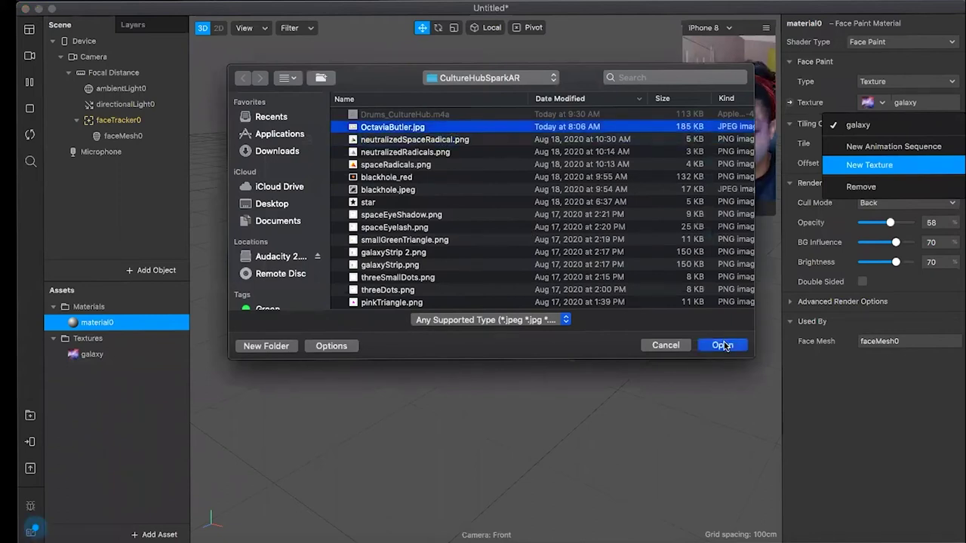
pyautogui.click(722, 345)
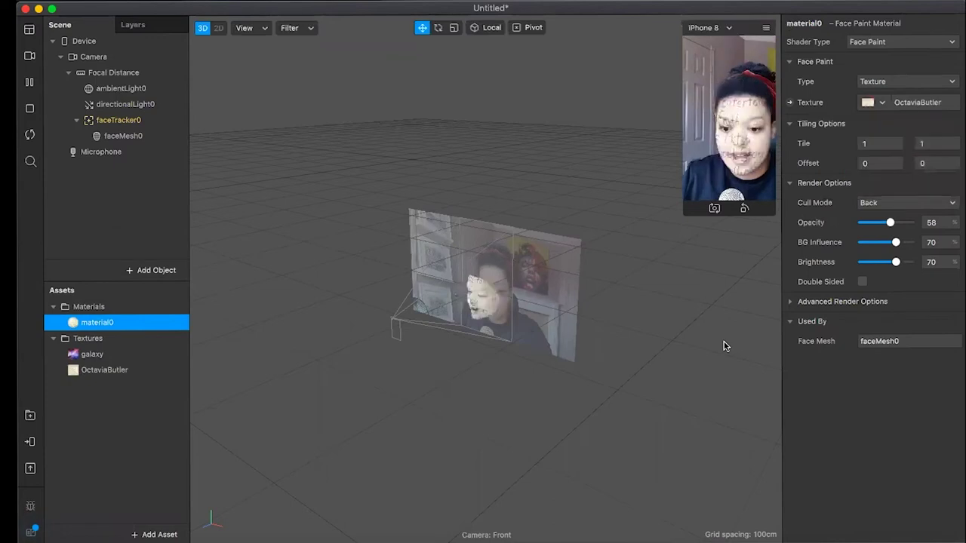
pyautogui.moveTo(890, 222); pyautogui.dragTo(919, 227)
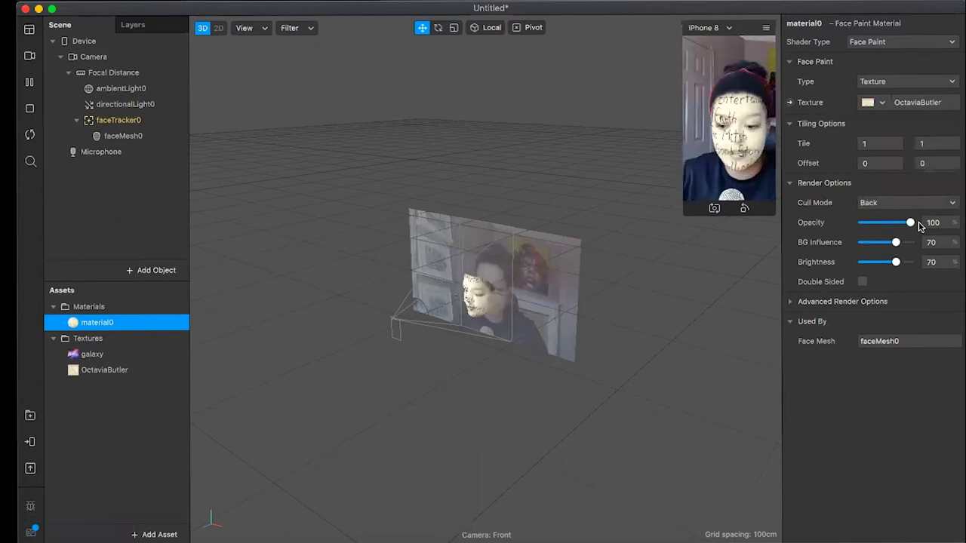
# Hide the face mesh under the face tracker by turning off its visibility
pyautogui.click(151, 136)
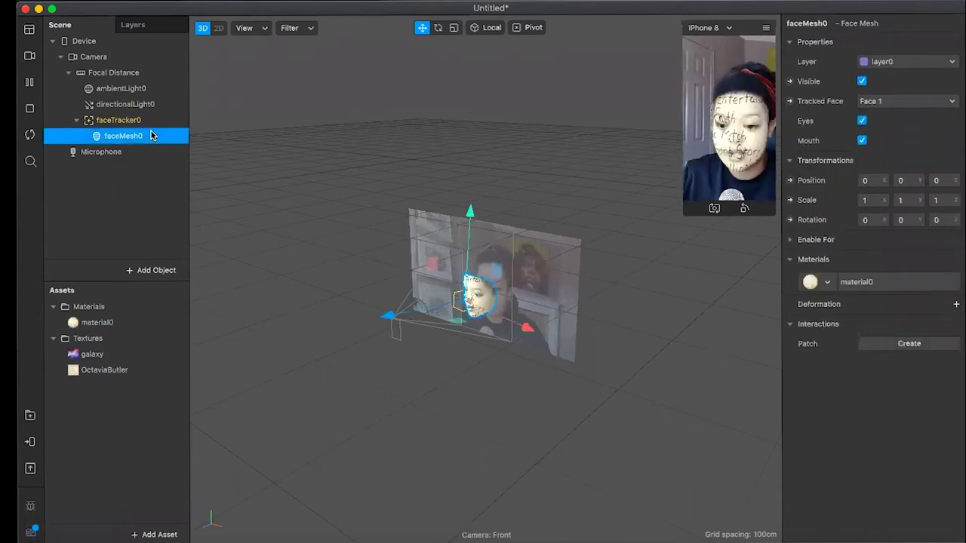
pyautogui.click(862, 81)
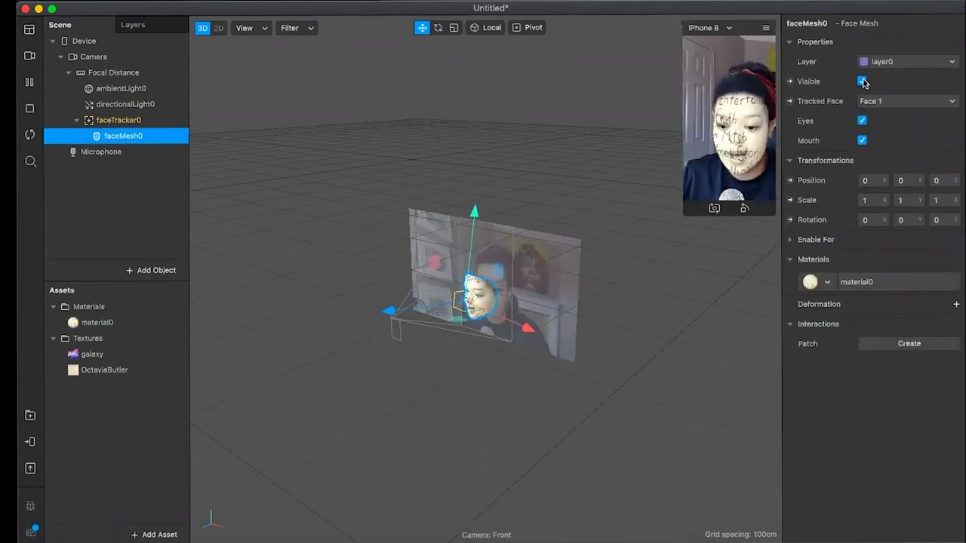
pyautogui.click(863, 81)
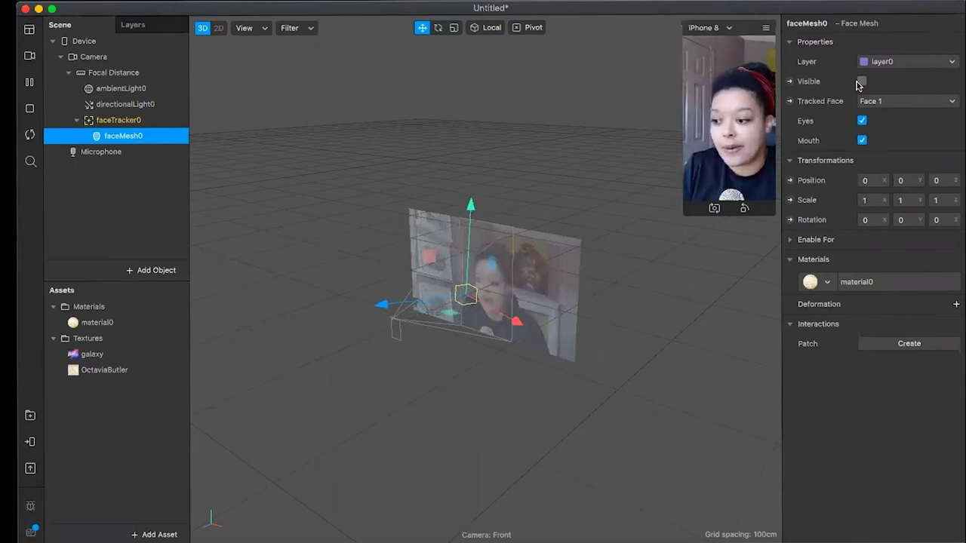
# Switch to the browser to view the Visual Studio Code website, and look at the installed editor's welcome window
pyautogui.hotkey('ctrl', 'Up')
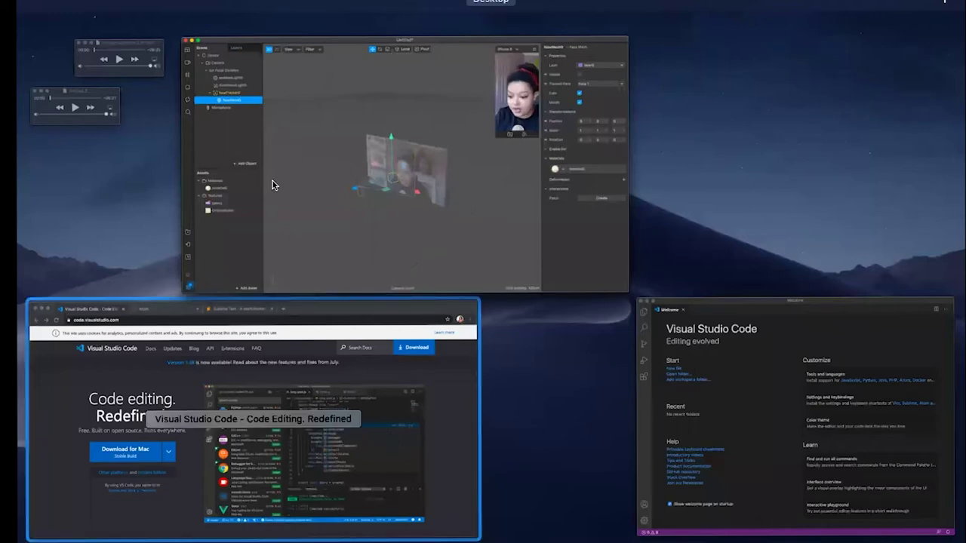
pyautogui.press('Return')
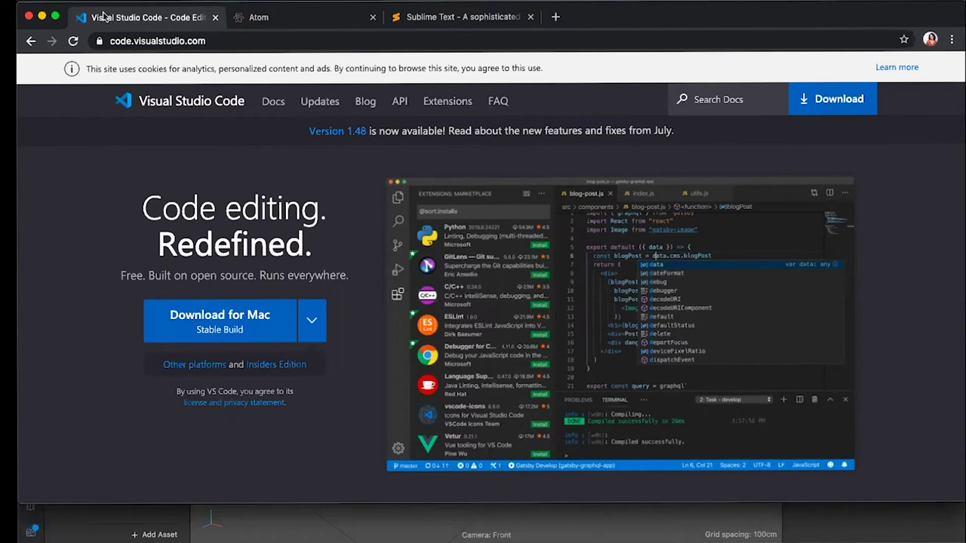
pyautogui.hotkey('ctrl', 'Up')
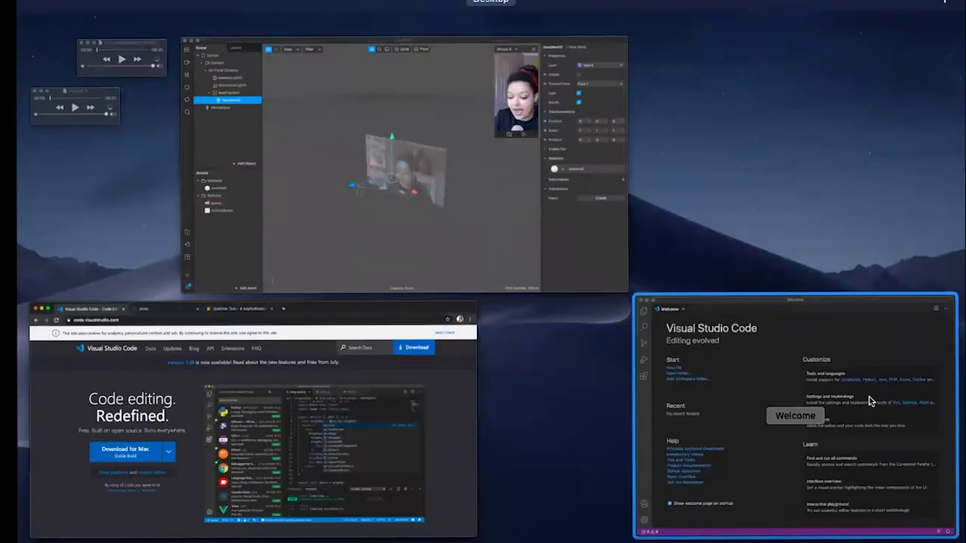
pyautogui.hotkey('ctrl', 'Up')
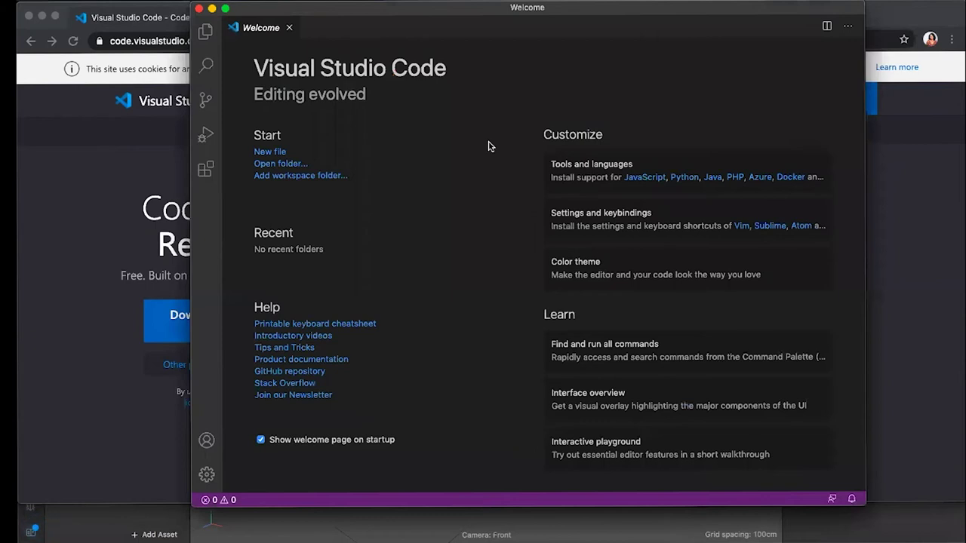
pyautogui.click(165, 136)
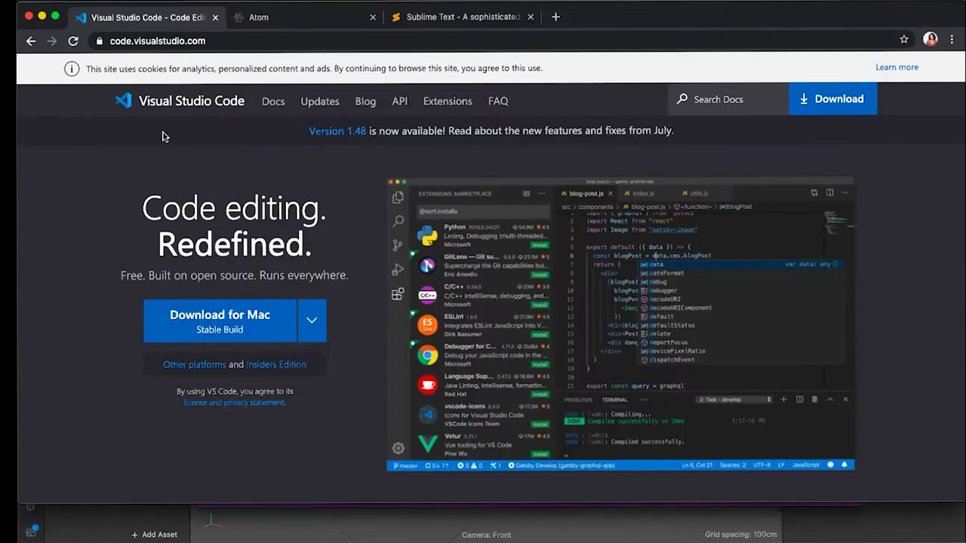
# Review the Atom and Sublime Text websites as alternative code editors and return to the Visual Studio Code page
pyautogui.click(297, 25)
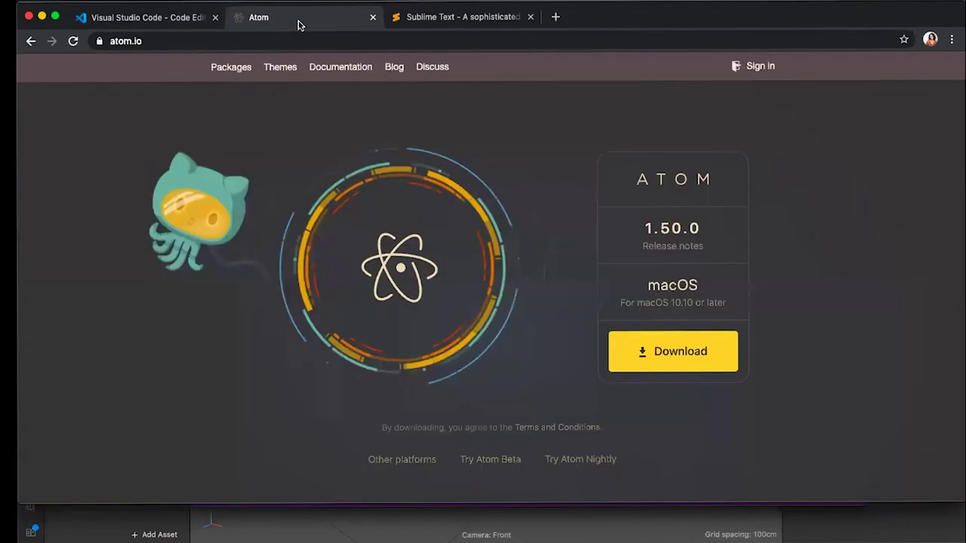
pyautogui.click(492, 18)
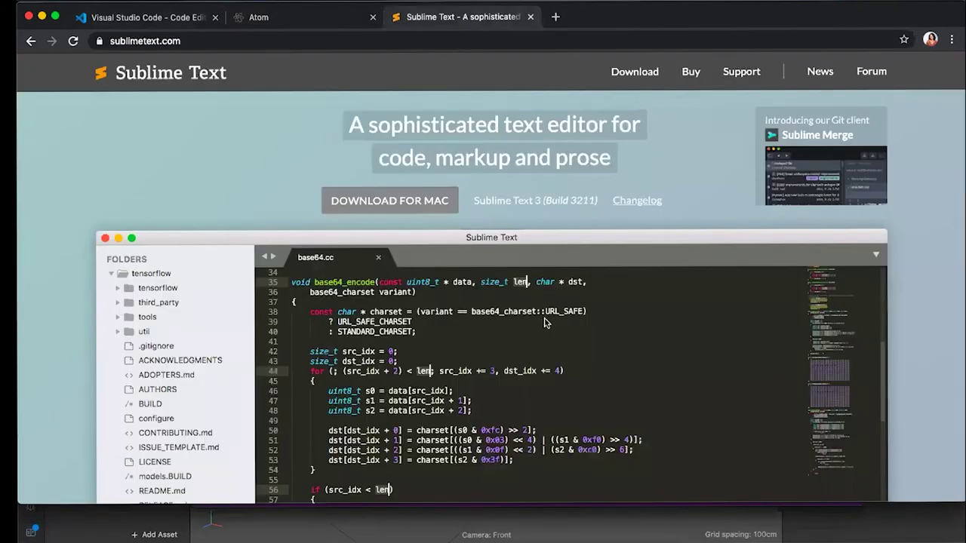
pyautogui.scroll(-3, 546, 323)
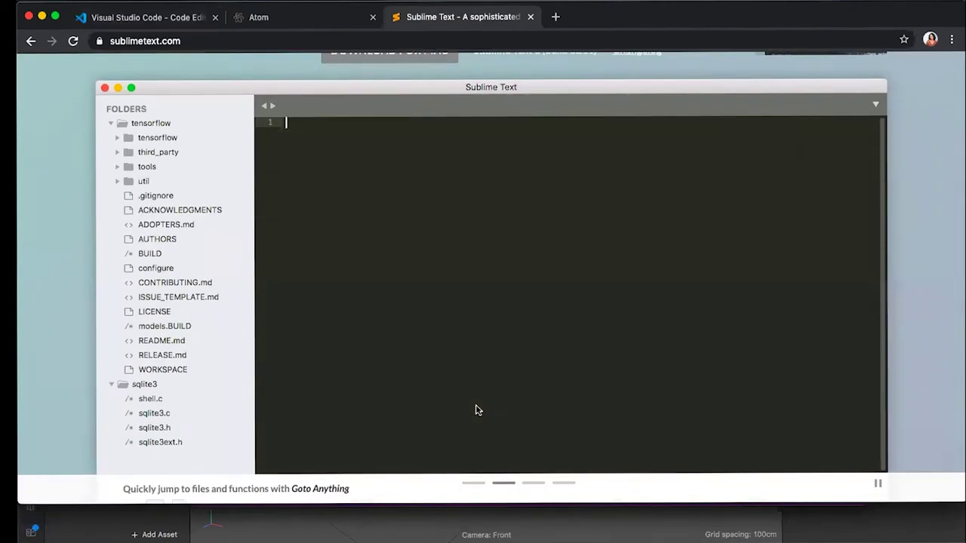
pyautogui.scroll(3, 475, 410)
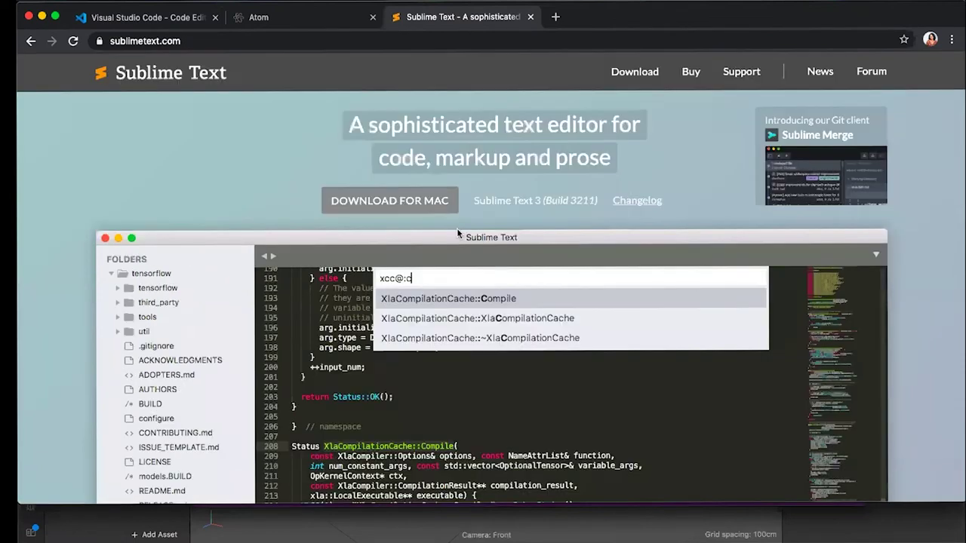
pyautogui.click(107, 27)
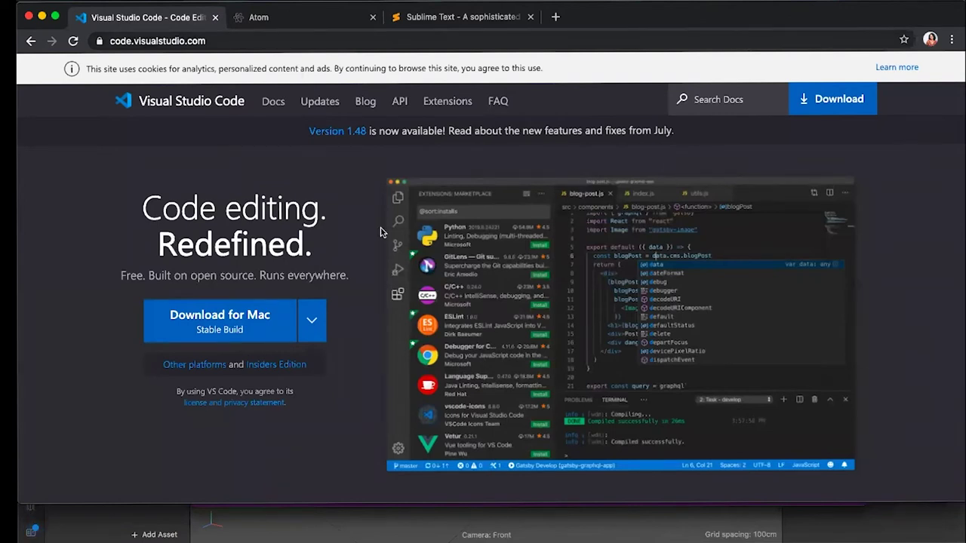
pyautogui.hotkey('ctrl', 'Tab')
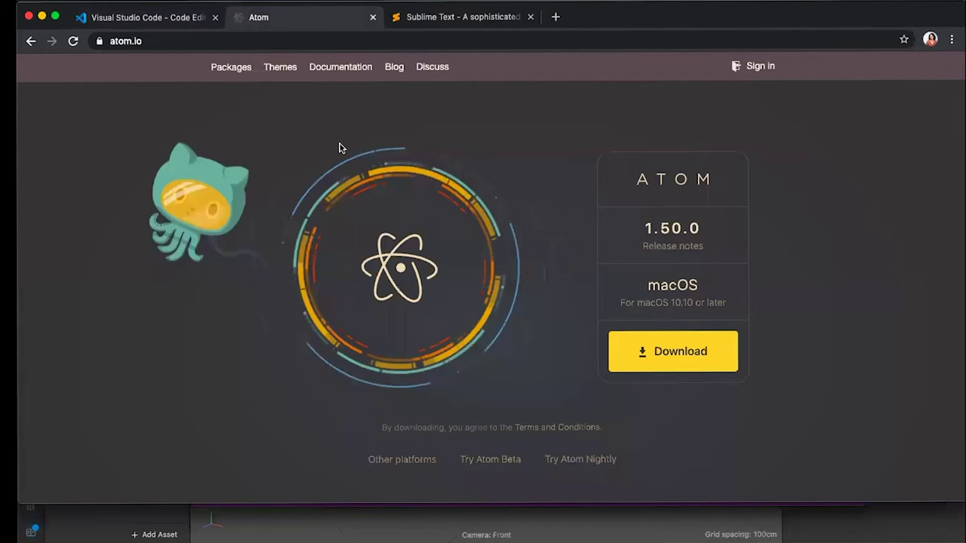
pyautogui.click(95, 18)
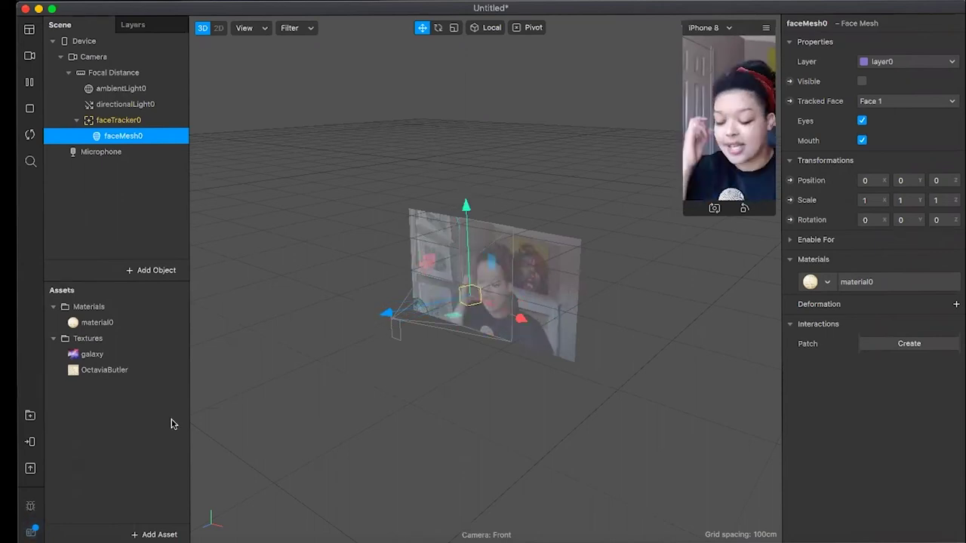
# Add a script asset to the project, keep the name script.js, and open it for editing in Visual Studio Code
pyautogui.click(158, 534)
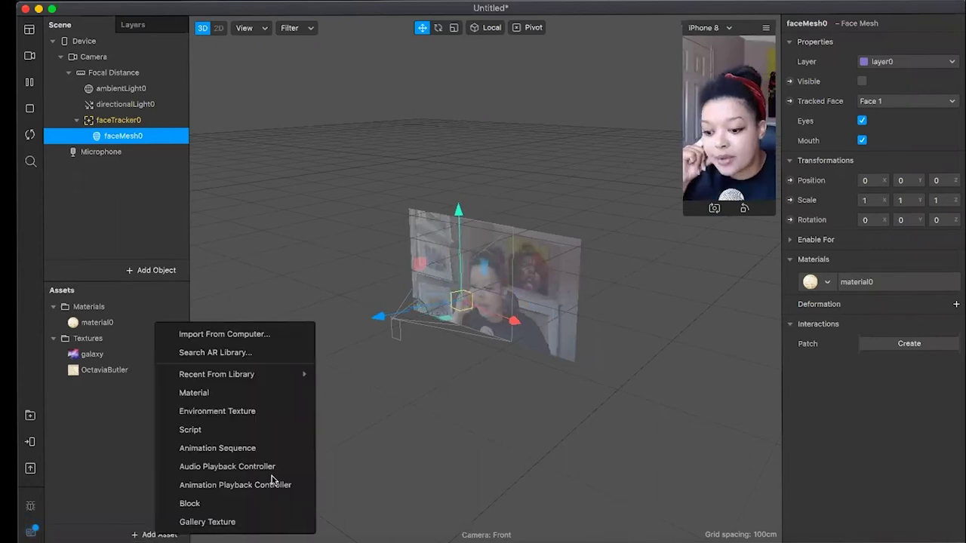
pyautogui.click(190, 430)
pyautogui.click(154, 402)
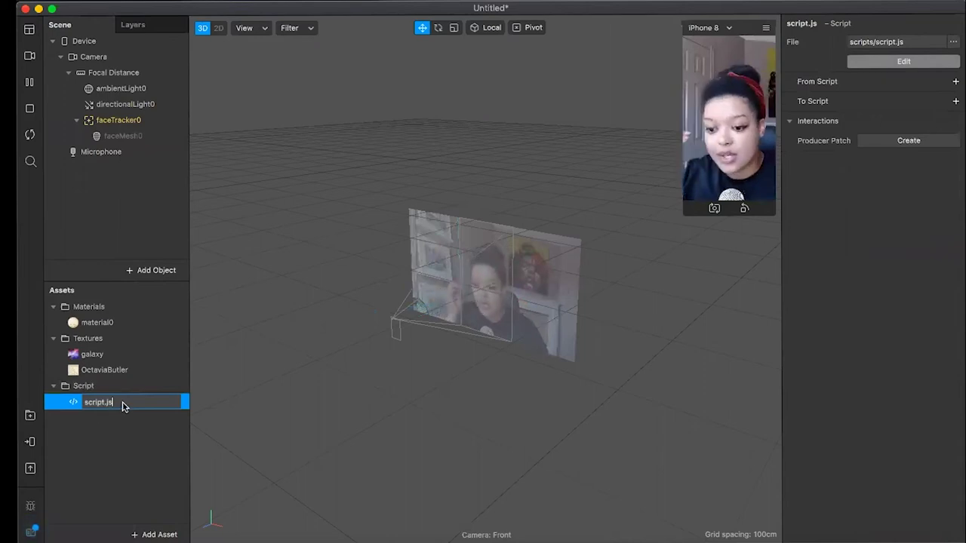
pyautogui.press('Return')
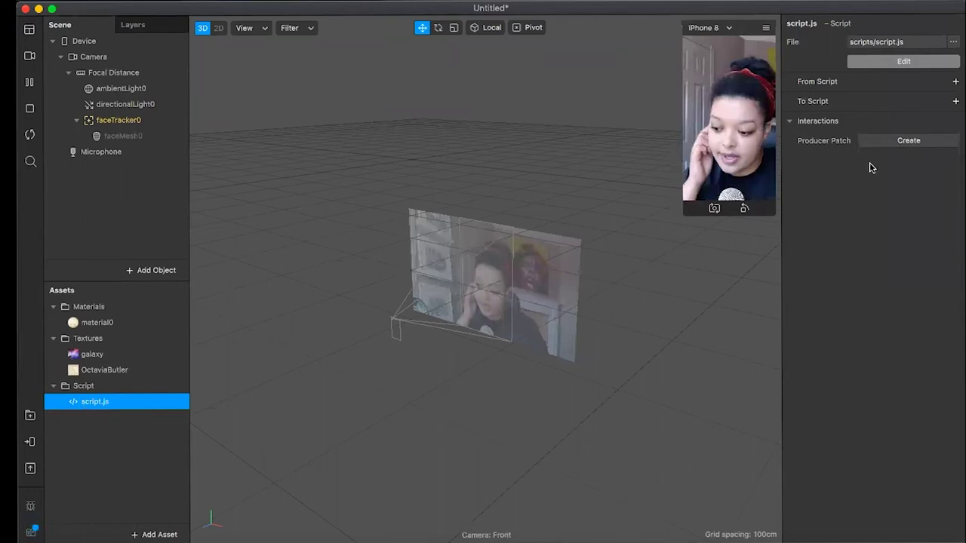
pyautogui.click(911, 65)
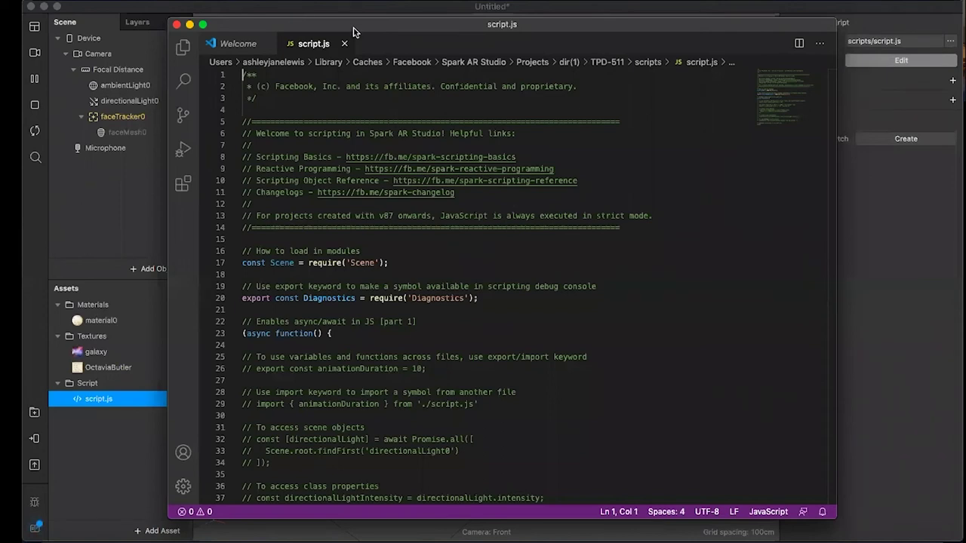
# Switch to the Spark AR Studio project and back to the script.js window, repositioning the editor over the project
pyautogui.moveTo(354, 31); pyautogui.dragTo(471, 31)
pyautogui.click(99, 450)
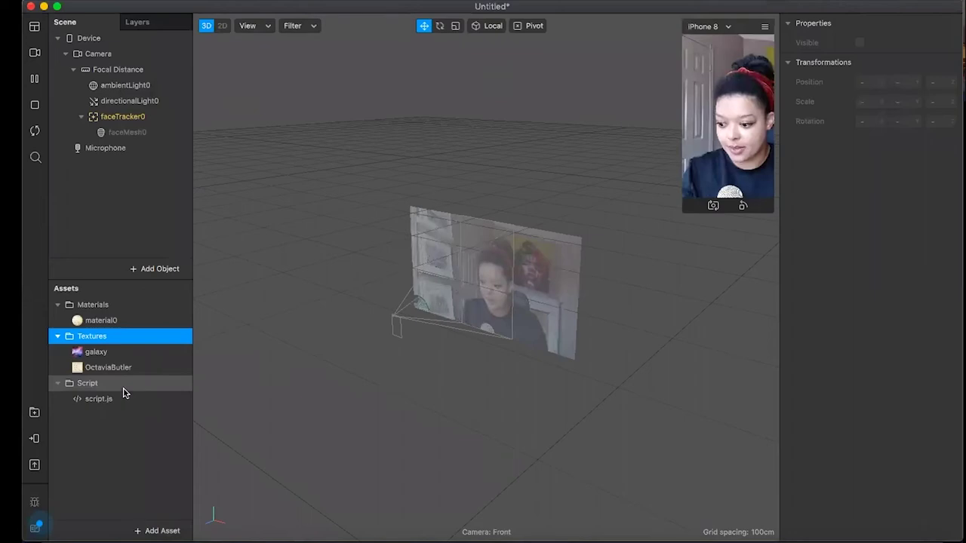
pyautogui.hotkey('ctrl', 'Up')
pyautogui.hotkey('ctrl', 'Up')
pyautogui.hotkey('ctrl', 'Up')
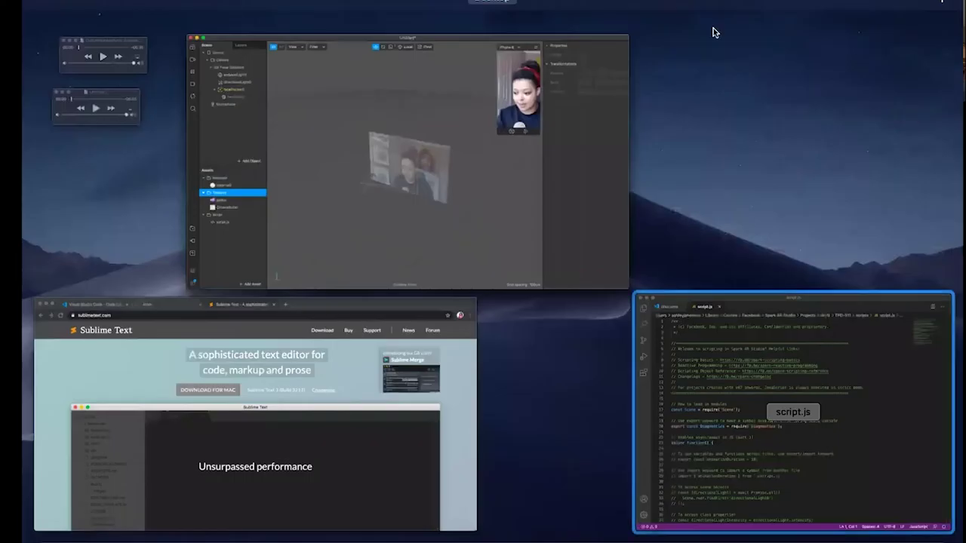
pyautogui.hotkey('ctrl', 'Up')
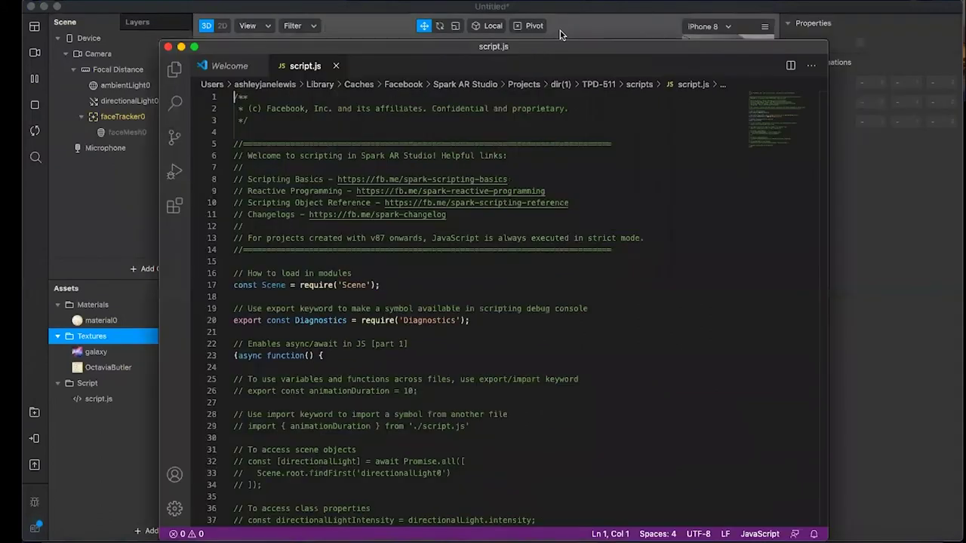
pyautogui.moveTo(602, 49); pyautogui.dragTo(601, 25)
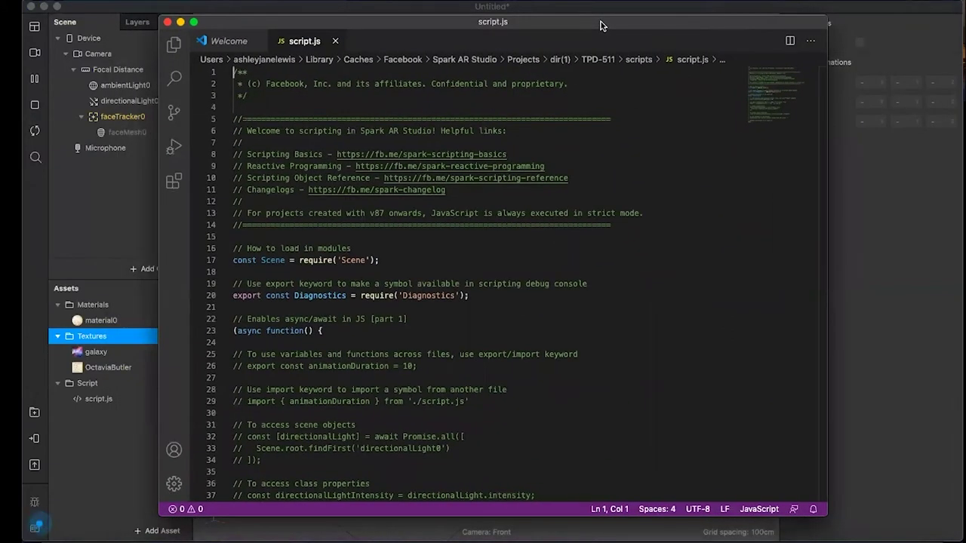
# Review the template code in script.js, including the line that requires the Scene module and the welcome comment on line 6
pyautogui.scroll(-1, 314, 94)
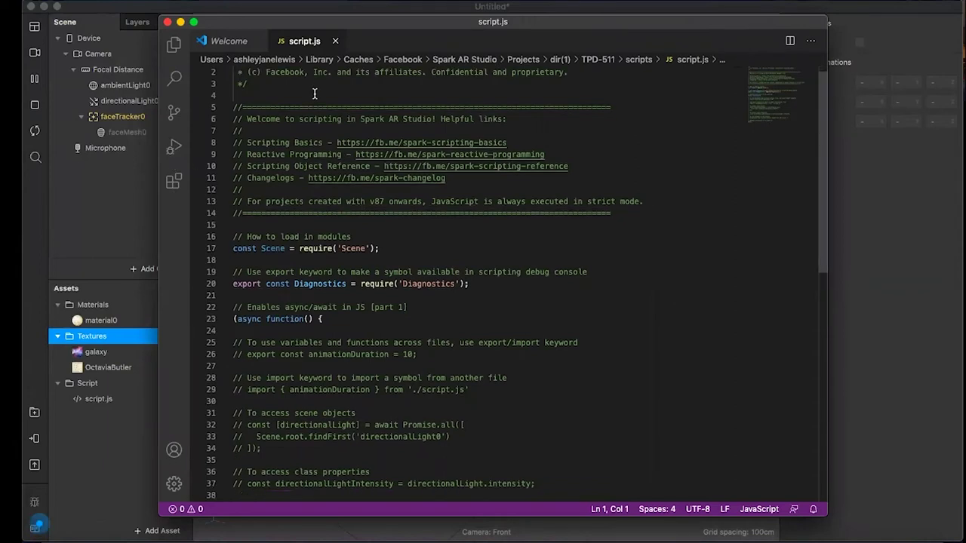
pyautogui.scroll(-1, 314, 93)
pyautogui.scroll(-5, 313, 94)
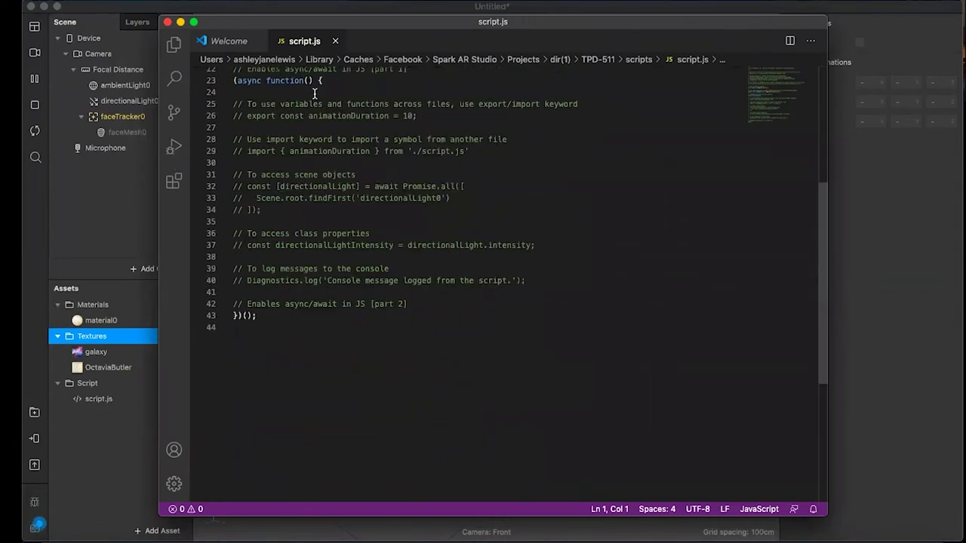
pyautogui.scroll(10, 314, 94)
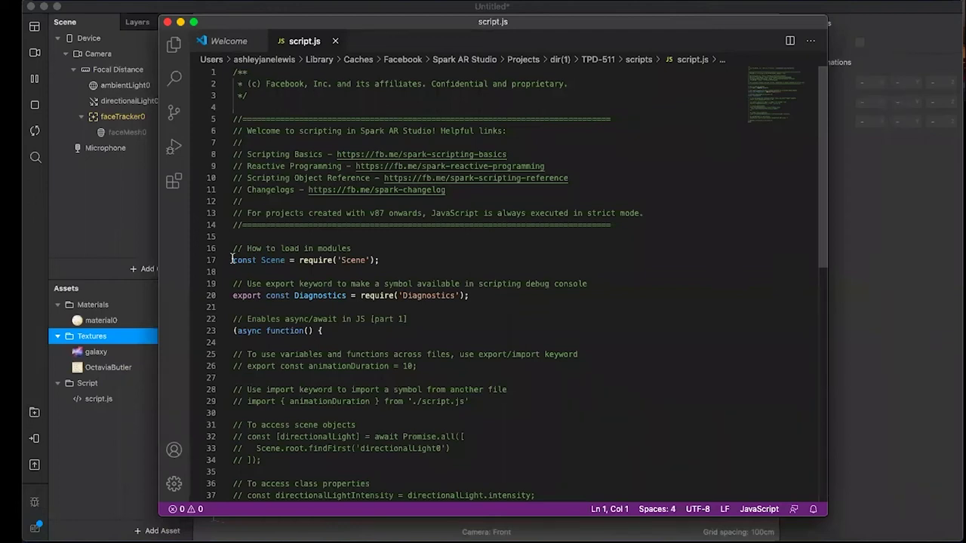
pyautogui.moveTo(231, 260); pyautogui.dragTo(388, 258)
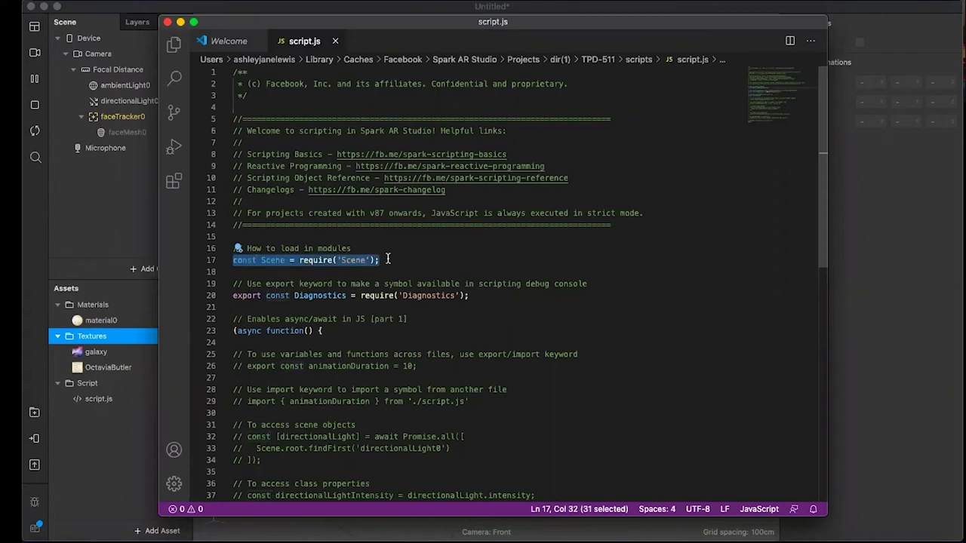
pyautogui.click(387, 259)
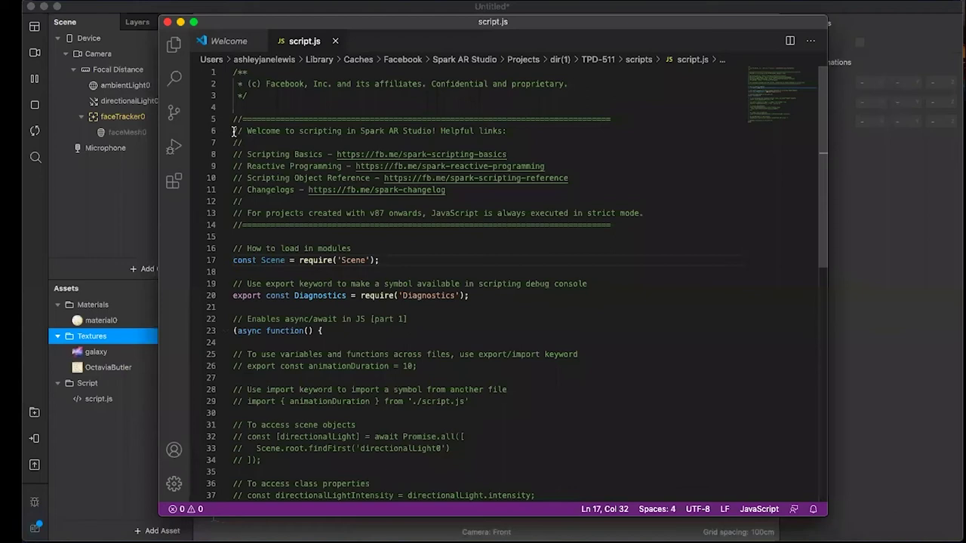
pyautogui.moveTo(233, 131); pyautogui.dragTo(507, 131)
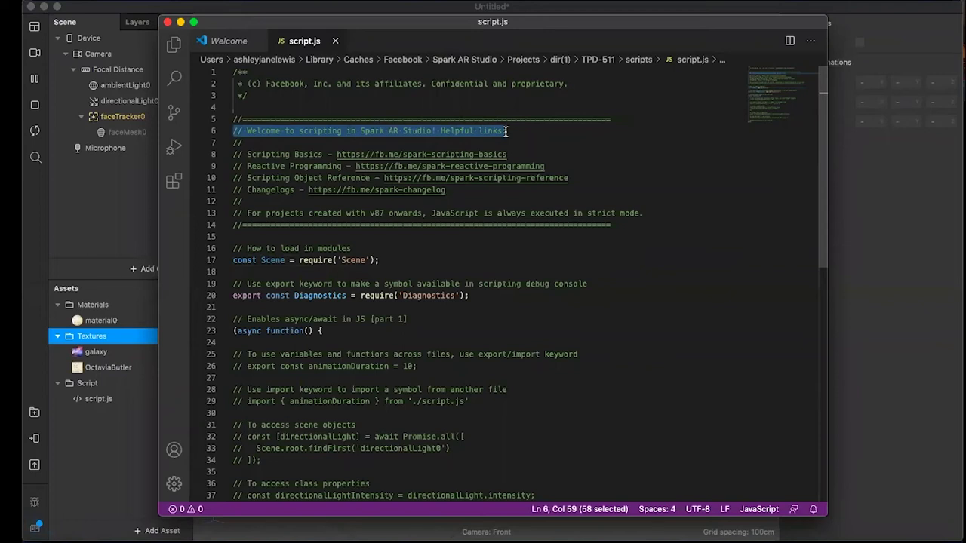
pyautogui.click(506, 131)
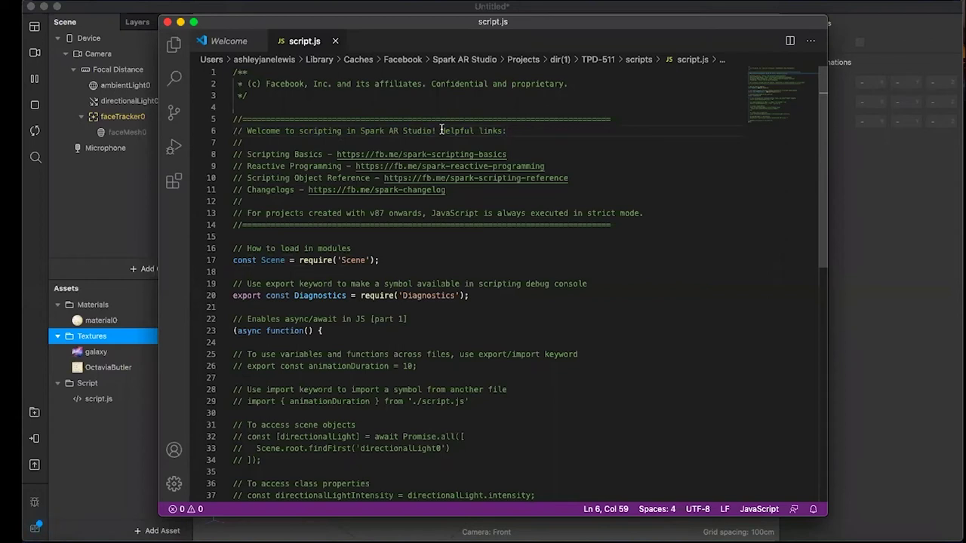
# Uncomment the welcome text on line 6 by removing its slashes, and turn the line back into a comment
pyautogui.click(243, 130)
pyautogui.press('BackSpace')
pyautogui.press('BackSpace')
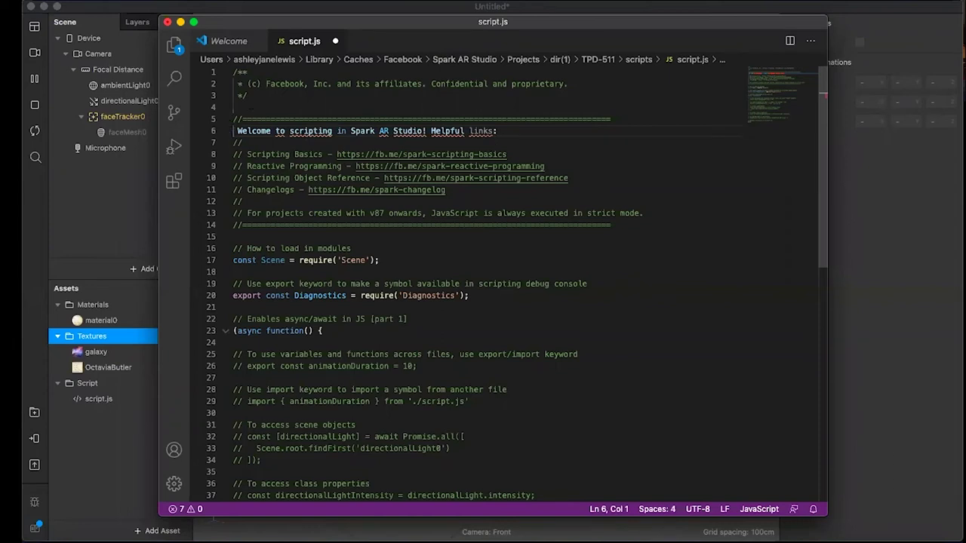
pyautogui.press('super+slash')
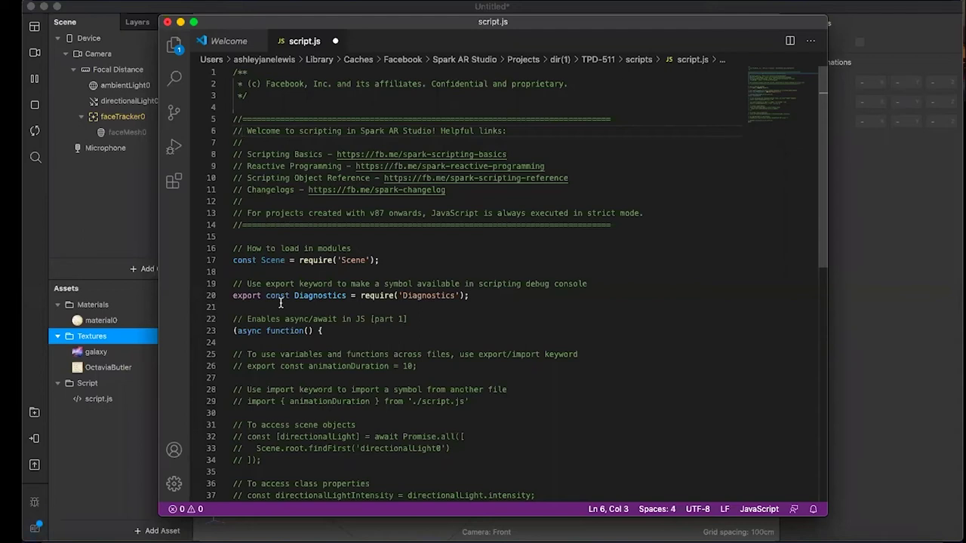
# Delete all the template code below the line const Scene = require('Scene'); in script.js
pyautogui.click(237, 270)
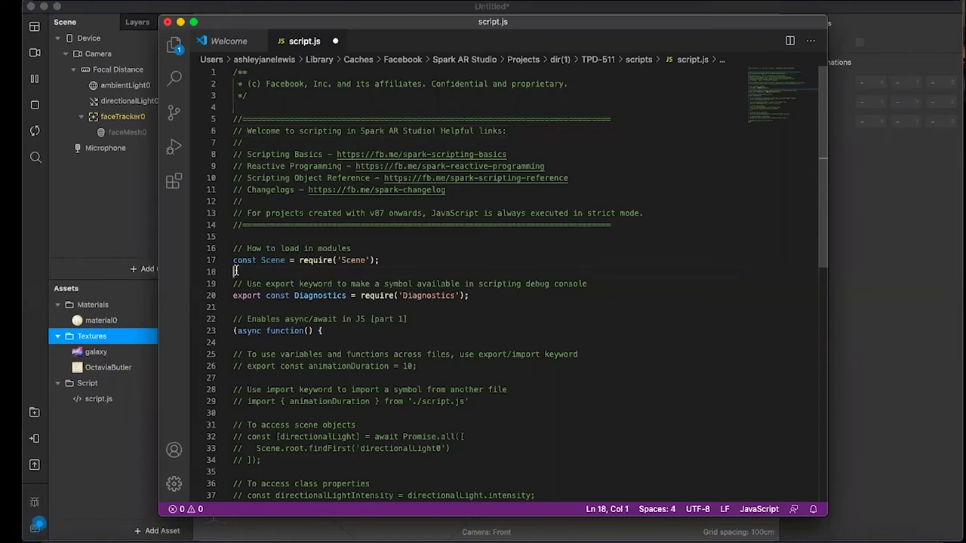
pyautogui.press('super+shift+Down')
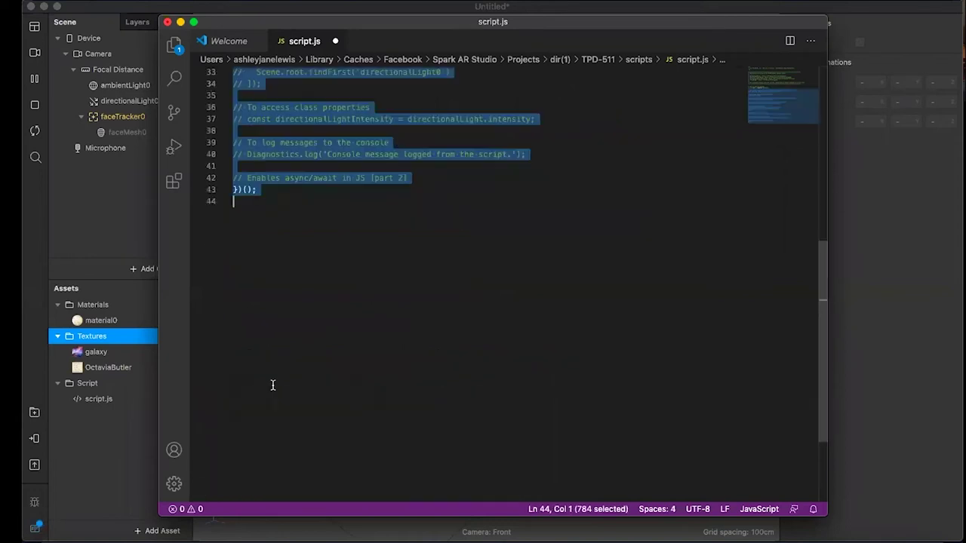
pyautogui.press('BackSpace')
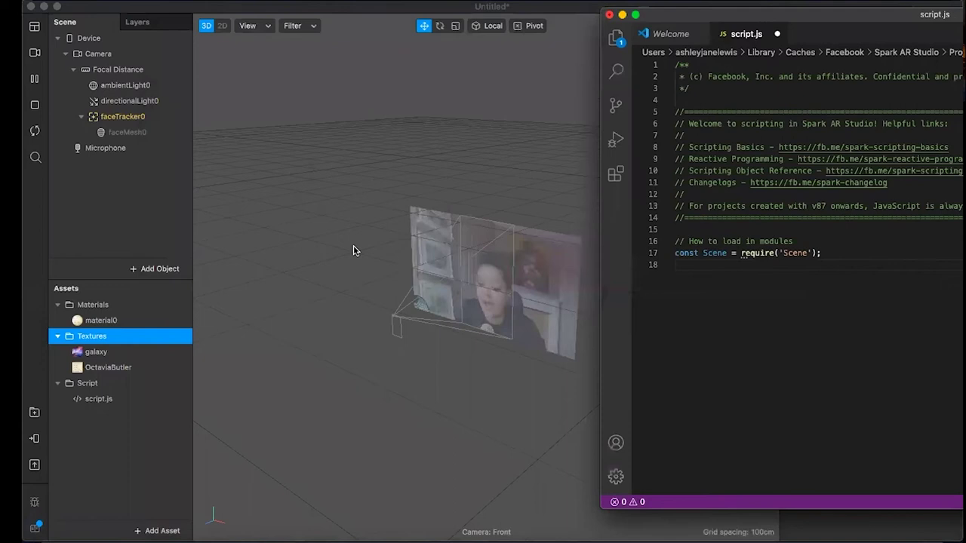
# Switch to Spark AR Studio, show the Console, and clear its messages
pyautogui.press('XF86AudioRaiseVolume')
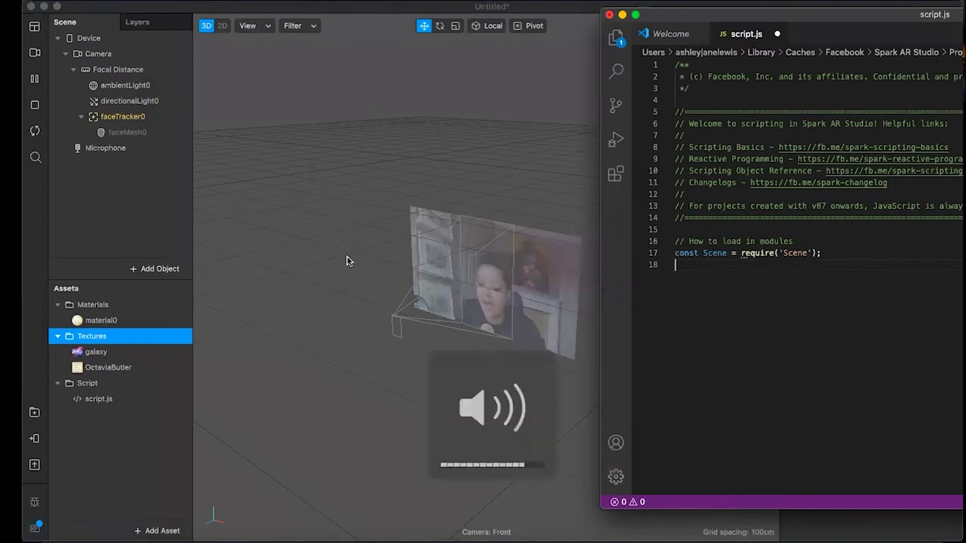
pyautogui.press('super+Tab')
pyautogui.click(256, 89)
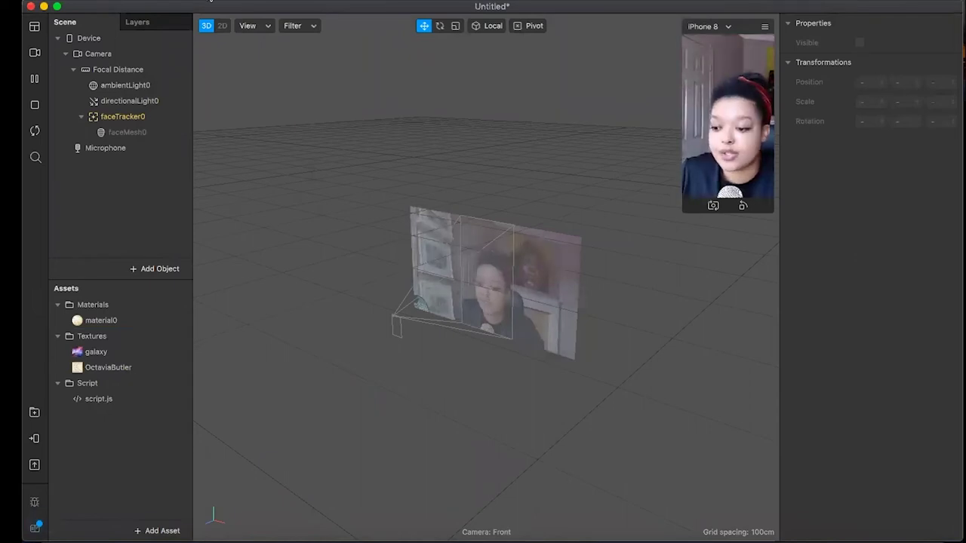
pyautogui.click(210, 2)
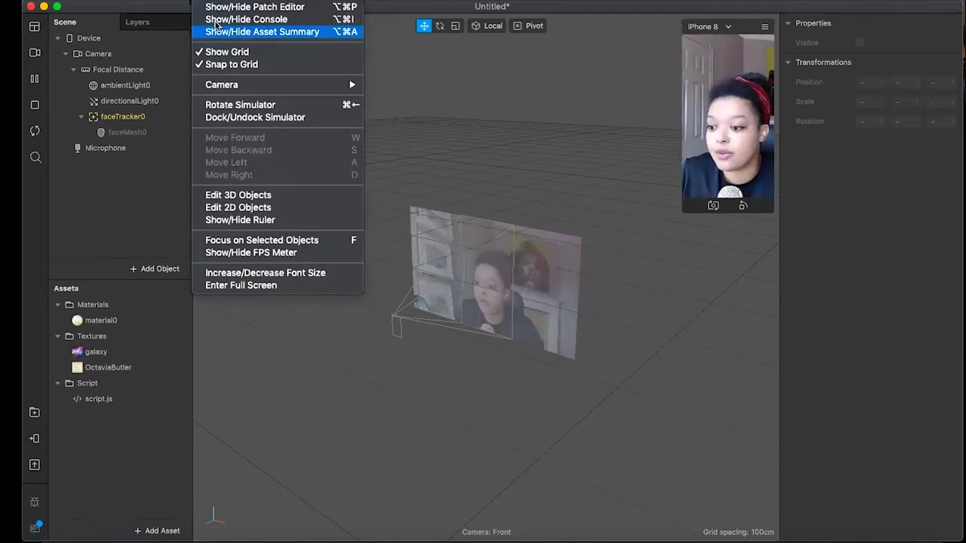
pyautogui.click(217, 20)
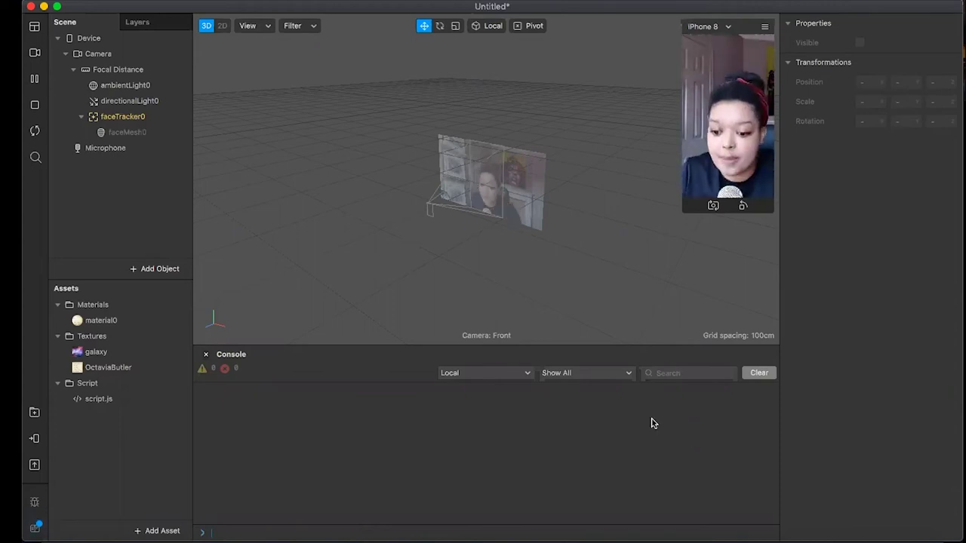
pyautogui.click(758, 372)
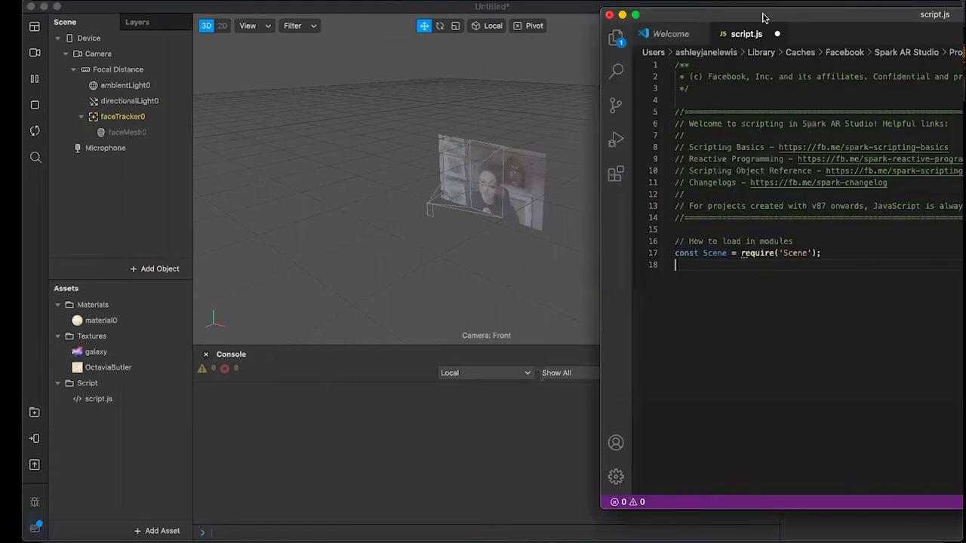
# Return to script.js in Visual Studio Code, move its window over the project, and examine the Scene require line beside the scene objects
pyautogui.moveTo(762, 17); pyautogui.dragTo(324, 12)
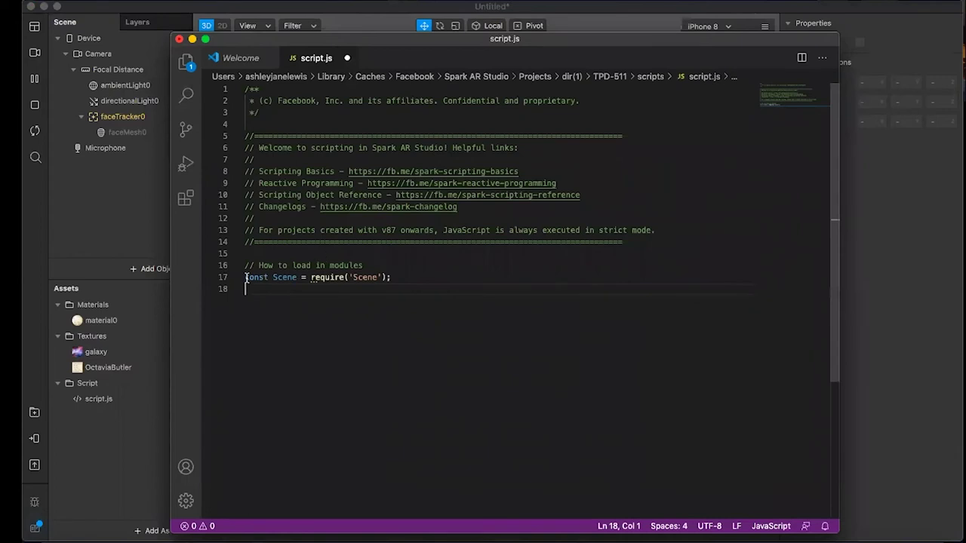
pyautogui.click(211, 278)
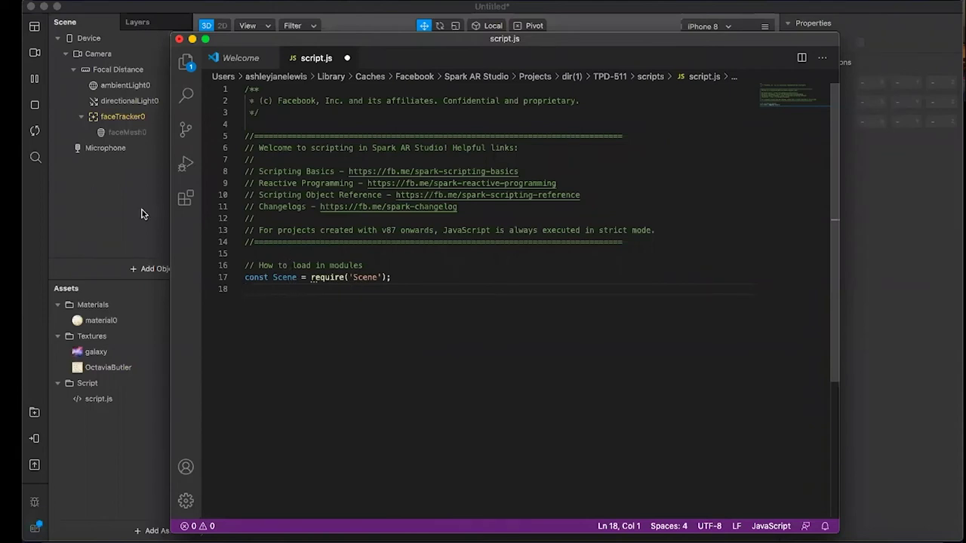
pyautogui.click(140, 87)
pyautogui.moveTo(293, 276)
pyautogui.click(140, 211)
pyautogui.moveTo(276, 276)
# Set the code editor's font size to 20 pixels in its settings and return to script.js
pyautogui.click(75, 2)
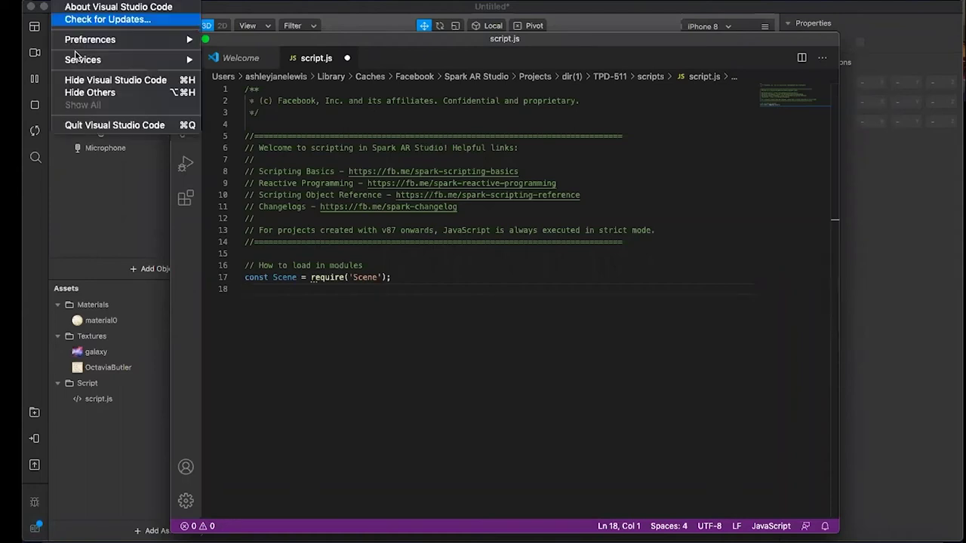
pyautogui.moveTo(83, 40)
pyautogui.click(294, 42)
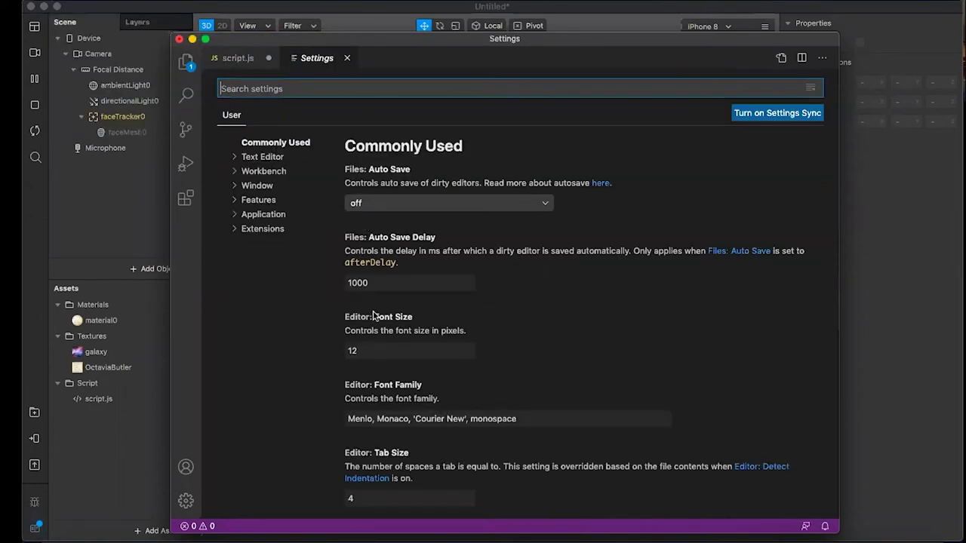
pyautogui.doubleClick(392, 353)
pyautogui.write('20')
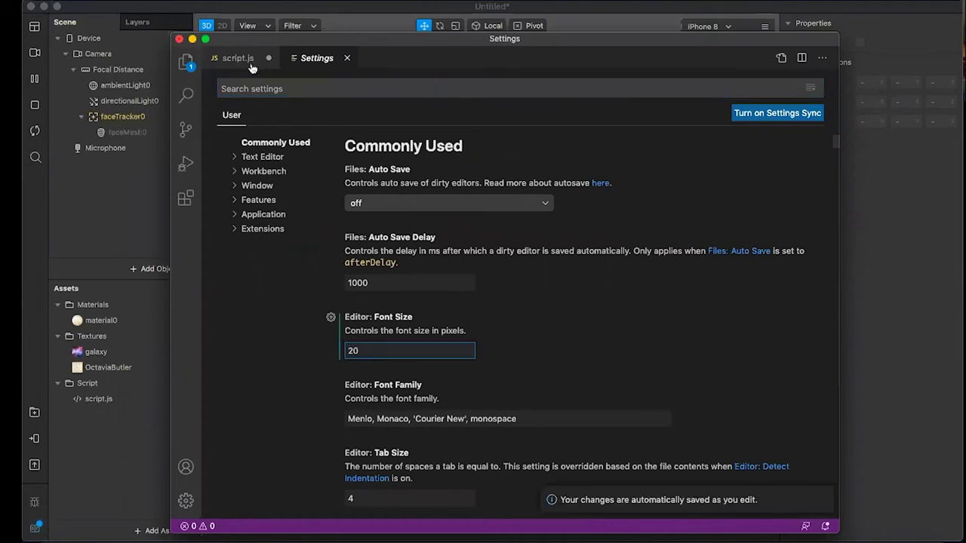
pyautogui.hotkey('ctrl', 'Tab')
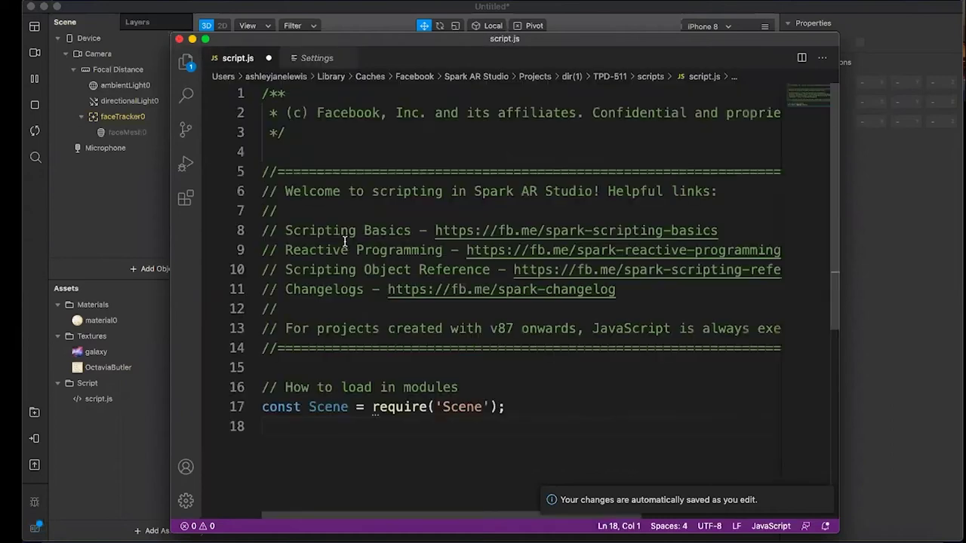
# Close the Settings page and go to the empty line 18 below the Scene require line in script.js
pyautogui.click(330, 76)
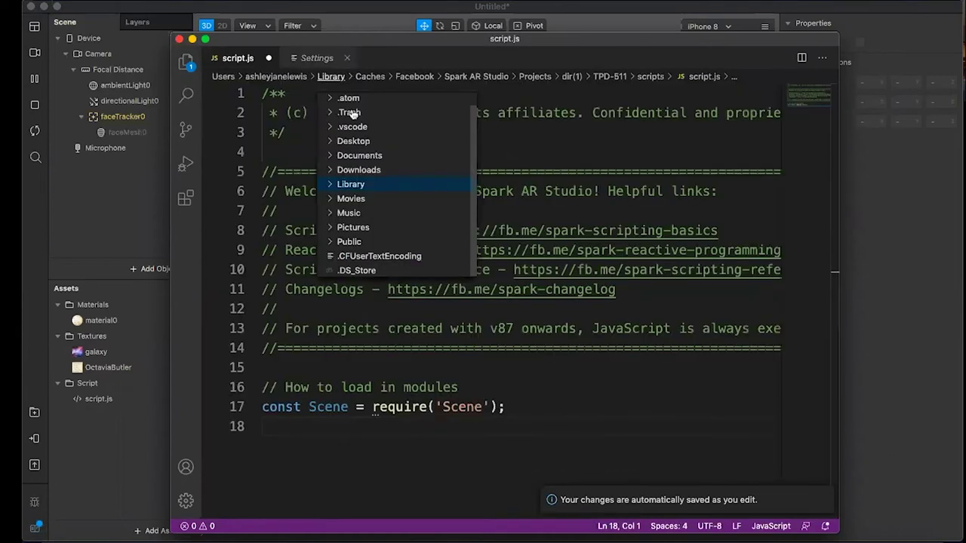
pyautogui.click(445, 423)
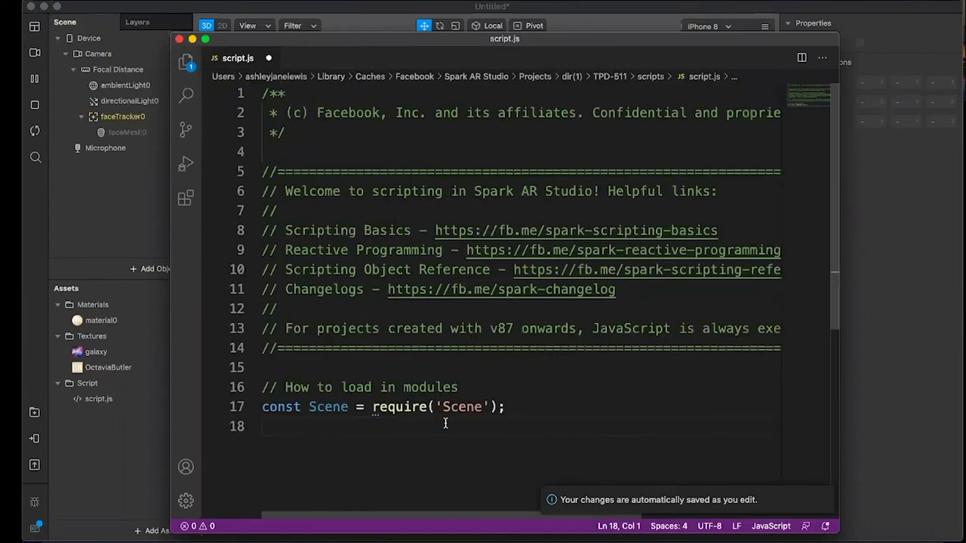
pyautogui.scroll(-1, 445, 422)
pyautogui.scroll(-3, 445, 422)
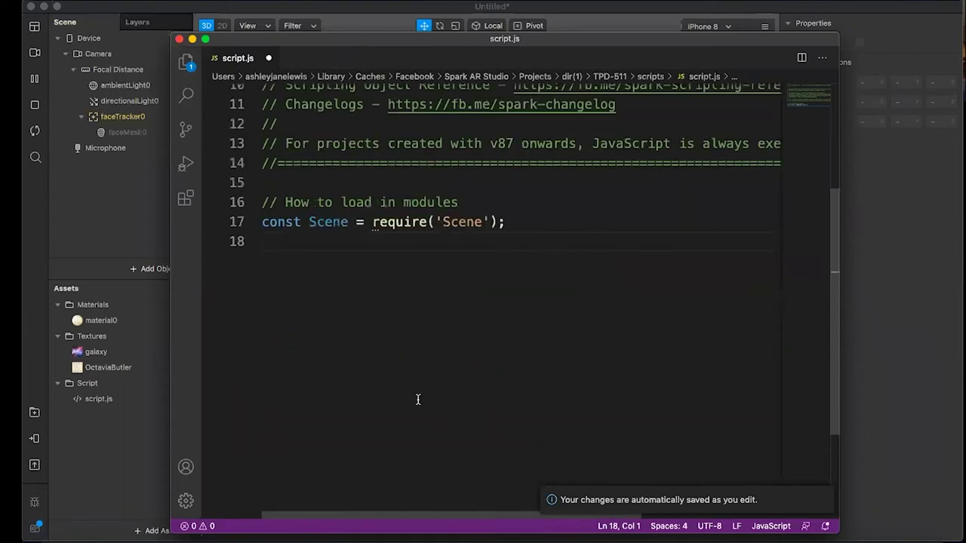
pyautogui.scroll(-1, 417, 399)
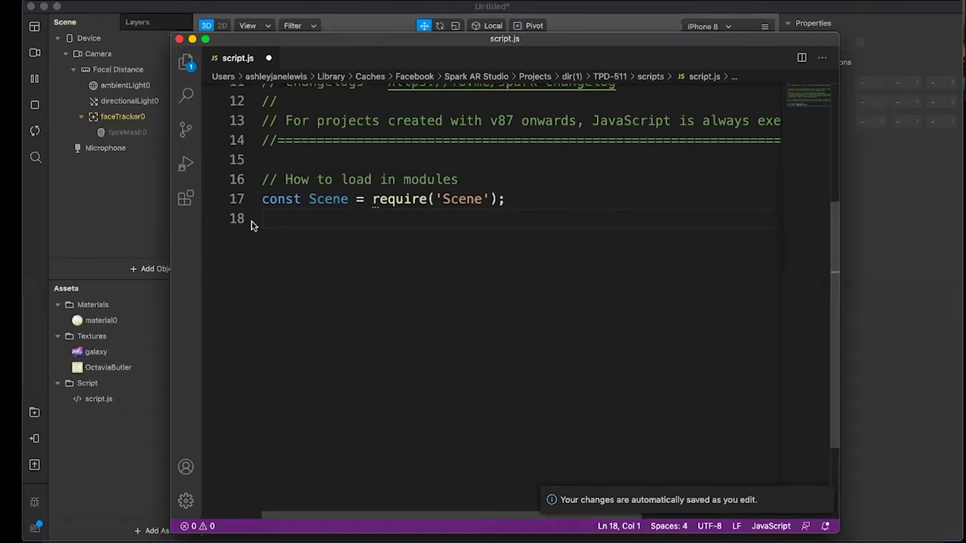
# Add the line const Reactive = require('Reactive'); on line 18, below the Scene require line in script.js
pyautogui.write('const')
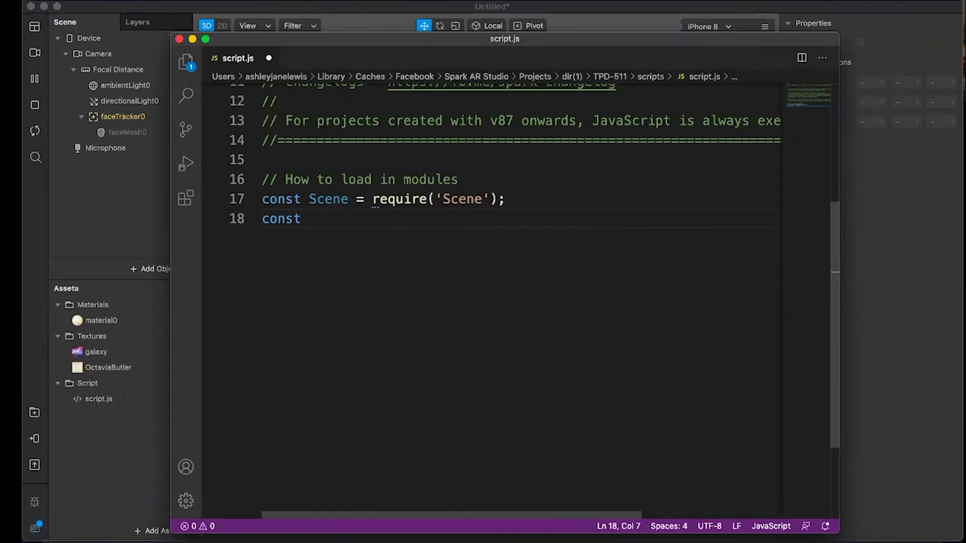
pyautogui.write('Reactive')
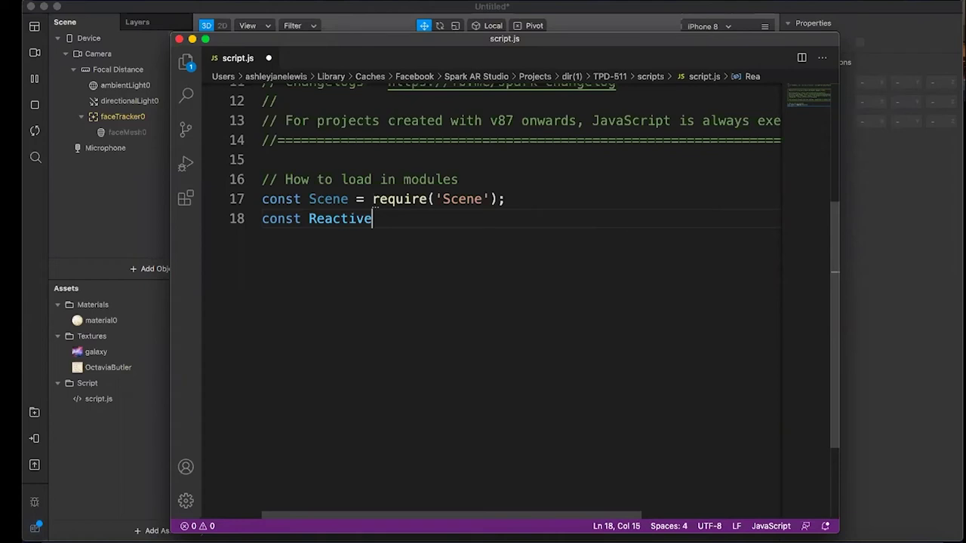
pyautogui.write(' = ')
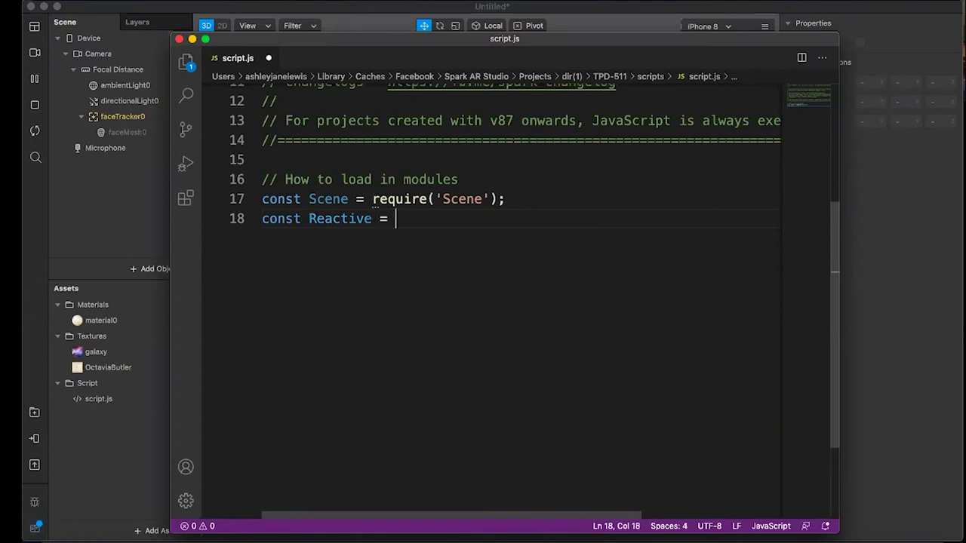
pyautogui.write('req')
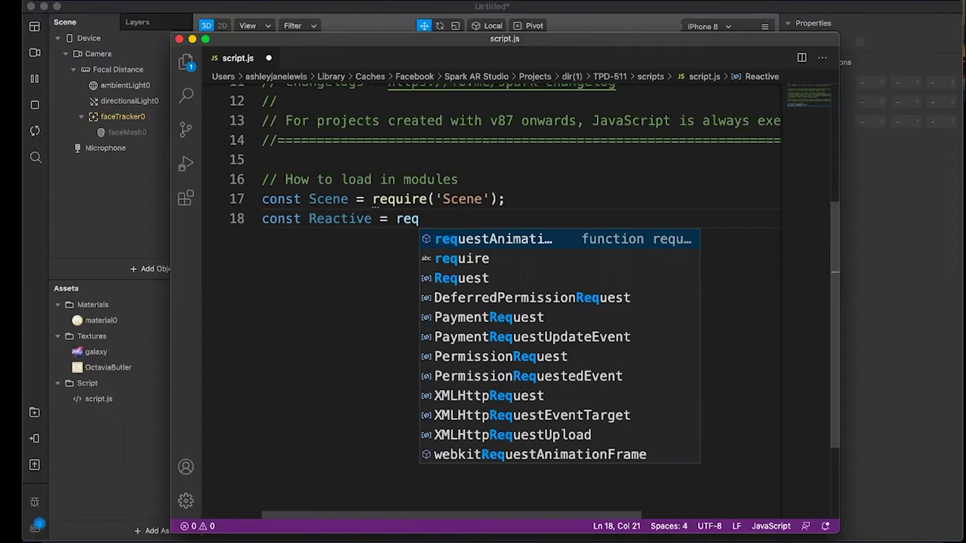
pyautogui.write("uire('")
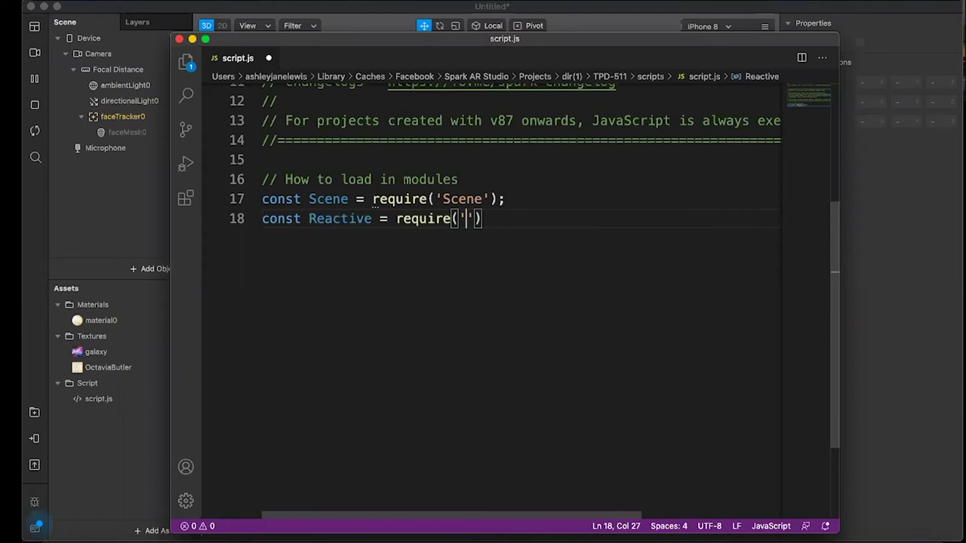
pyautogui.write('Reactive')
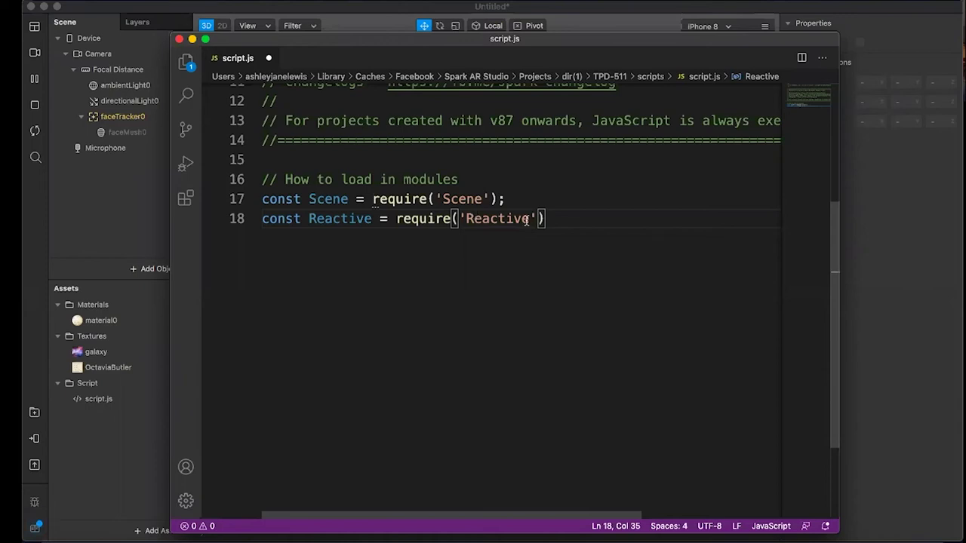
pyautogui.press('End')
pyautogui.write(';')
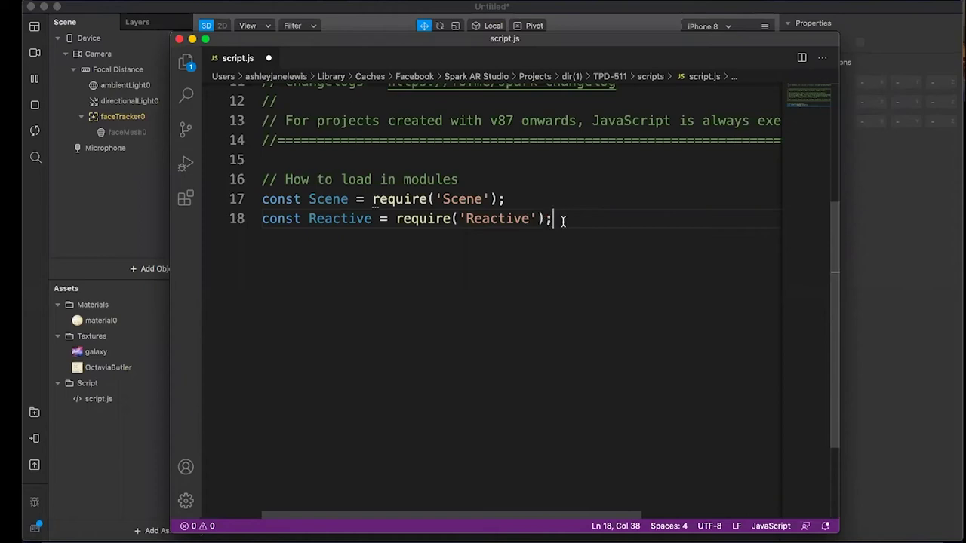
pyautogui.hotkey('shift', 'Left')
pyautogui.press('Right')
# Add const Diagnostics = require('Diagnostics'); on line 19 below the Reactive line, followed by two new lines
pyautogui.press('Return')
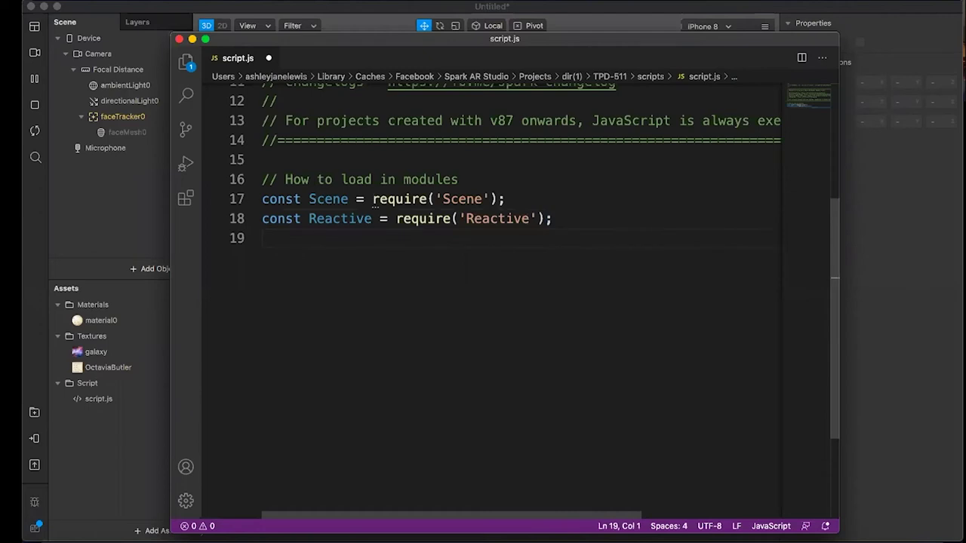
pyautogui.write('const ')
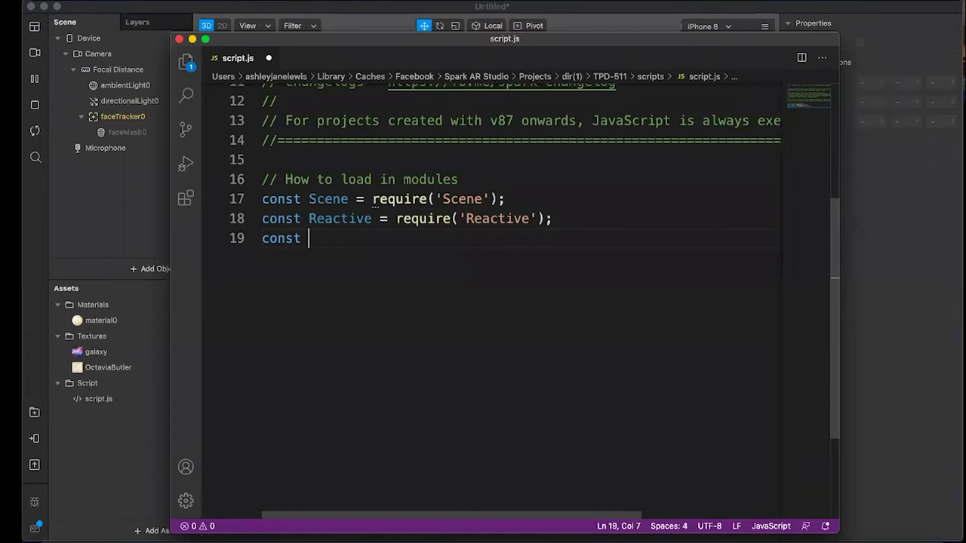
pyautogui.write('Dia')
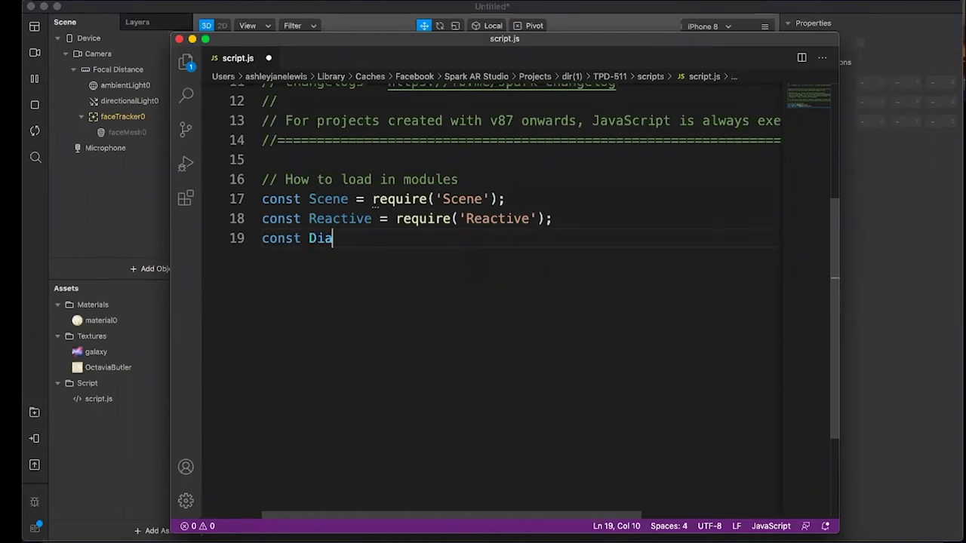
pyautogui.write('gnostics')
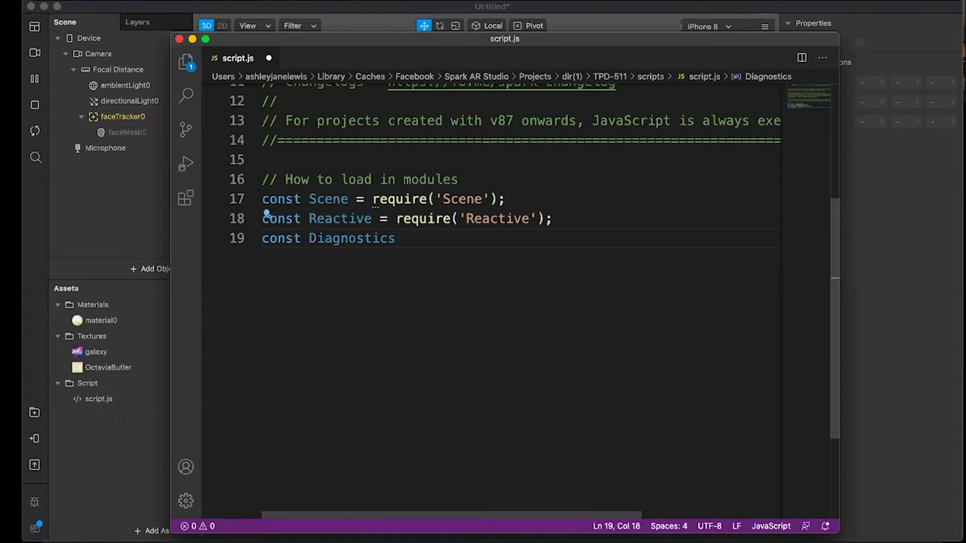
pyautogui.write(' =')
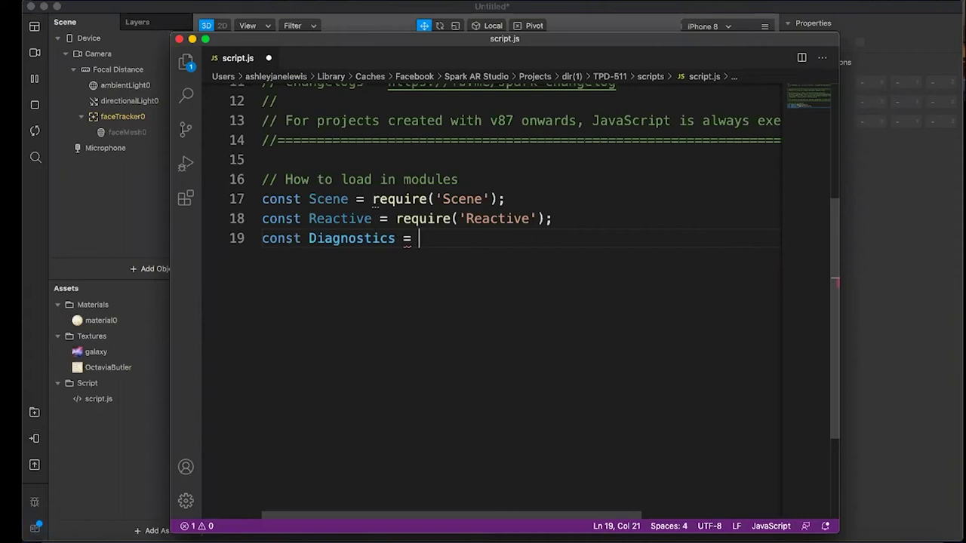
pyautogui.write('require(')
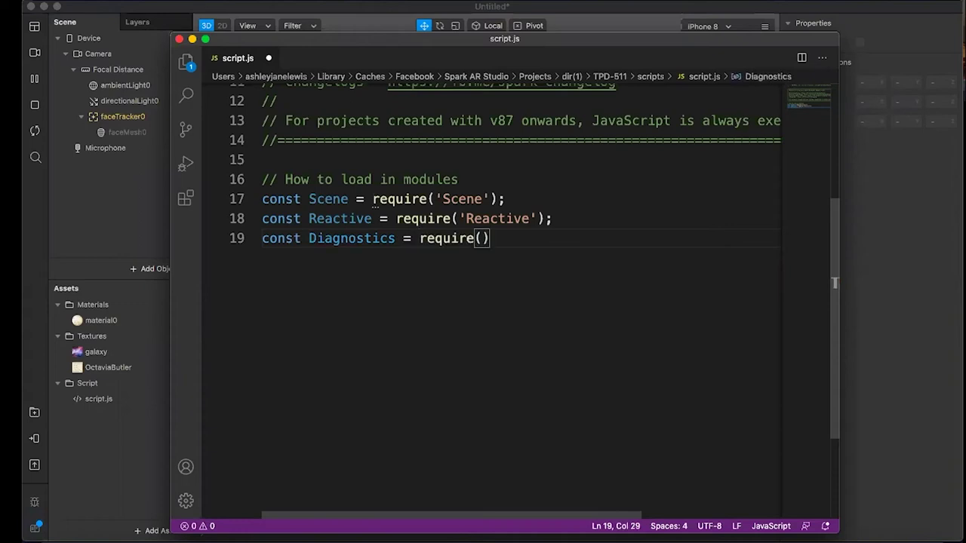
pyautogui.write("'")
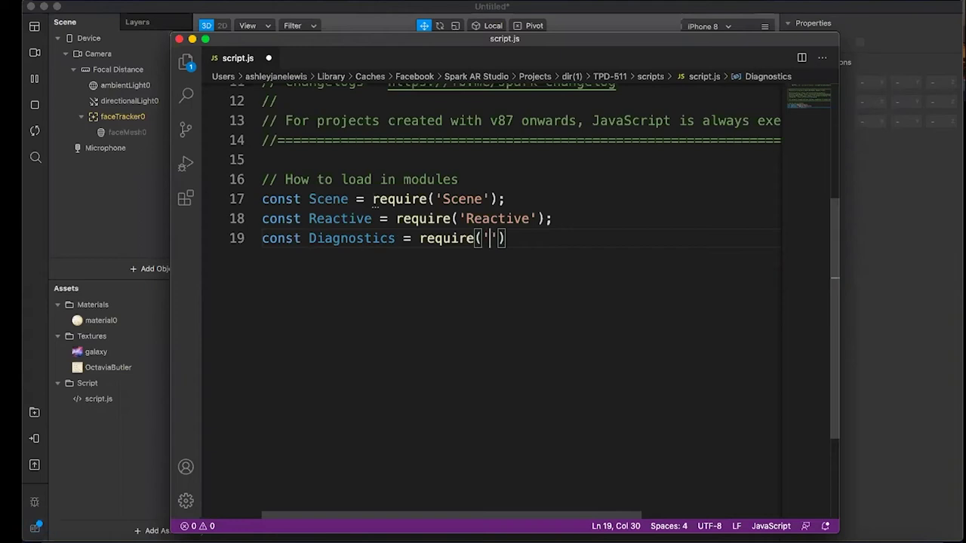
pyautogui.write('D')
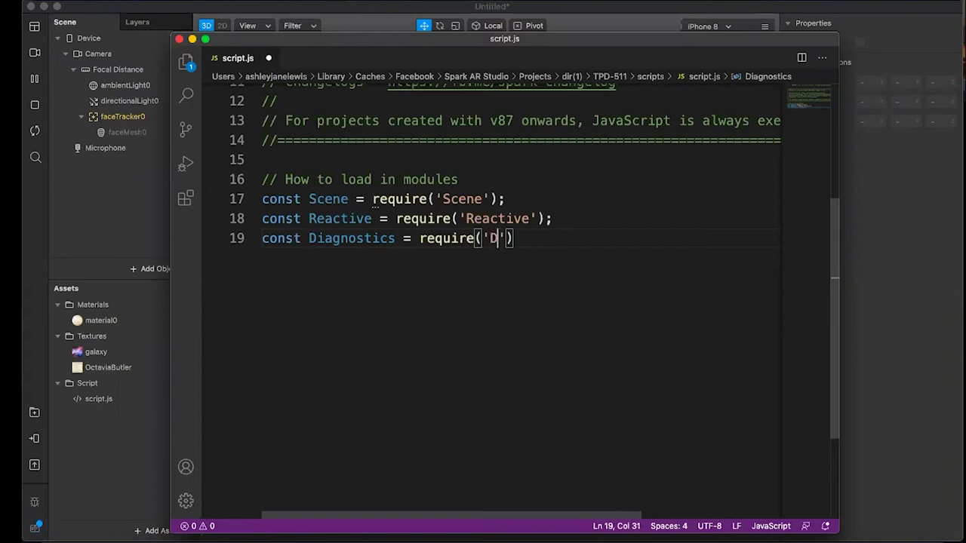
pyautogui.write('iagnosti')
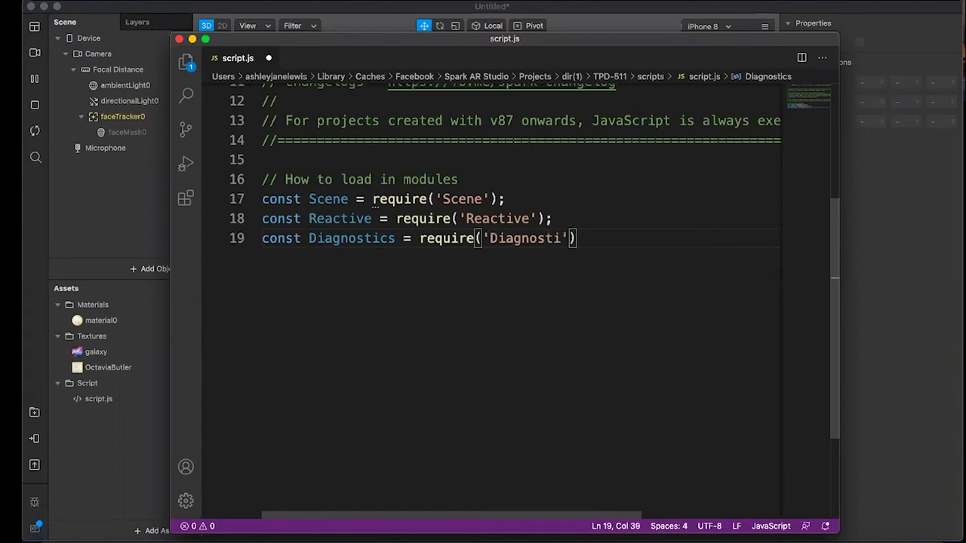
pyautogui.write('cs')
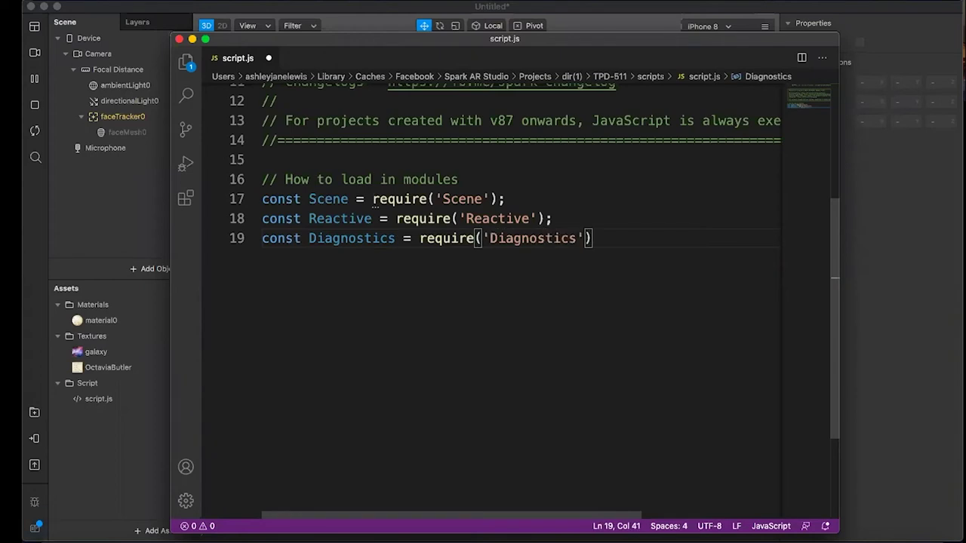
pyautogui.write("');")
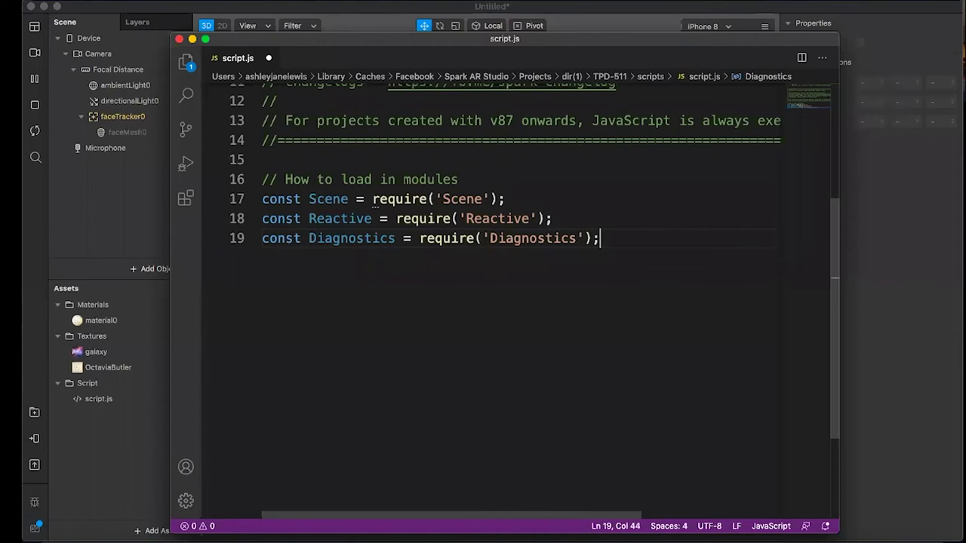
pyautogui.press('Return')
pyautogui.press('Return')
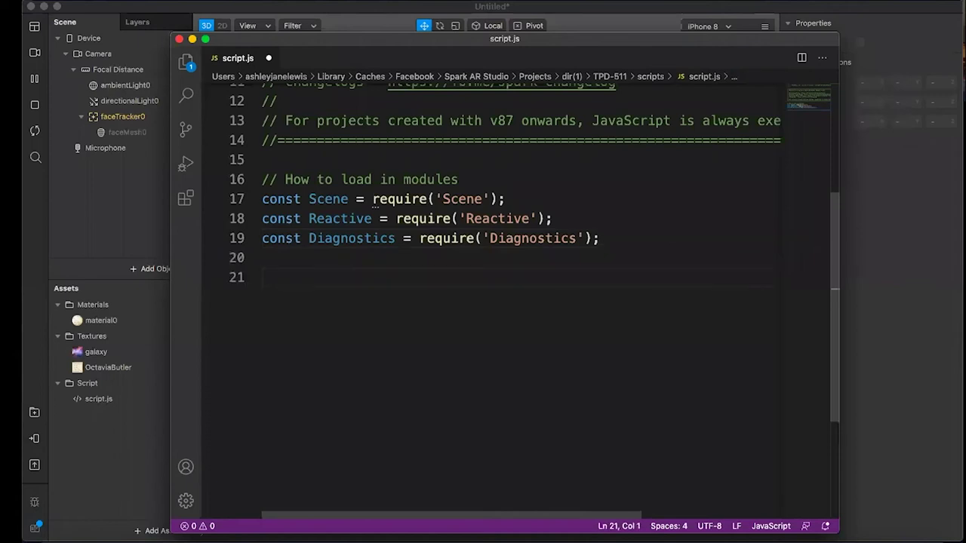
# Save script.js, glance at the open windows including Spark AR Studio, and return to the script in Visual Studio Code
pyautogui.press('super+s')
pyautogui.press('super+Tab')
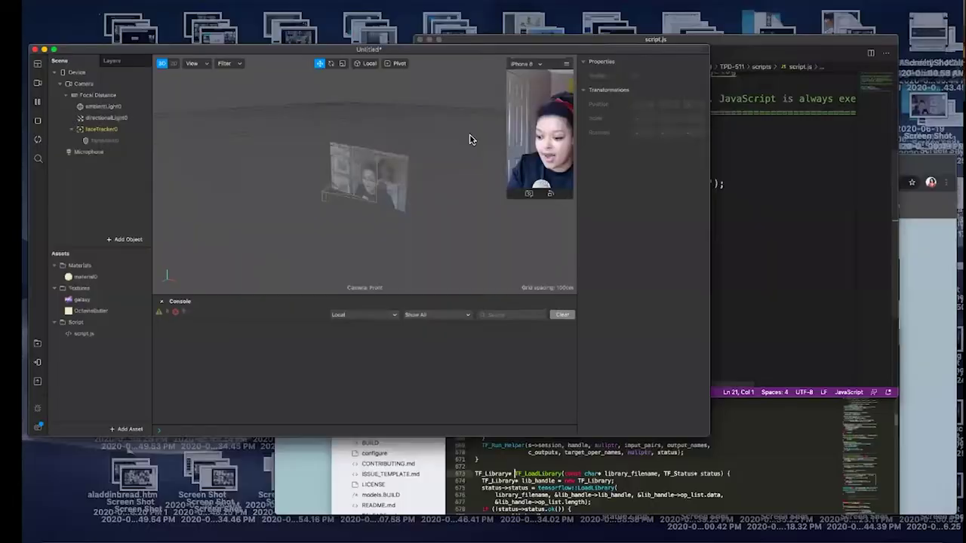
pyautogui.press('super+Tab')
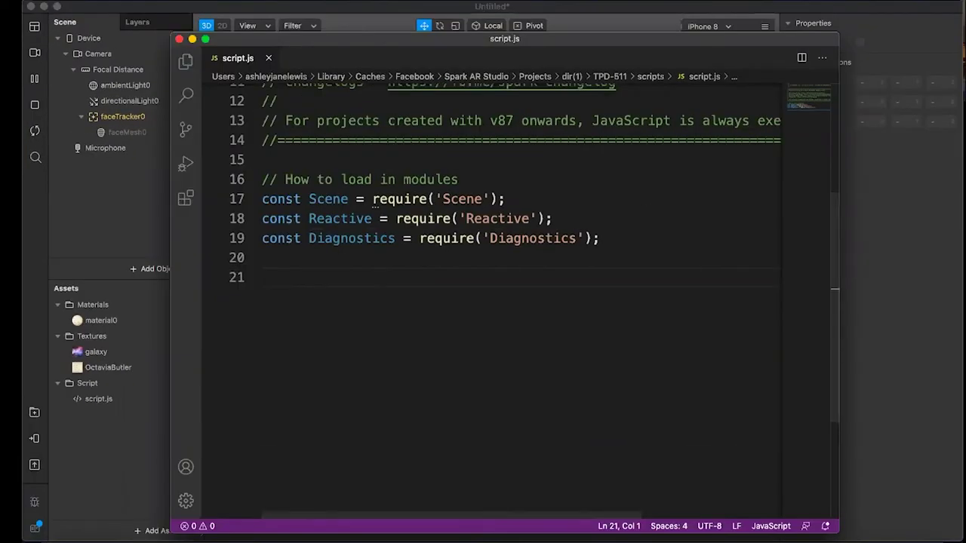
pyautogui.click(105, 0)
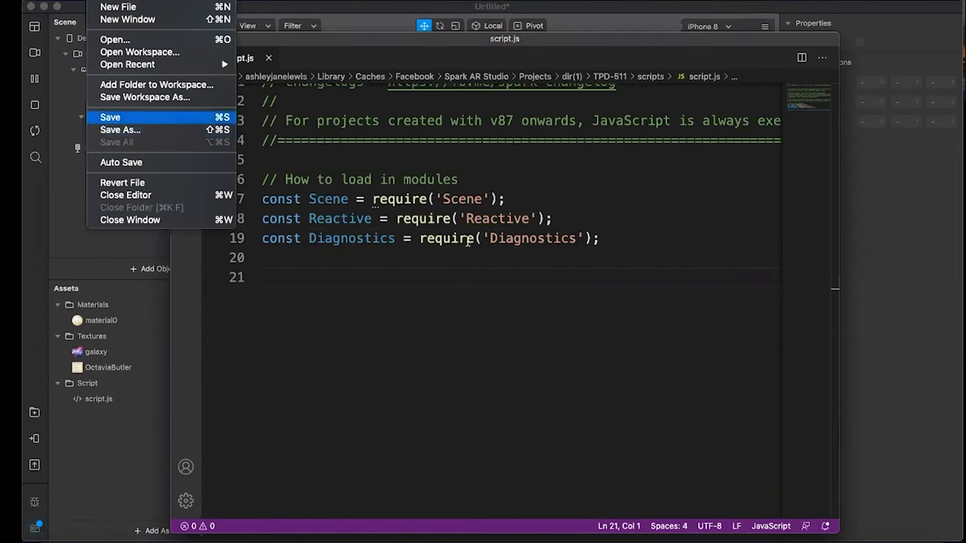
pyautogui.click(112, 117)
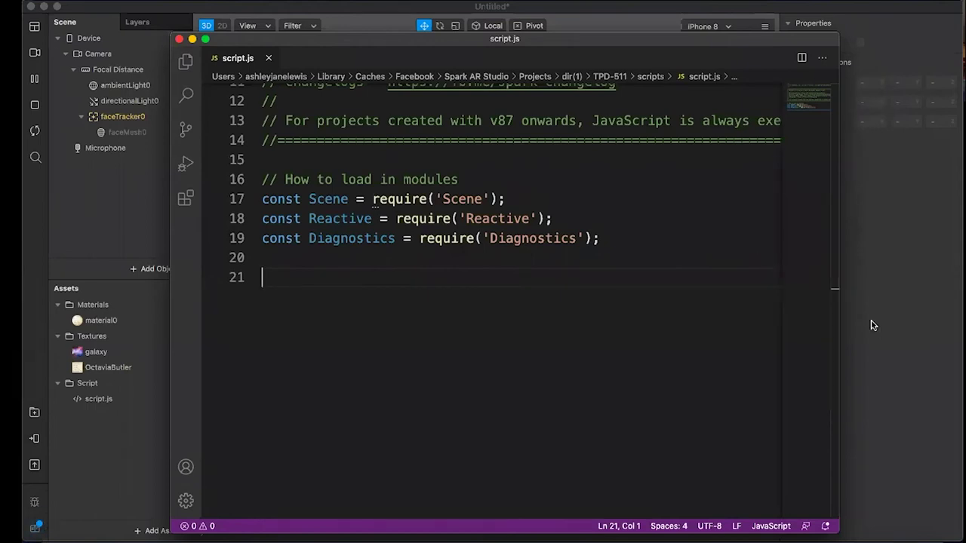
pyautogui.press('super+Tab')
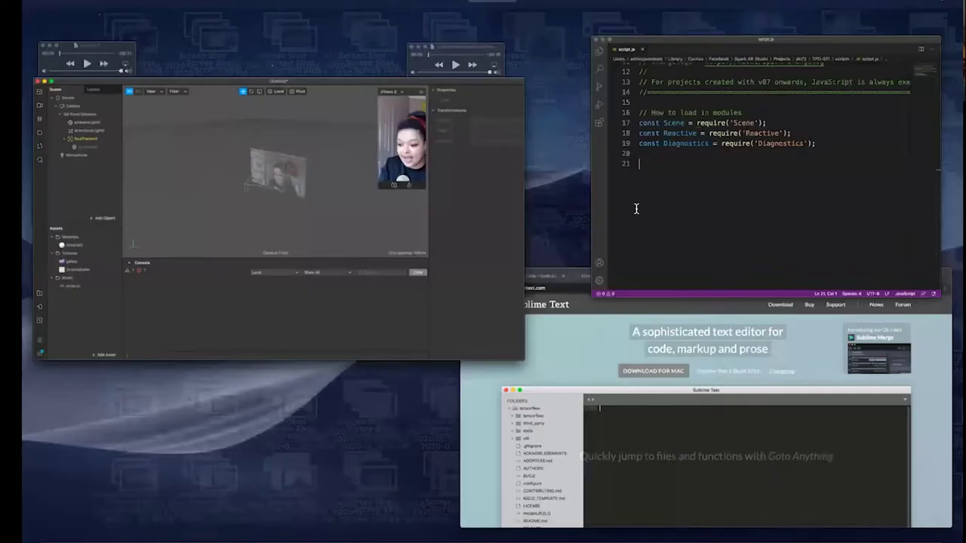
pyautogui.click(636, 209)
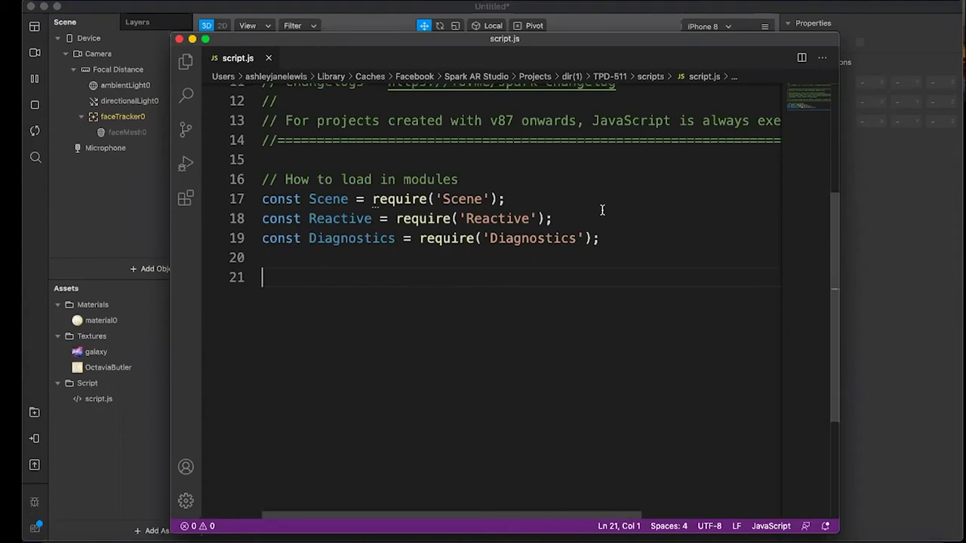
# Insert const FaceTracking = require('FaceTracking'); as a new line 18 below the Scene require line and go to empty line 22
pyautogui.click(509, 199)
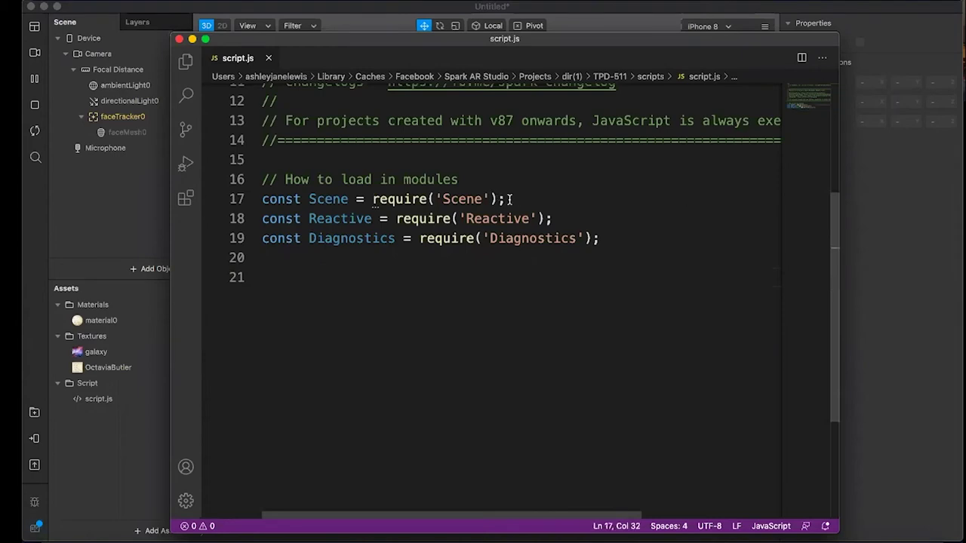
pyautogui.press('Return')
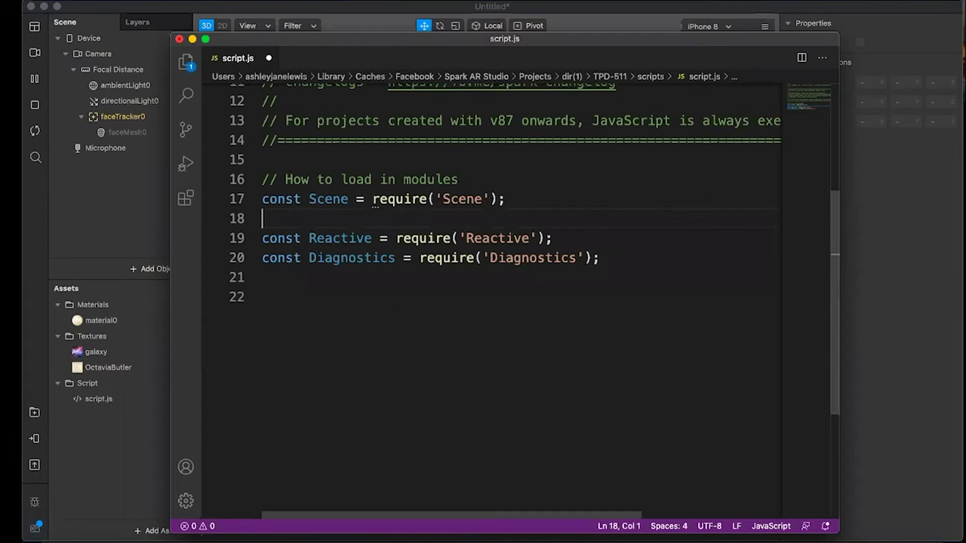
pyautogui.write('const')
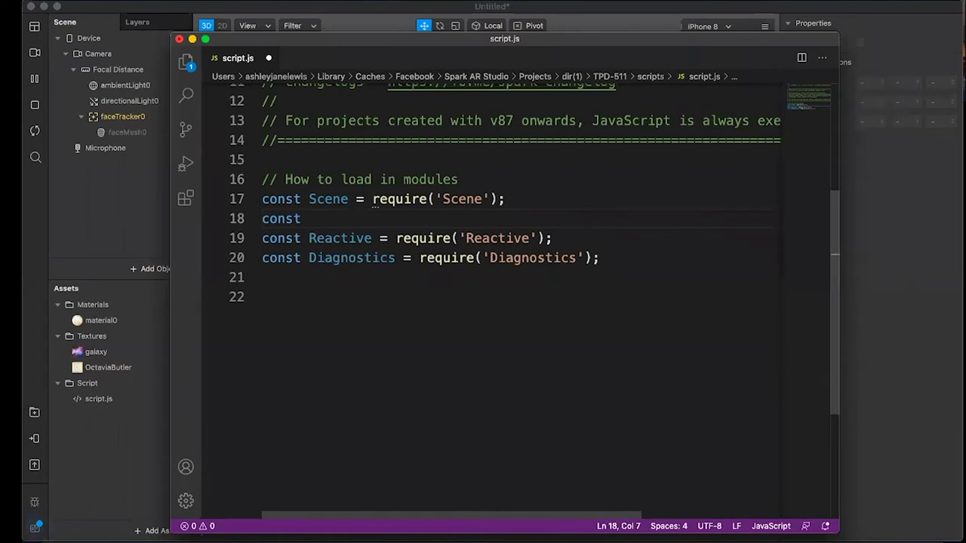
pyautogui.write('F')
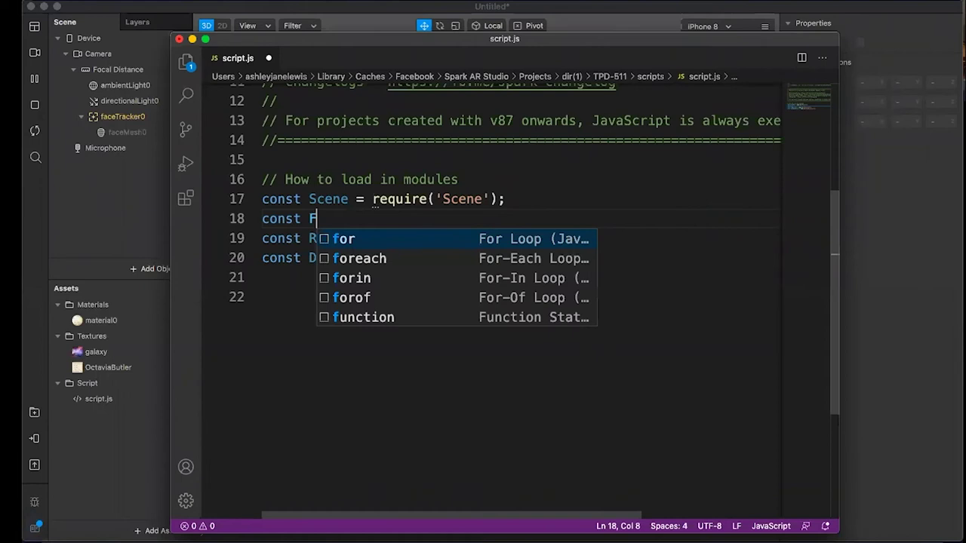
pyautogui.write('aceTracking = ')
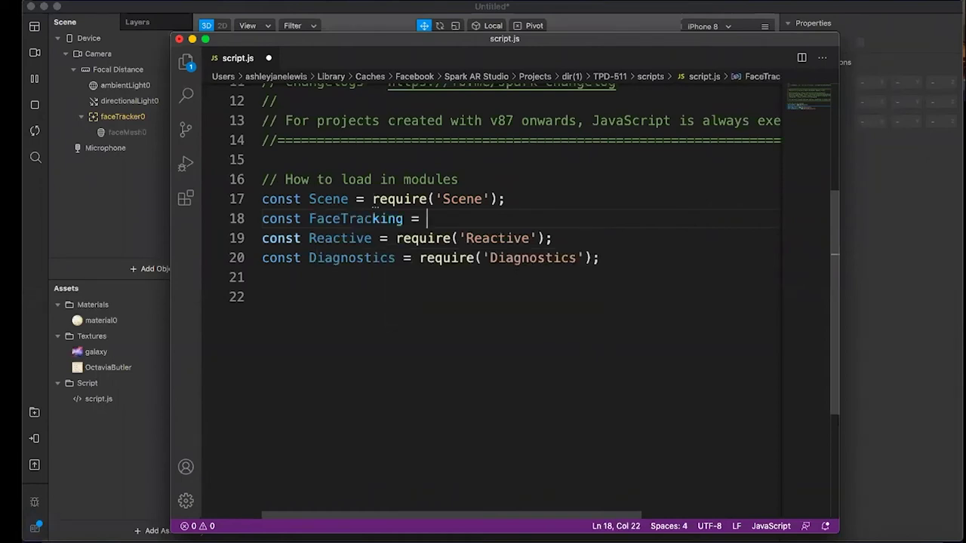
pyautogui.write('require(')
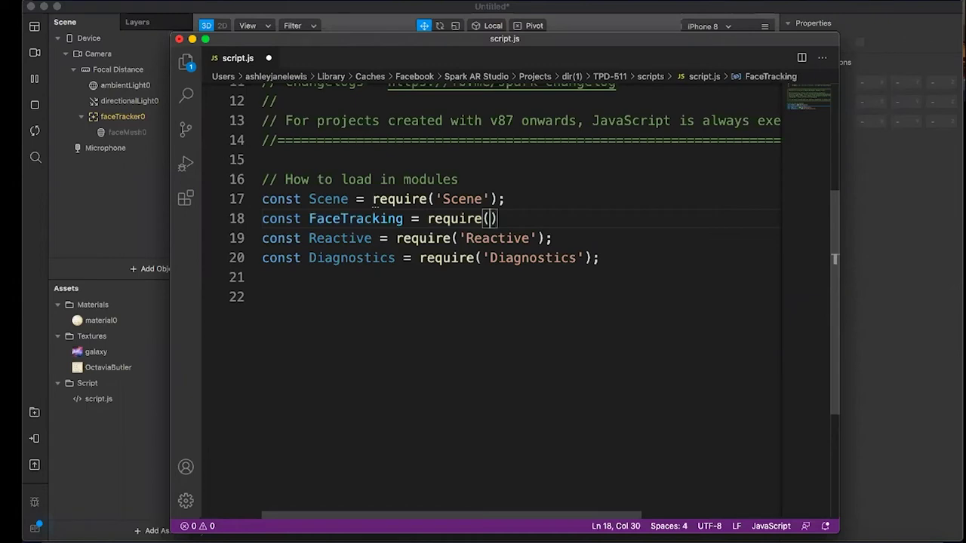
pyautogui.write("'FaceT")
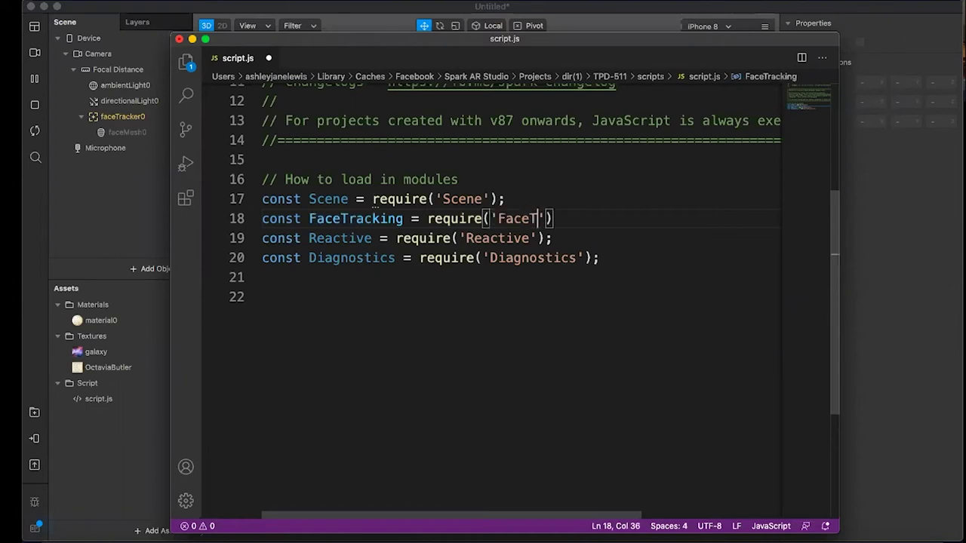
pyautogui.write('rac')
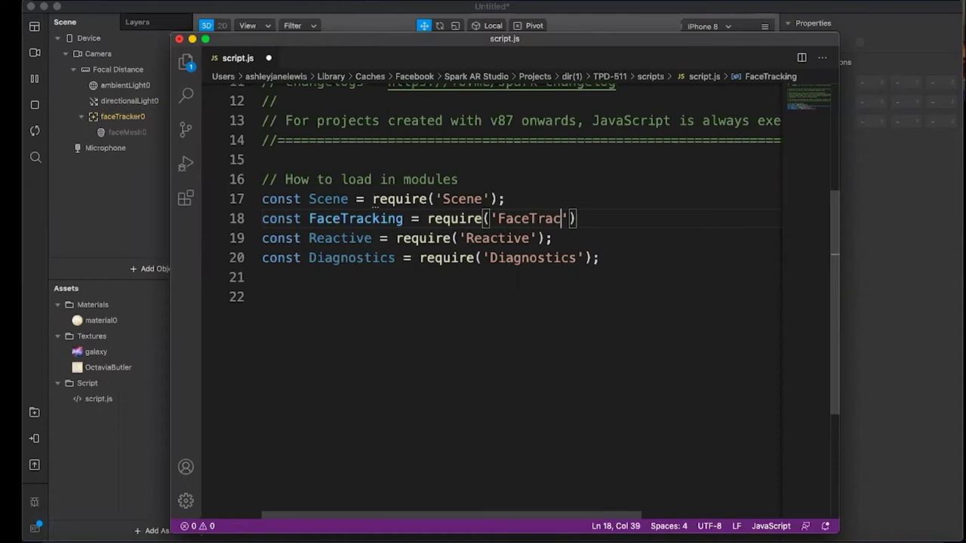
pyautogui.write("king')")
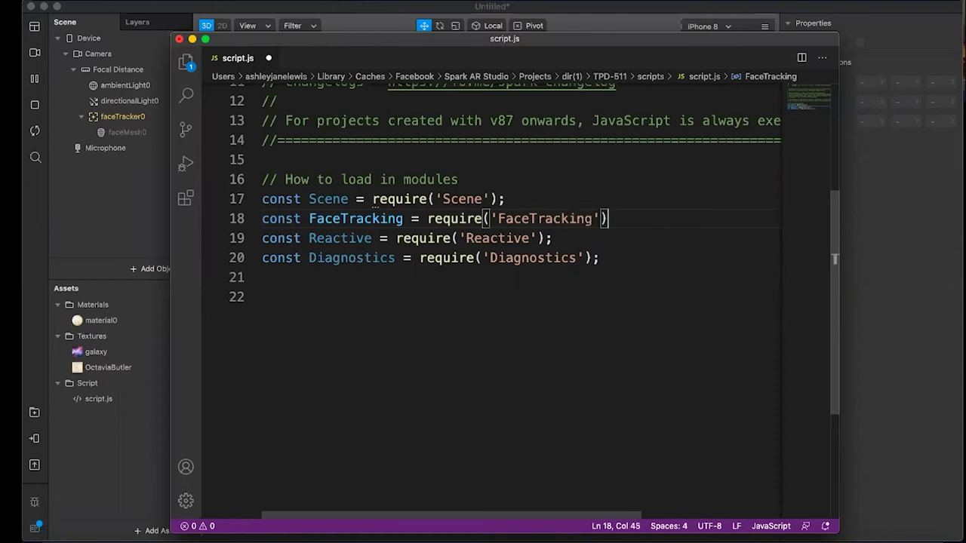
pyautogui.write(';')
pyautogui.click(588, 299)
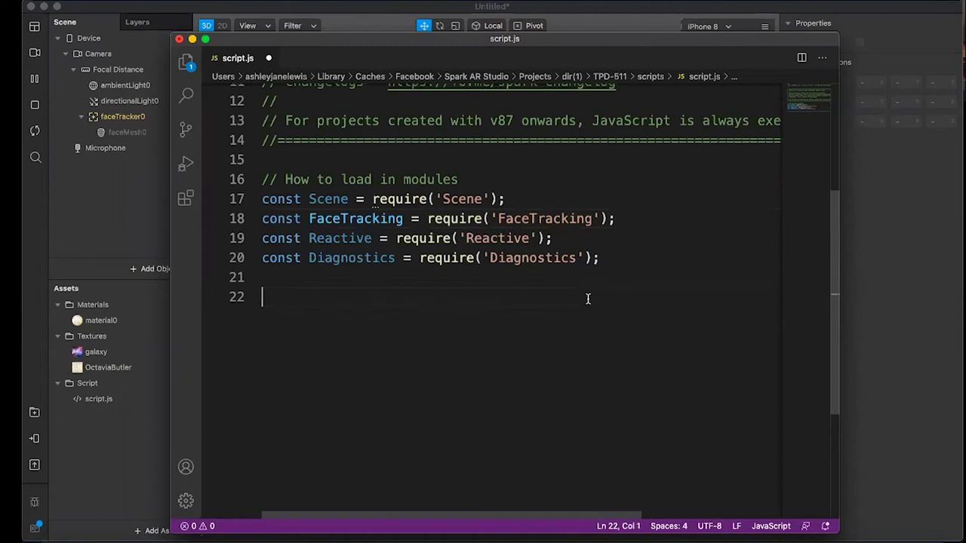
# Save script.js, check the script asset in Spark AR Studio, and return to the script in Visual Studio Code
pyautogui.press('super+s')
pyautogui.press('super+Tab')
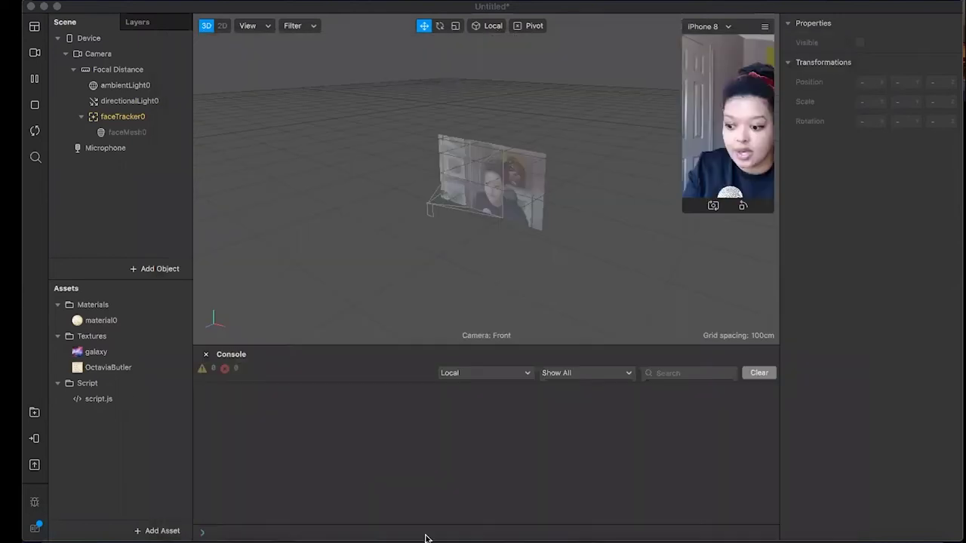
pyautogui.click(239, 377)
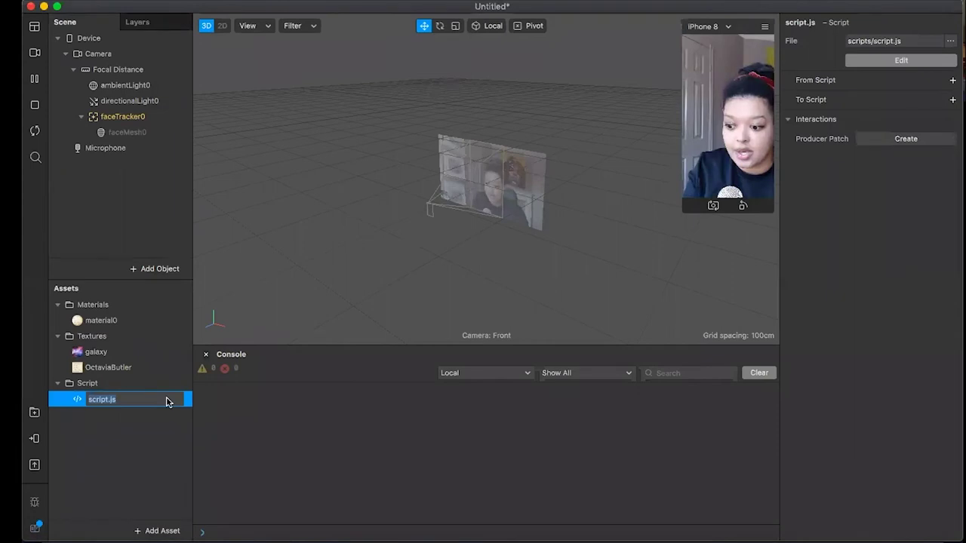
pyautogui.press('Return')
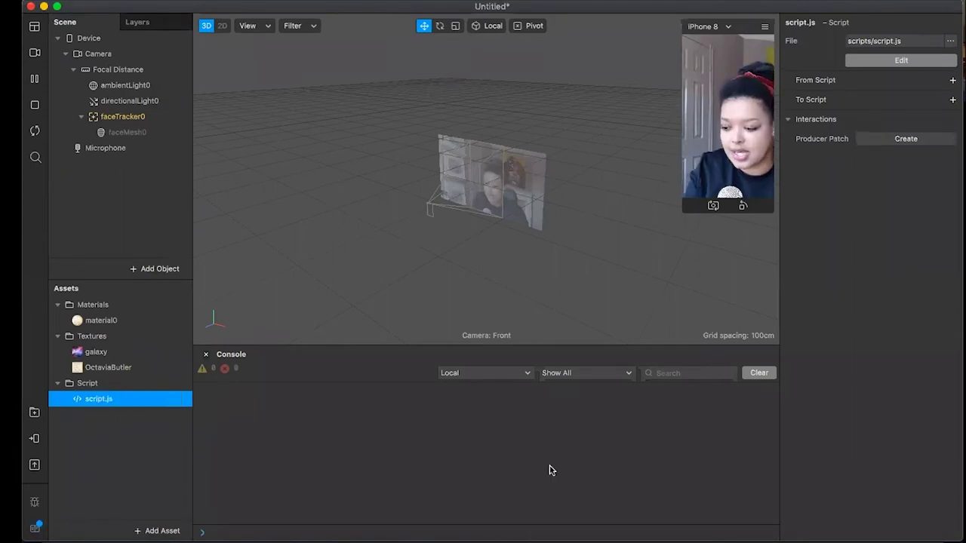
pyautogui.hotkey('ctrl', 'Up')
pyautogui.click(750, 162)
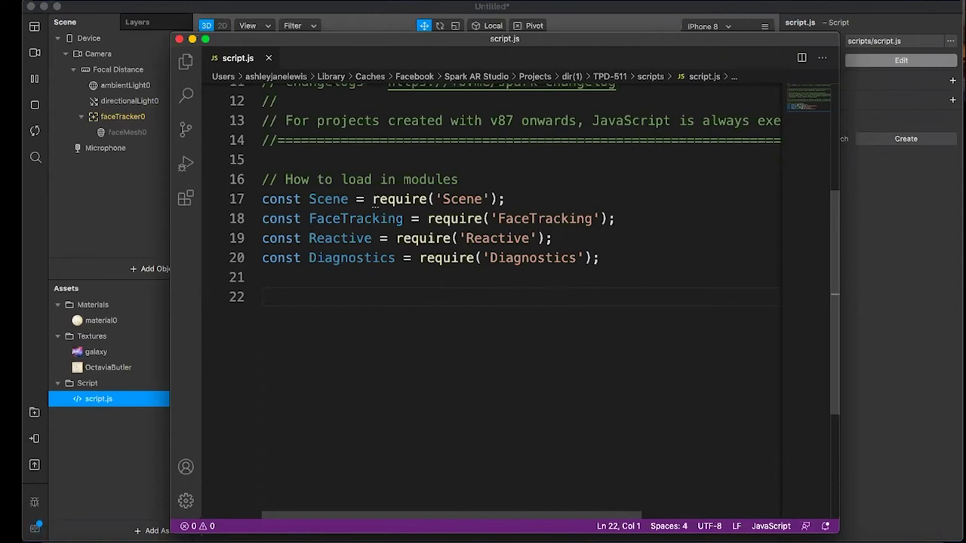
# Start a declaration on line 22 of script.js with const mouthOpenness =
pyautogui.write('const')
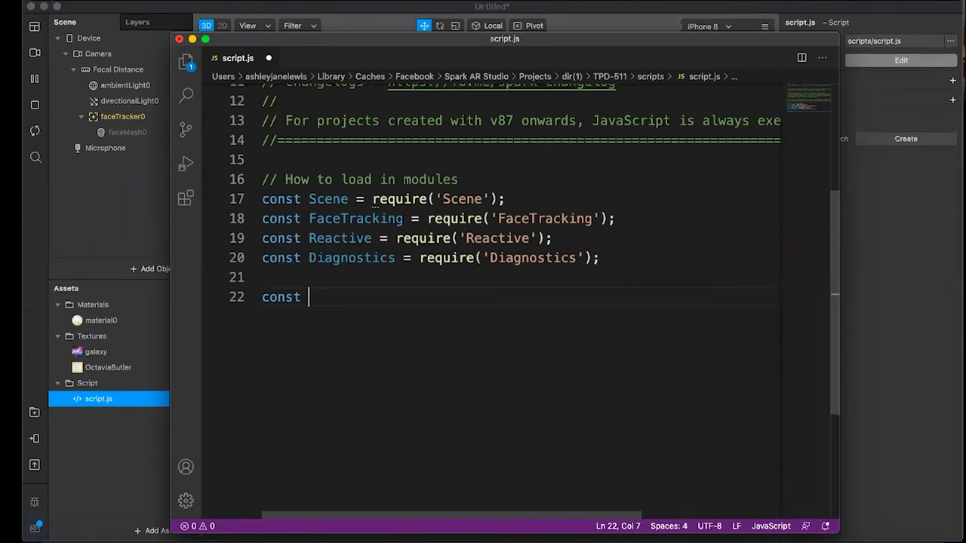
pyautogui.write('mou')
pyautogui.write('th')
pyautogui.write('0')
pyautogui.write('penness')
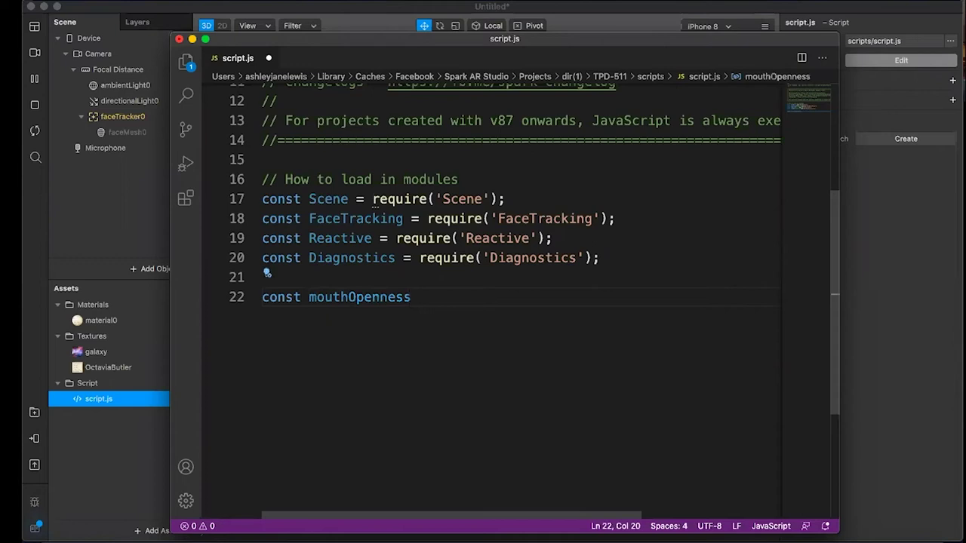
pyautogui.write(' =')
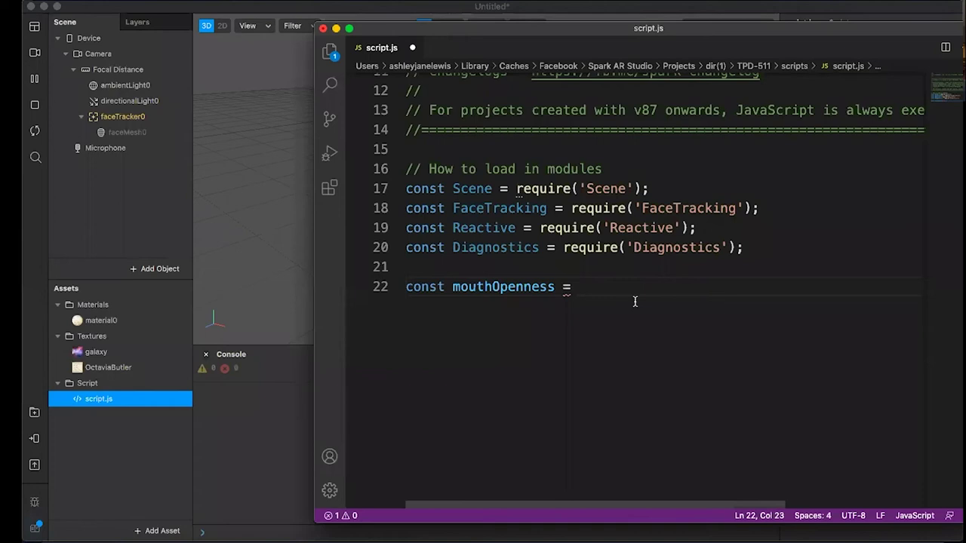
# Continue the mouthOpenness declaration by entering FaceTracking as the start of its value
pyautogui.write('Facee')
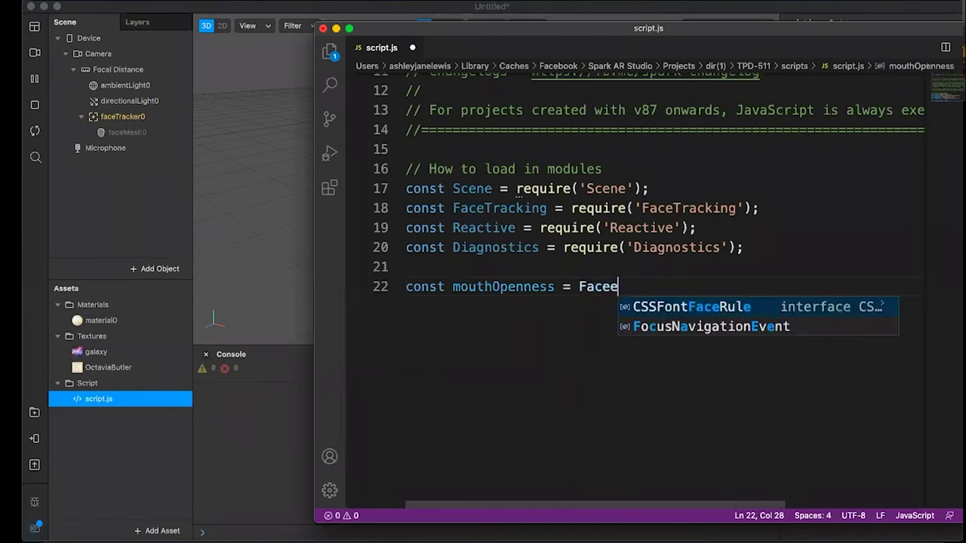
pyautogui.write('Trac')
pyautogui.press('BackSpace')
pyautogui.press('BackSpace')
pyautogui.press('BackSpace')
pyautogui.press('BackSpace')
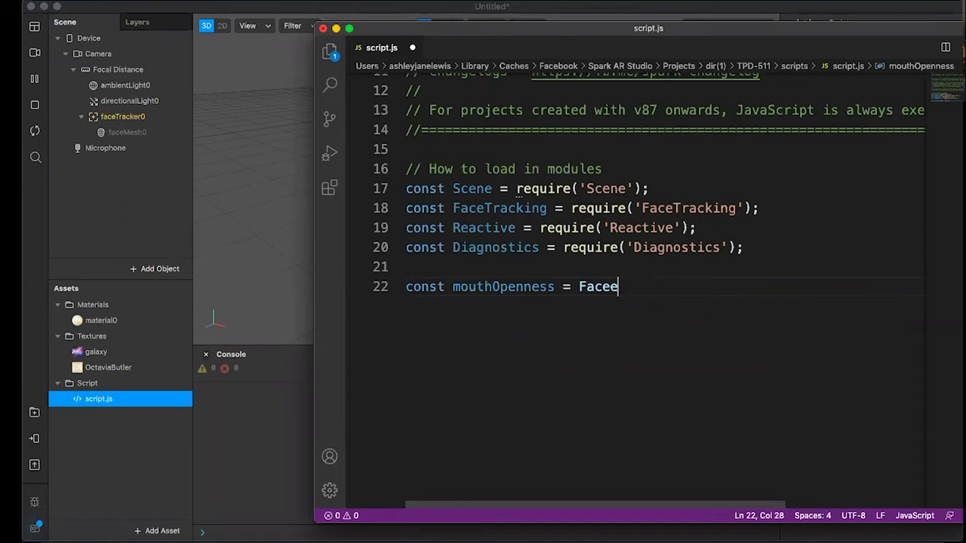
pyautogui.press('BackSpace')
pyautogui.write('Tracking')
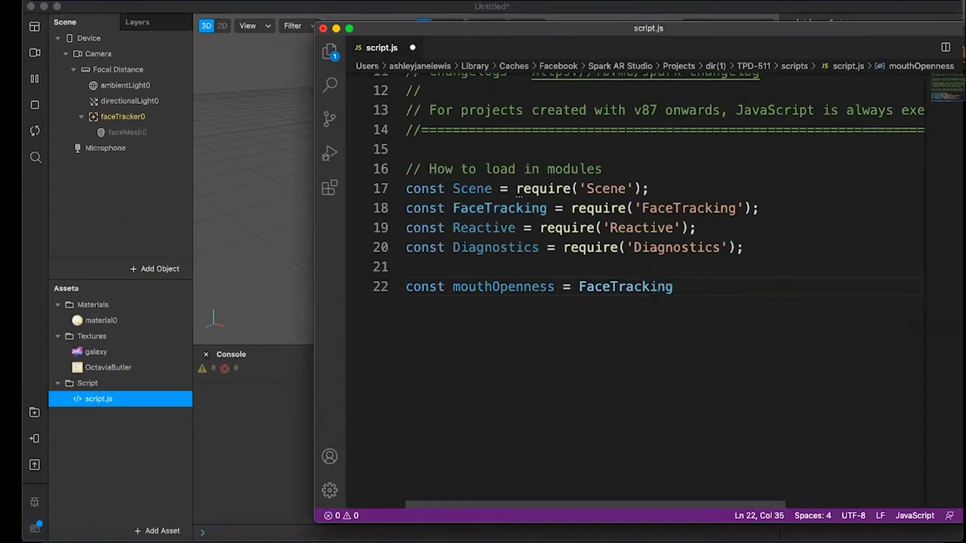
# Switch to Spark AR Studio and show the Patch Editor alongside the Console
pyautogui.click(261, 377)
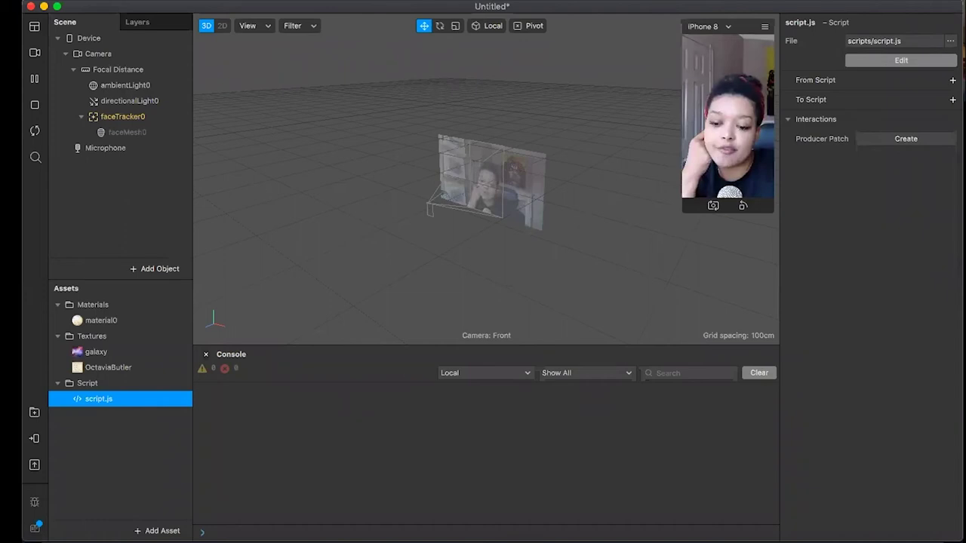
pyautogui.click(35, 527)
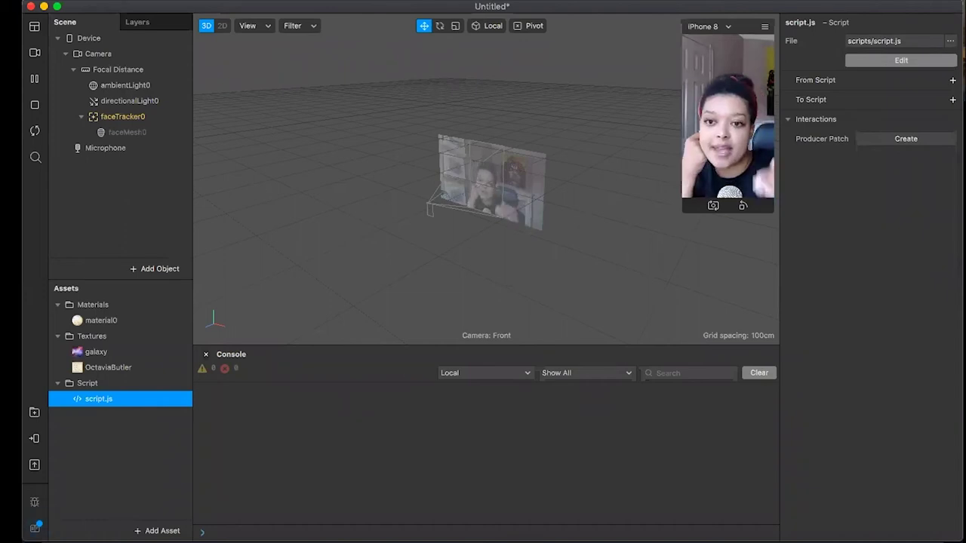
pyautogui.click(238, 1)
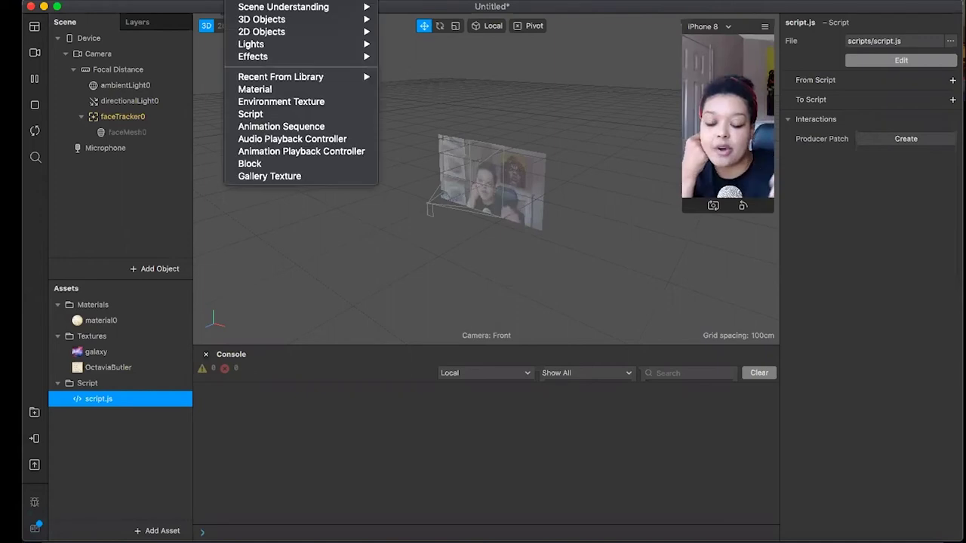
pyautogui.moveTo(206, 1)
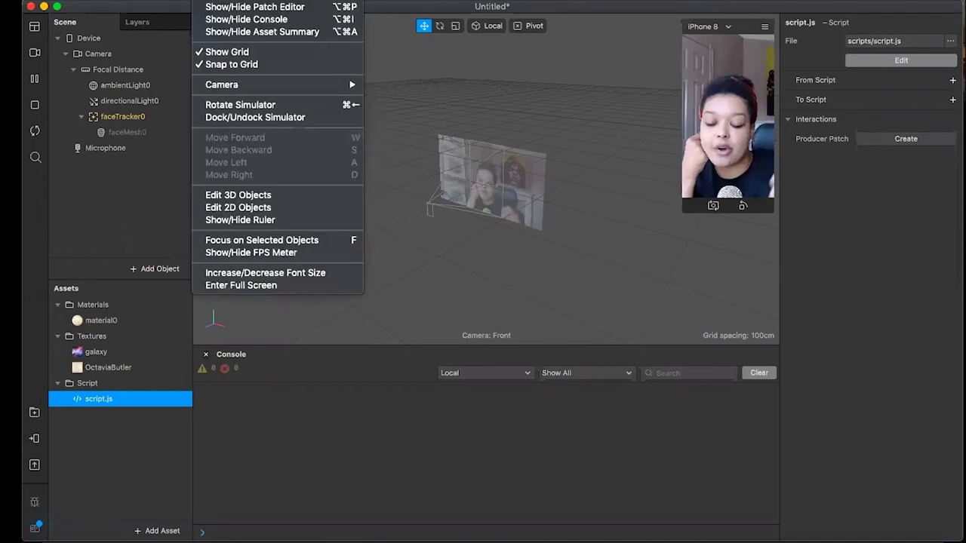
pyautogui.click(213, 7)
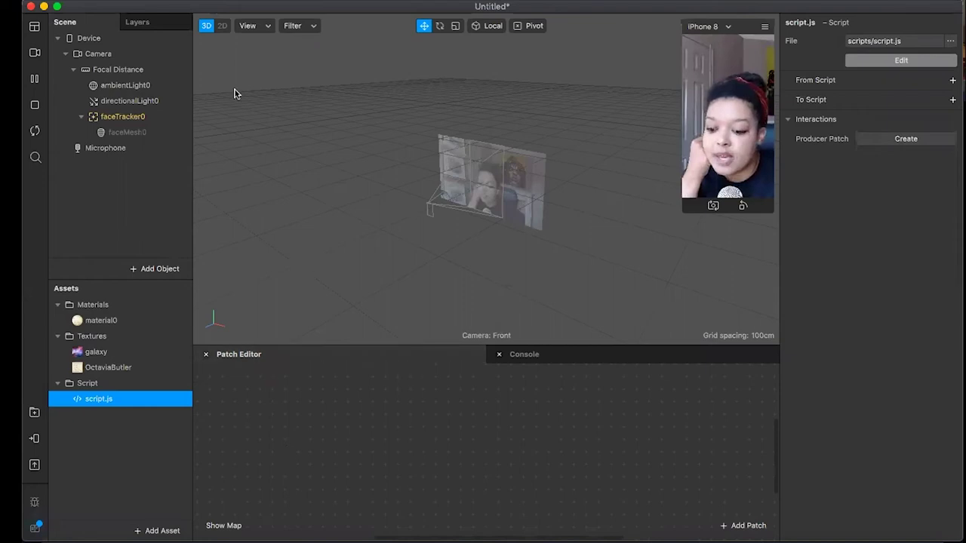
# Create a patch for the faceTracker0 object in the Patch Editor
pyautogui.click(146, 123)
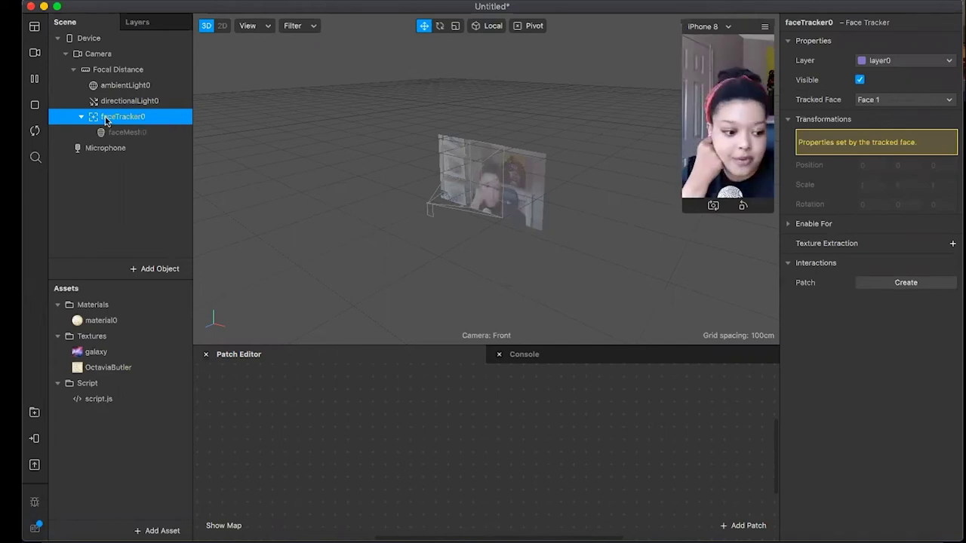
pyautogui.rightClick(169, 117)
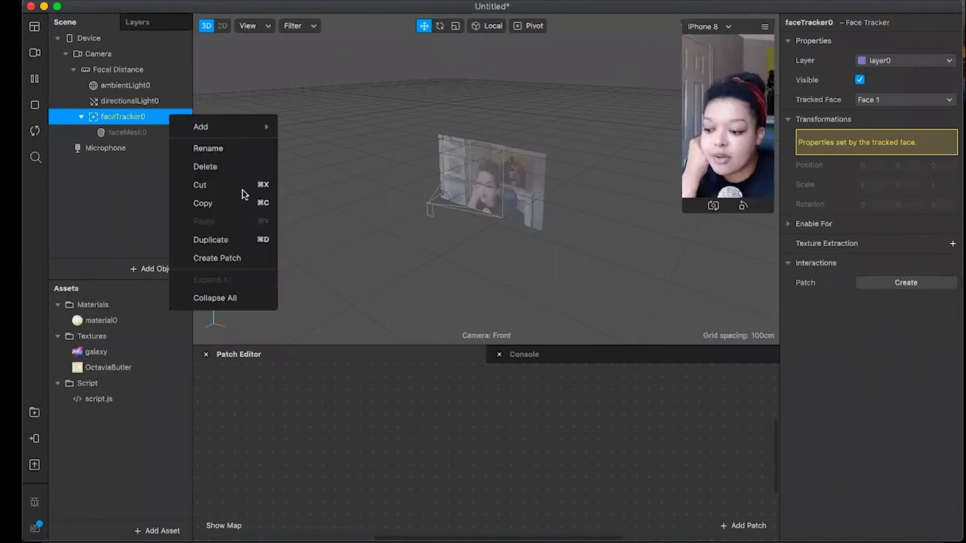
pyautogui.click(217, 258)
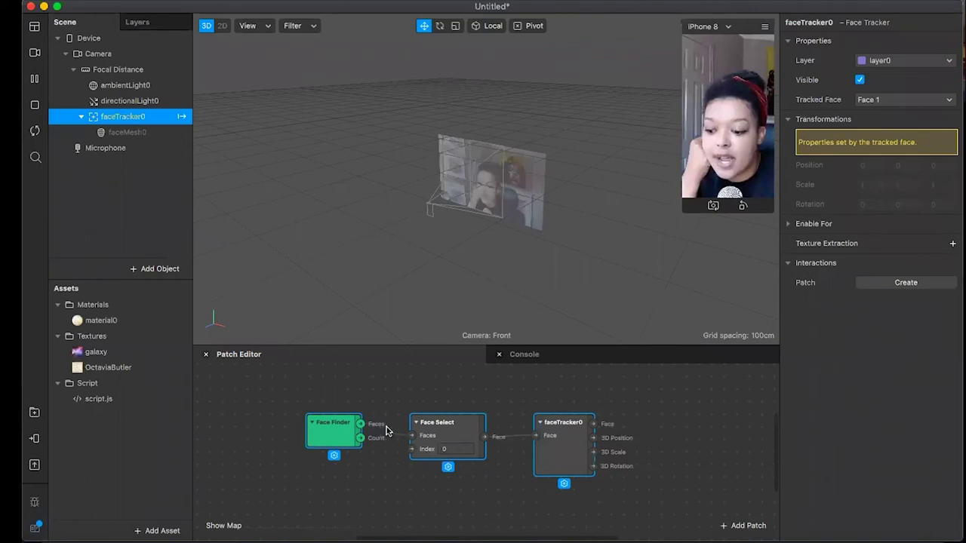
# Examine how the Face Finder, Face Select and faceTracker0 patches connect, and compare them with the script
pyautogui.scroll(3, 385, 430)
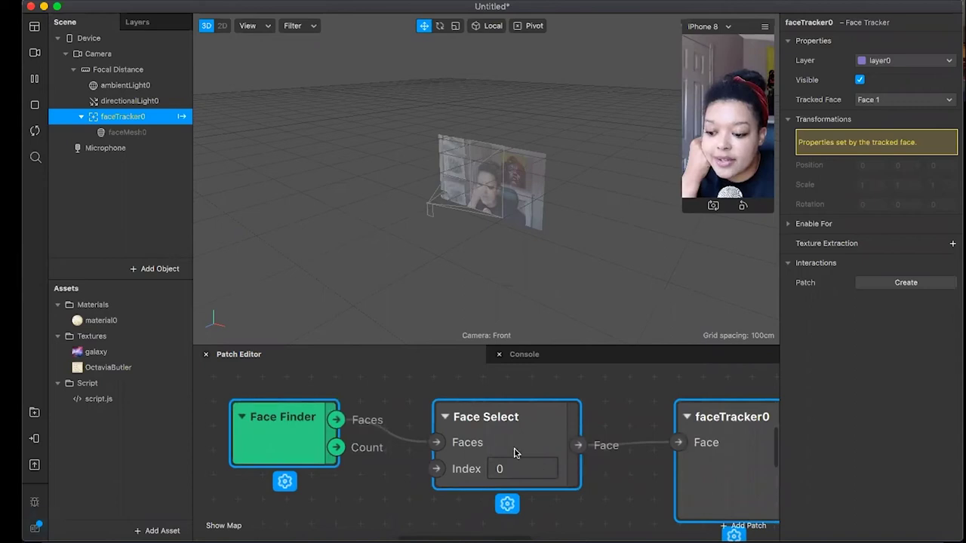
pyautogui.hscroll(3, 514, 452)
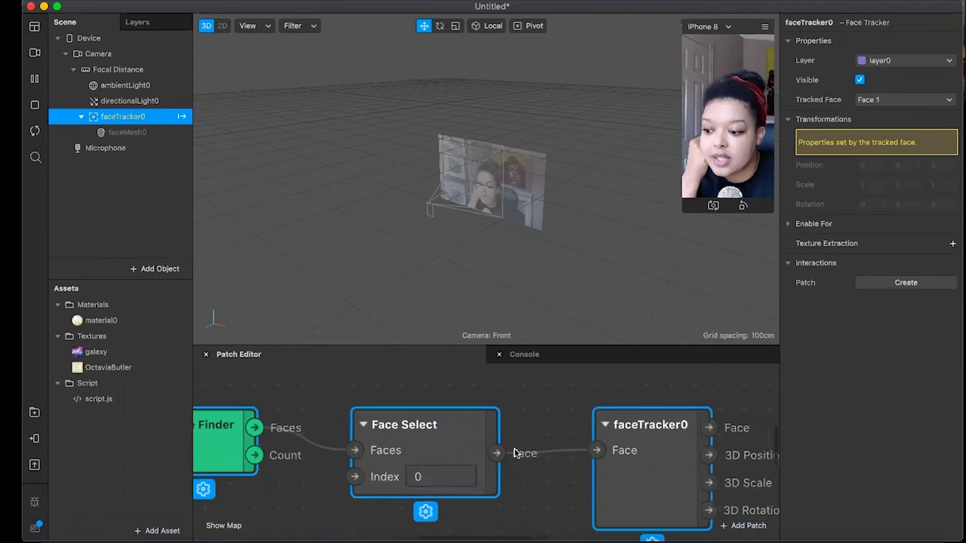
pyautogui.hscroll(3, 514, 453)
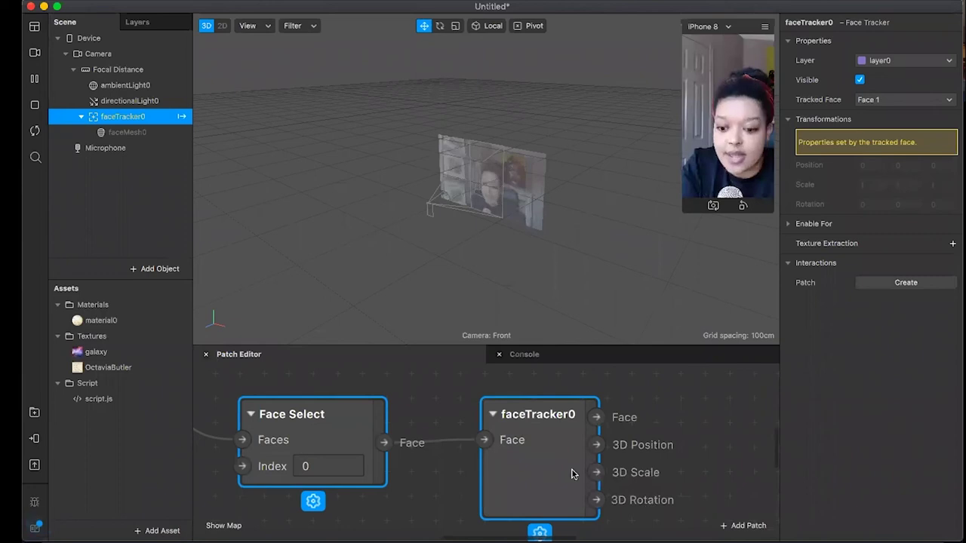
pyautogui.hscroll(-5, 571, 474)
pyautogui.hscroll(-1, 571, 474)
pyautogui.scroll(1, 571, 474)
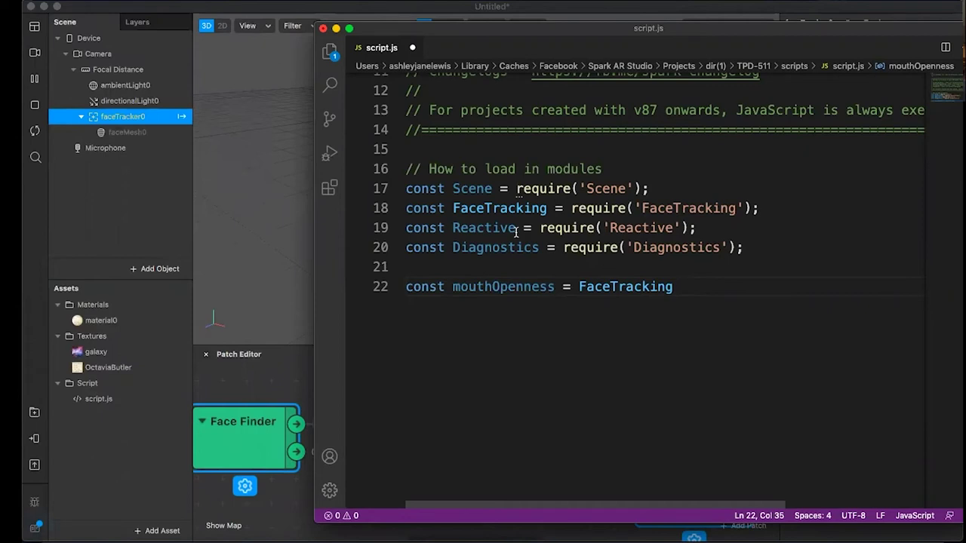
# Browse the Interaction and Face Landmarks patches available for the face tracker, and close the patch list without adding one
pyautogui.click(273, 395)
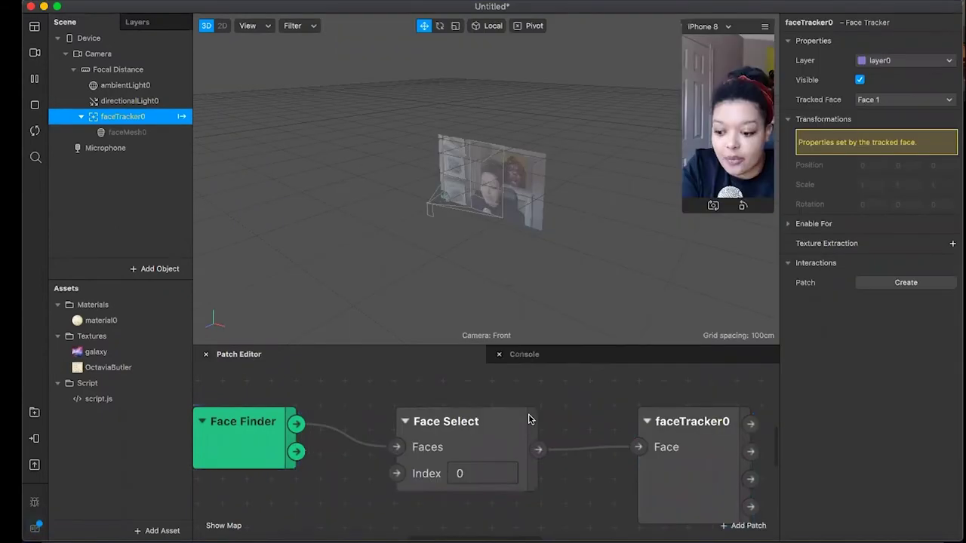
pyautogui.hscroll(5, 528, 419)
pyautogui.hscroll(5, 528, 420)
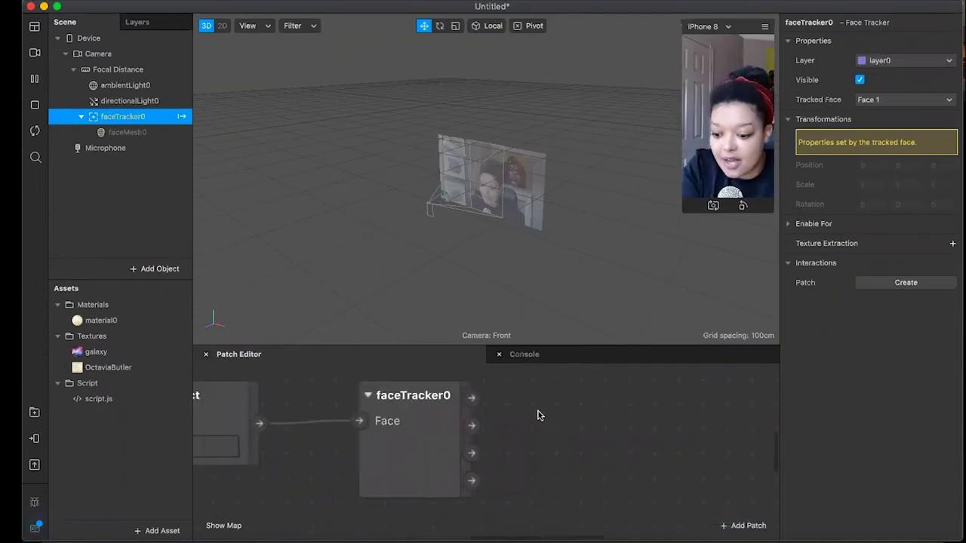
pyautogui.rightClick(539, 415)
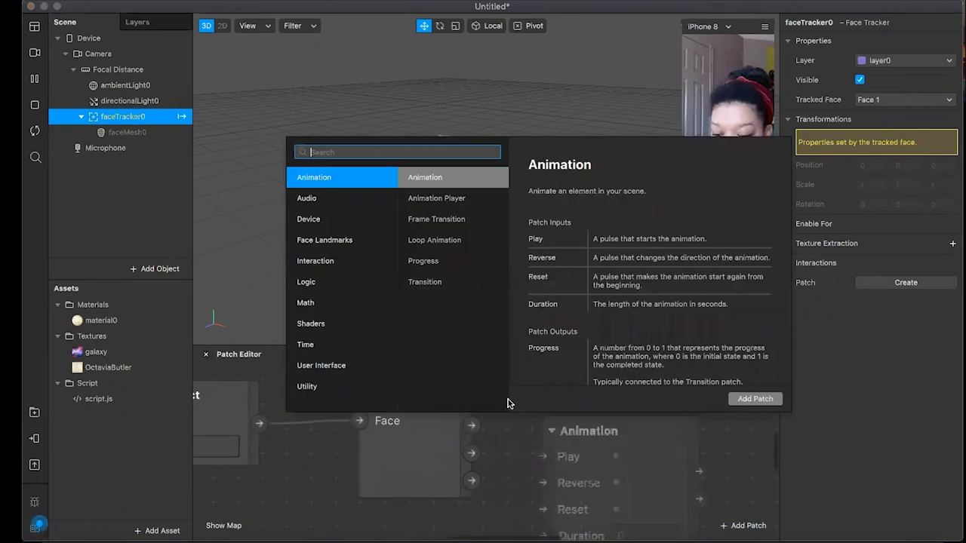
pyautogui.click(328, 261)
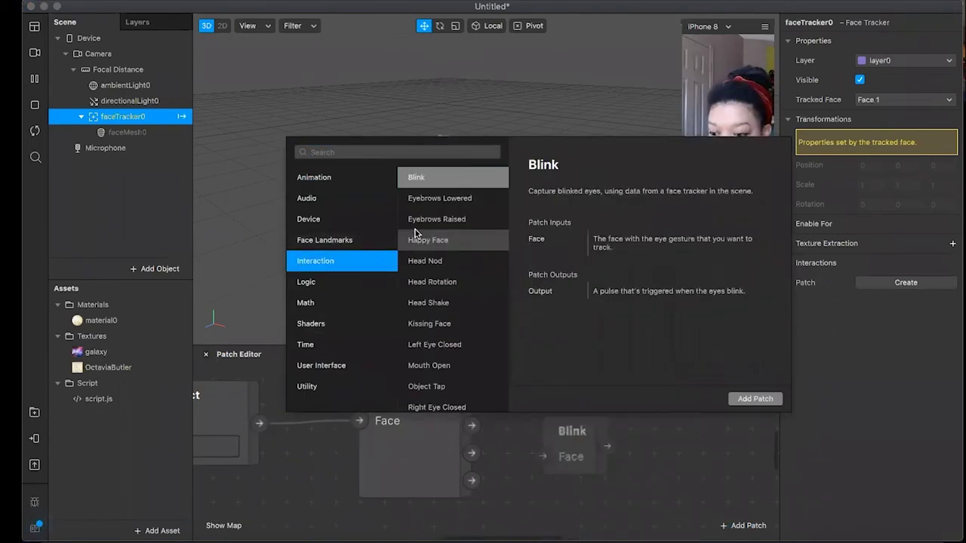
pyautogui.click(324, 245)
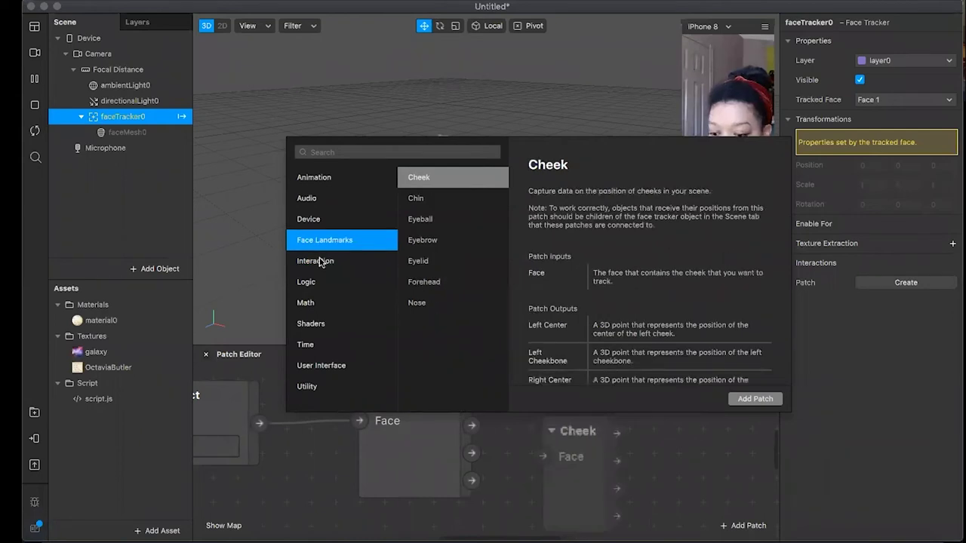
pyautogui.click(325, 261)
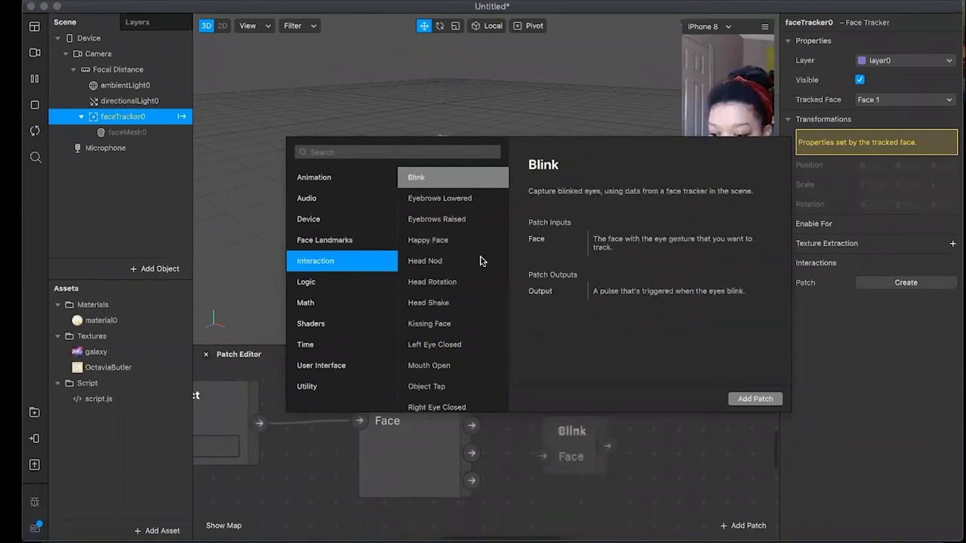
pyautogui.scroll(-1, 480, 261)
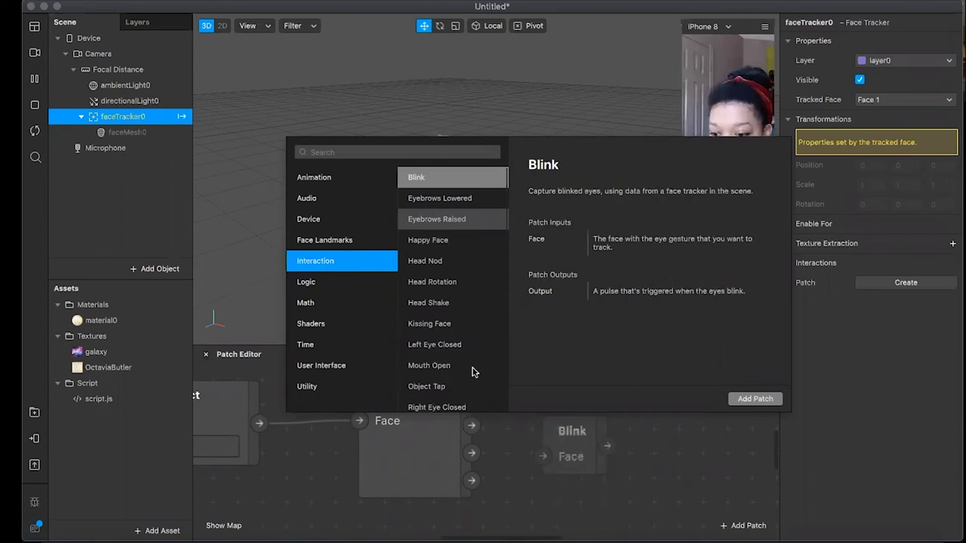
pyautogui.scroll(-2, 473, 368)
pyautogui.scroll(-2, 473, 368)
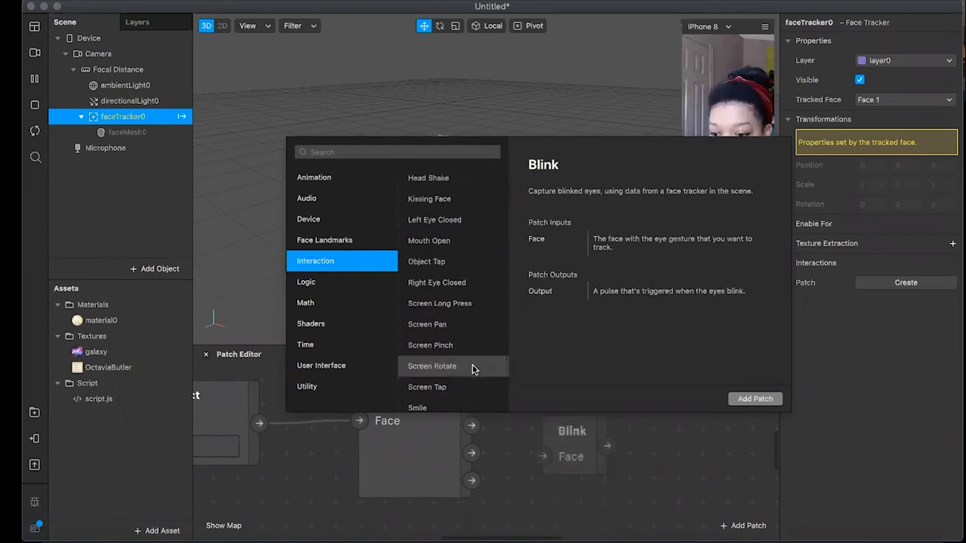
pyautogui.click(611, 448)
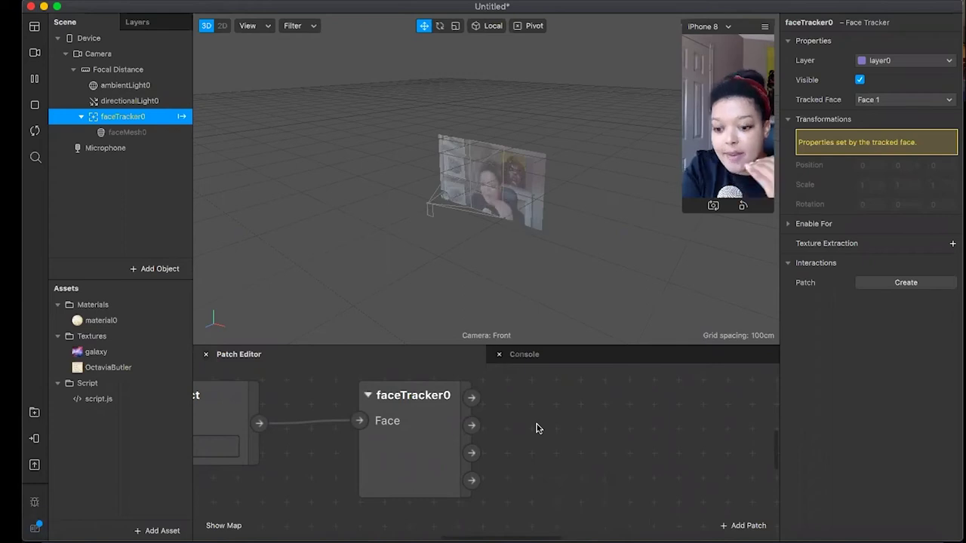
# Switch to script.js in Visual Studio Code and extend the mouthOpenness declaration to FaceTracking.face(0)
pyautogui.hotkey('ctrl', 'Up')
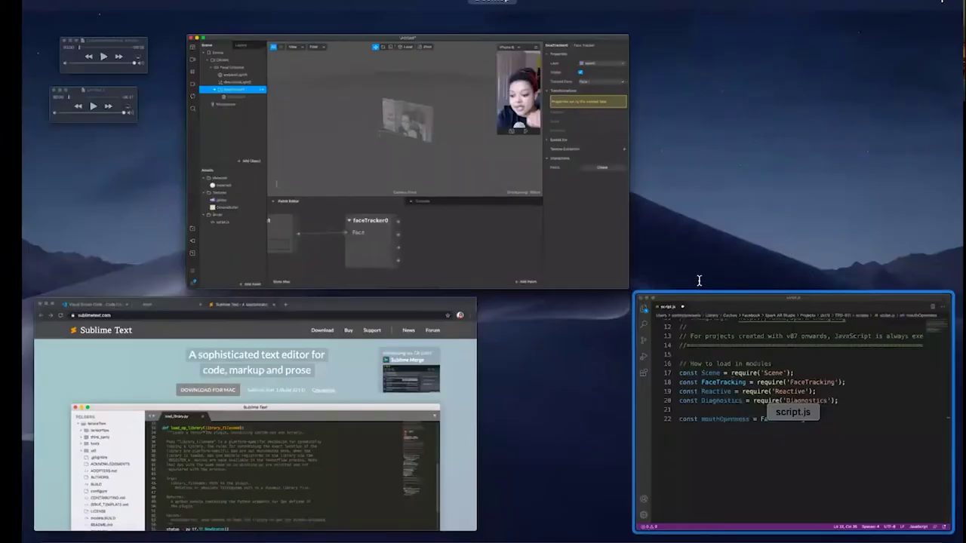
pyautogui.click(699, 280)
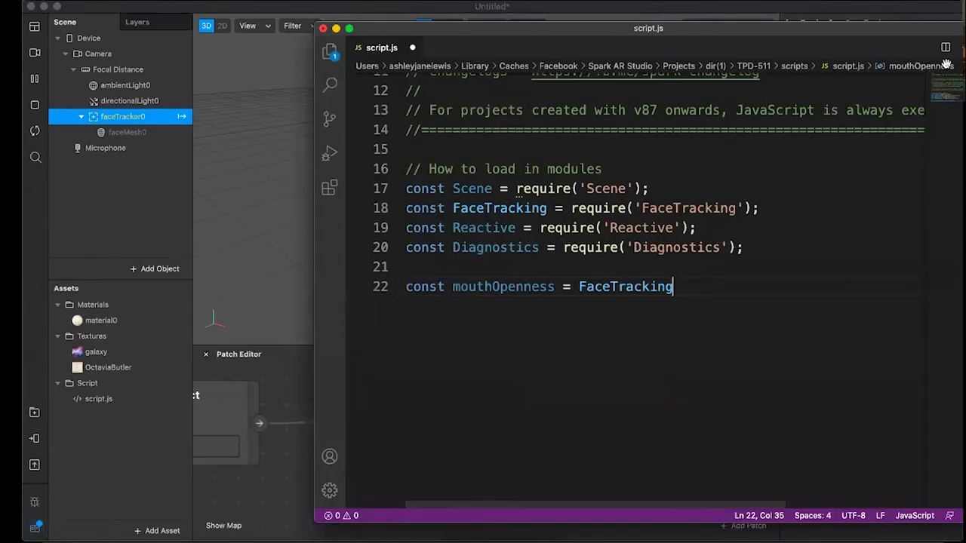
pyautogui.moveTo(617, 32); pyautogui.dragTo(794, 48)
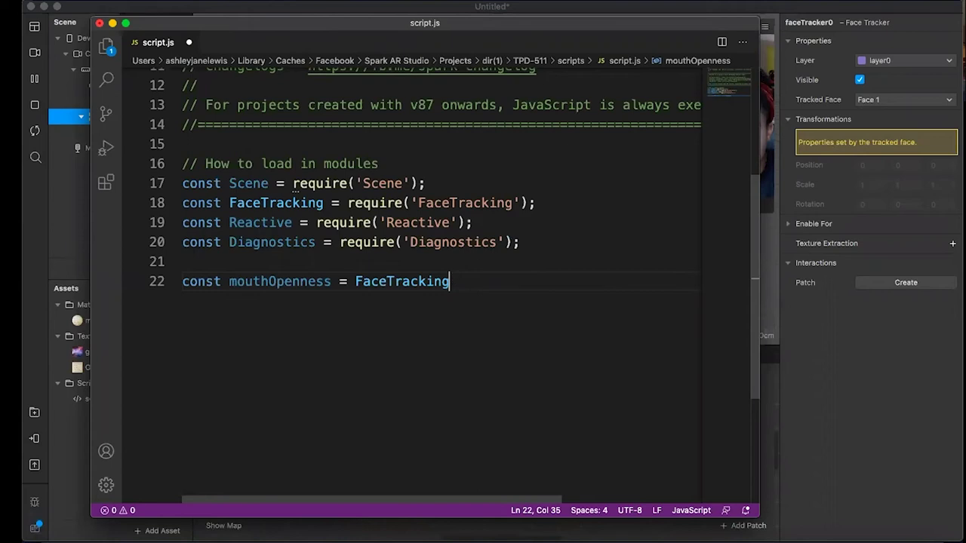
pyautogui.write('.')
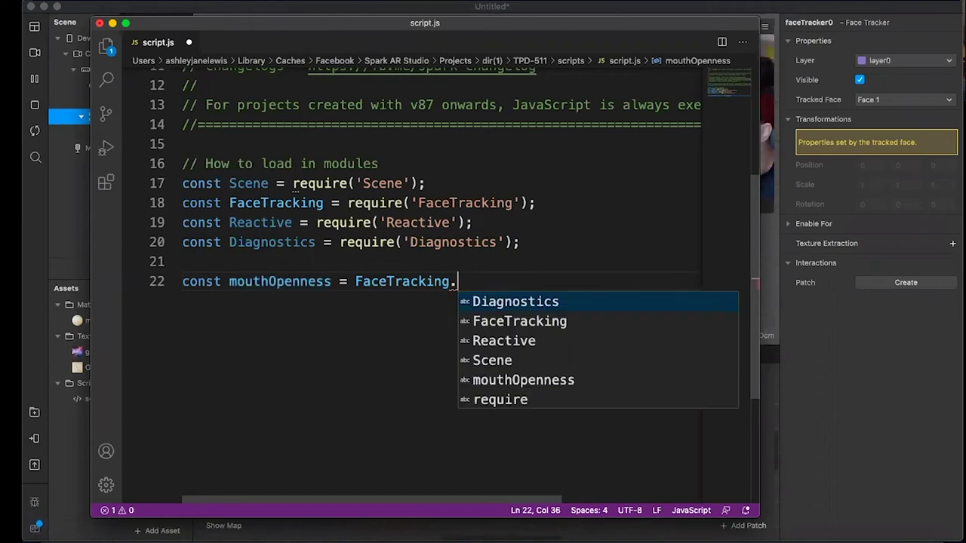
pyautogui.write('face')
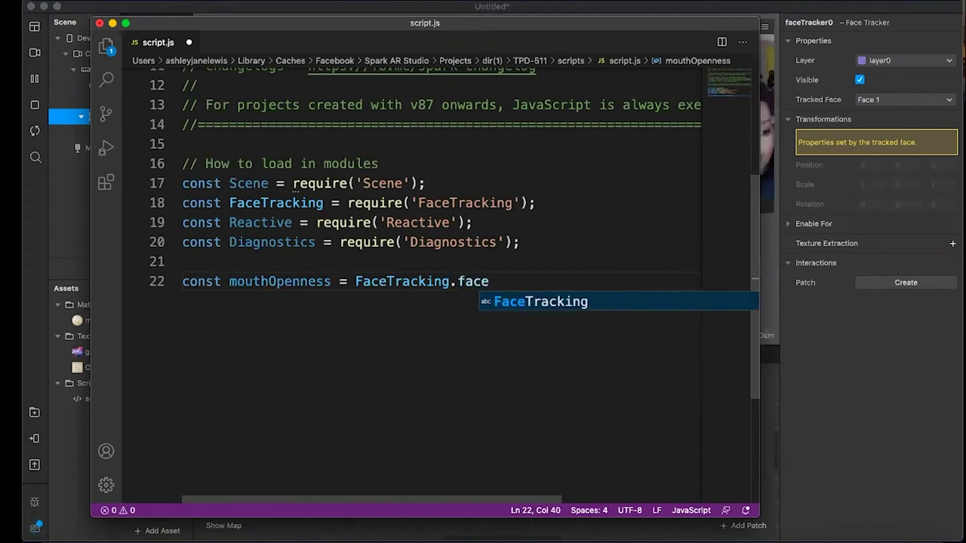
pyautogui.write('(0')
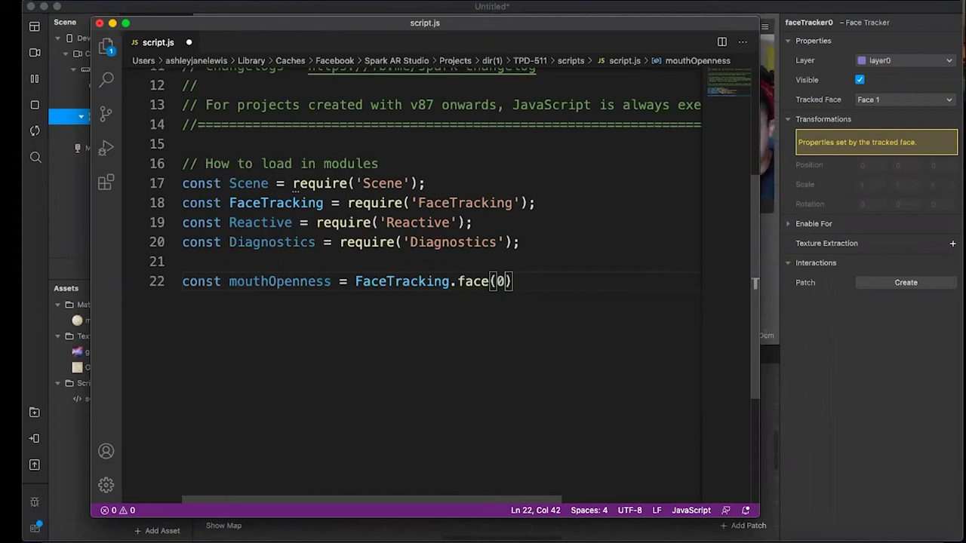
pyautogui.write(')')
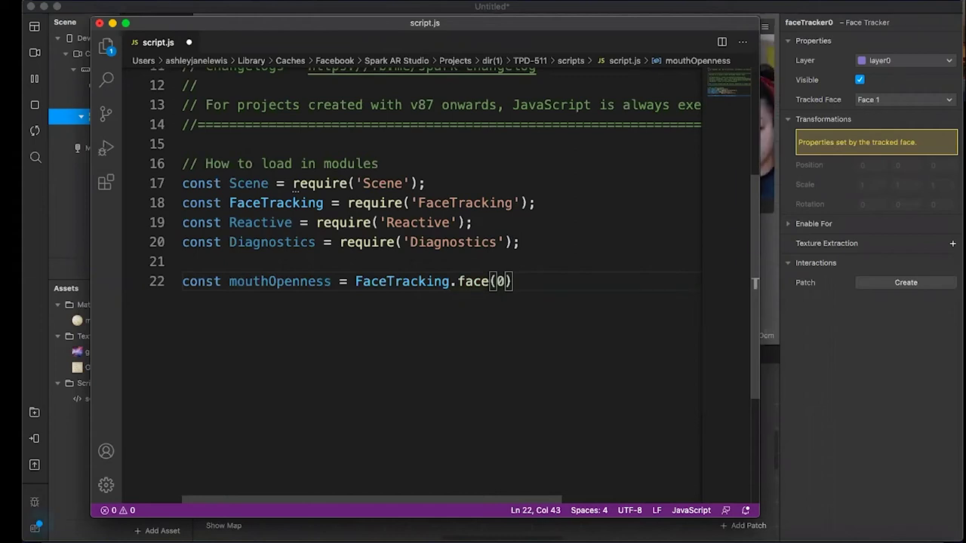
# Complete the mouthOpenness declaration with .mouth.openness; and save script.js
pyautogui.write('.mo')
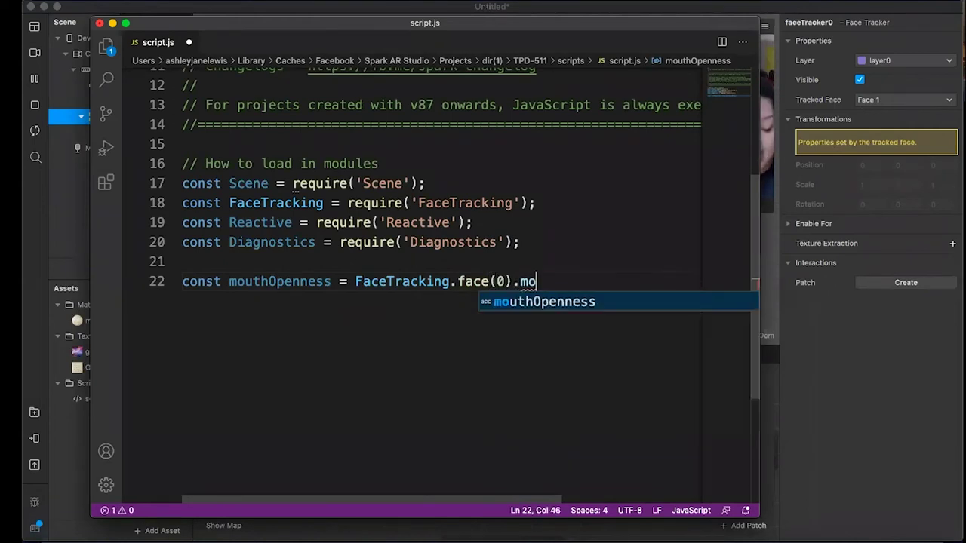
pyautogui.write('uth')
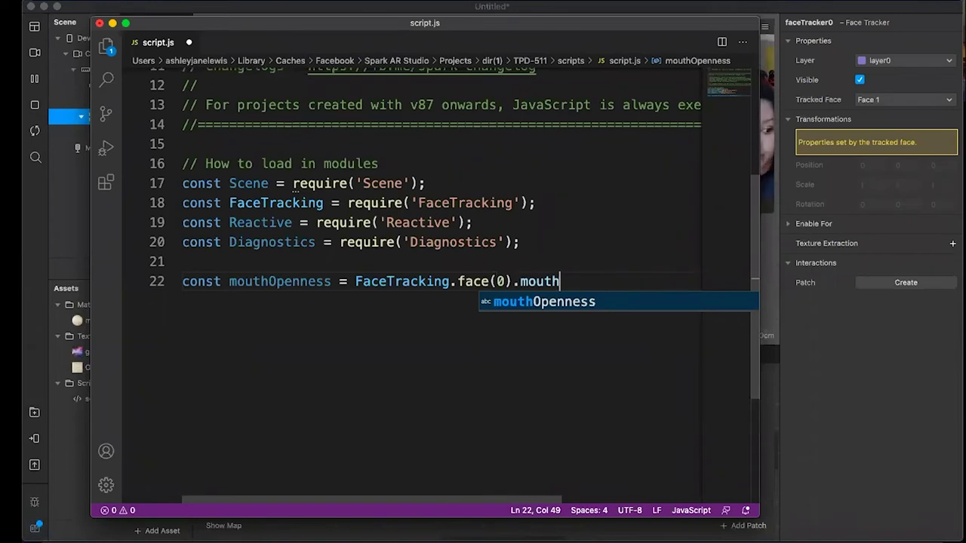
pyautogui.write('.')
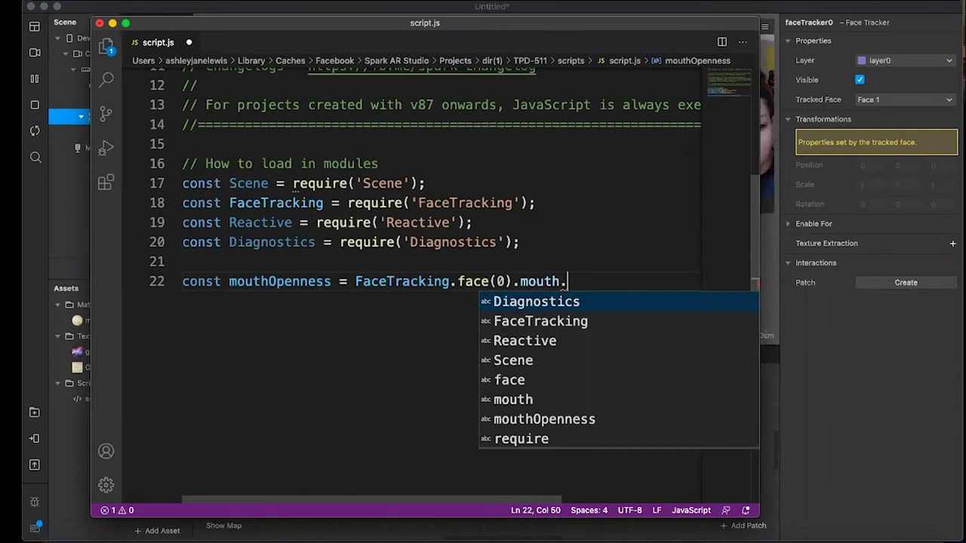
pyautogui.write('opennes')
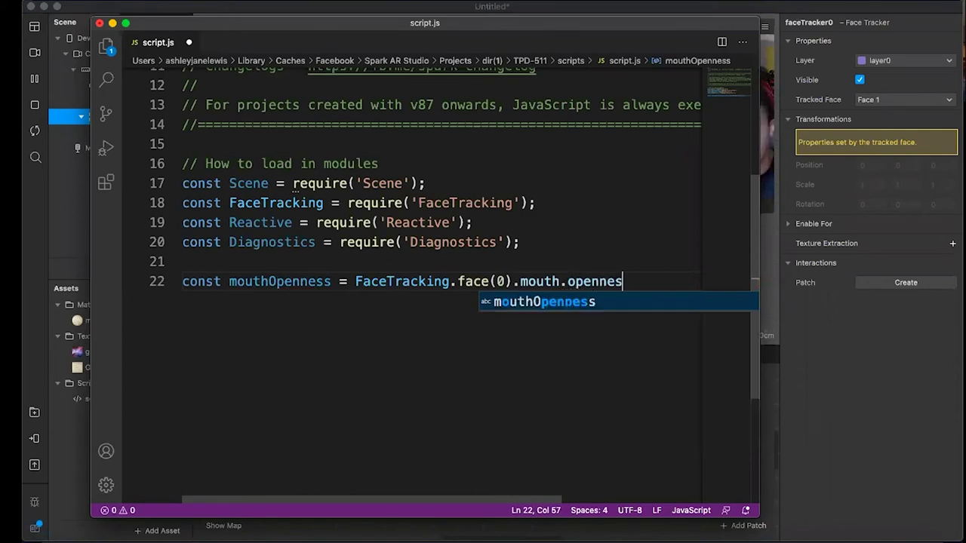
pyautogui.write('s')
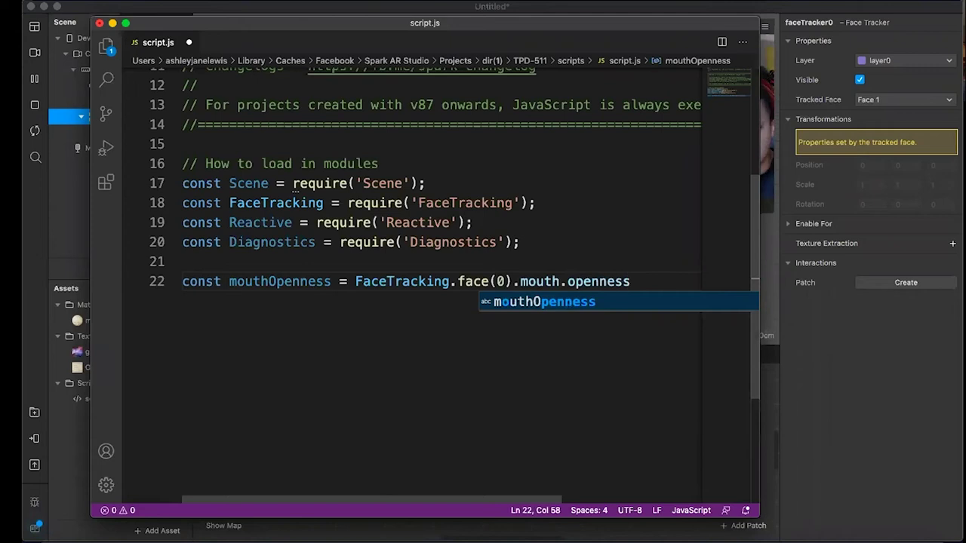
pyautogui.write(';')
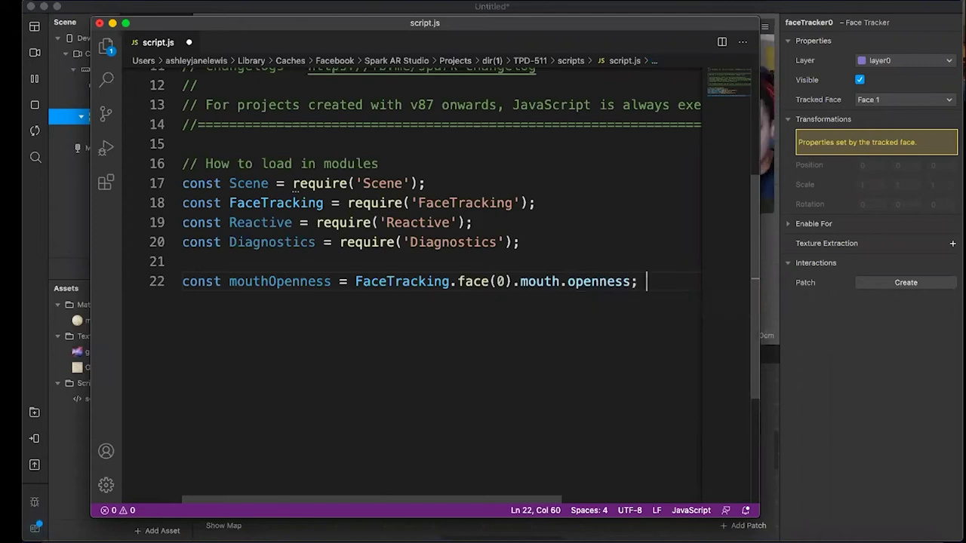
pyautogui.press('super+s')
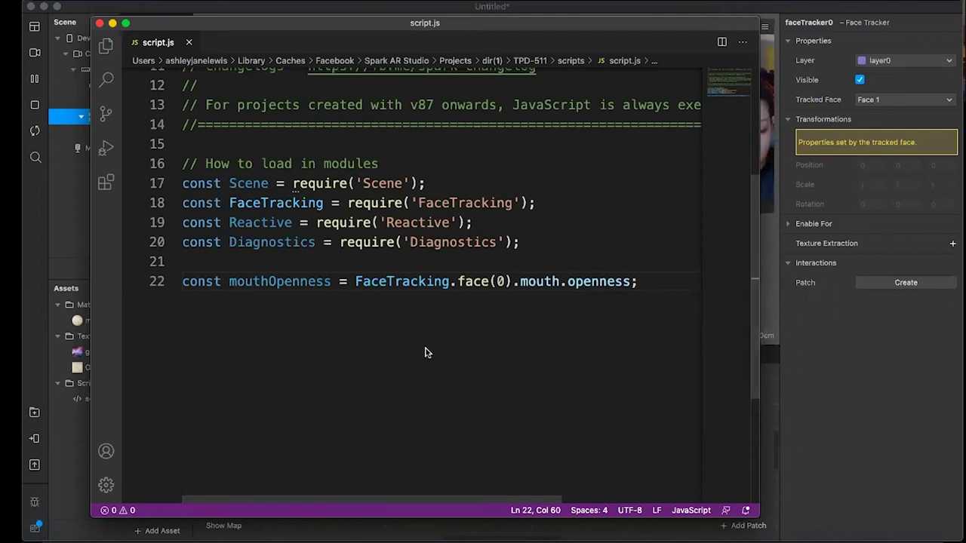
# Switch to Spark AR Studio and check the Console and the face tracker's Tracked Face options, leaving Face 1 selected
pyautogui.press('super+Tab')
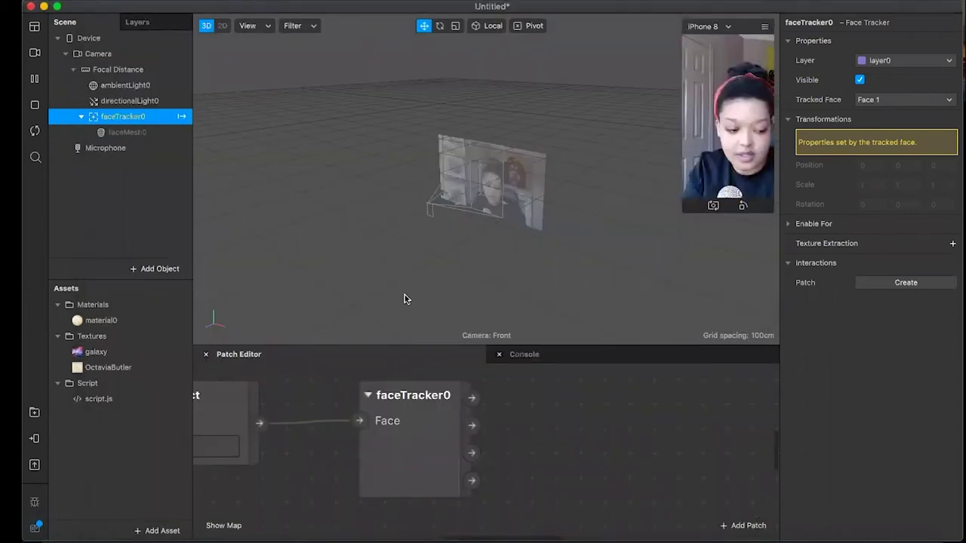
pyautogui.click(558, 354)
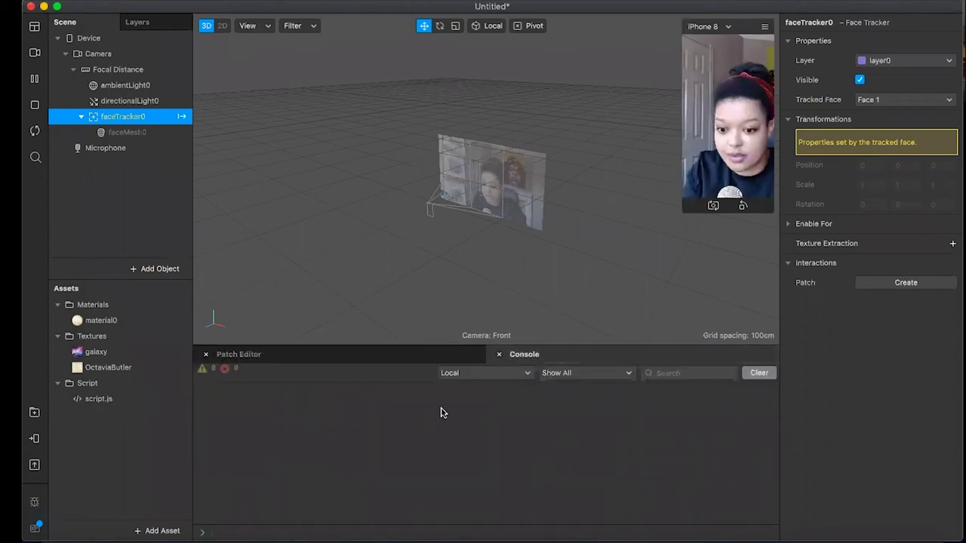
pyautogui.click(924, 99)
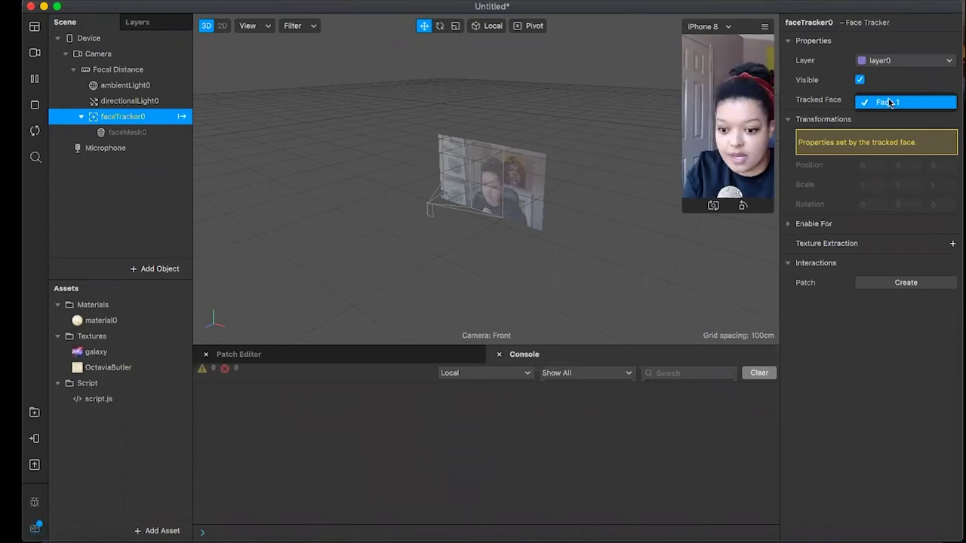
pyautogui.click(457, 443)
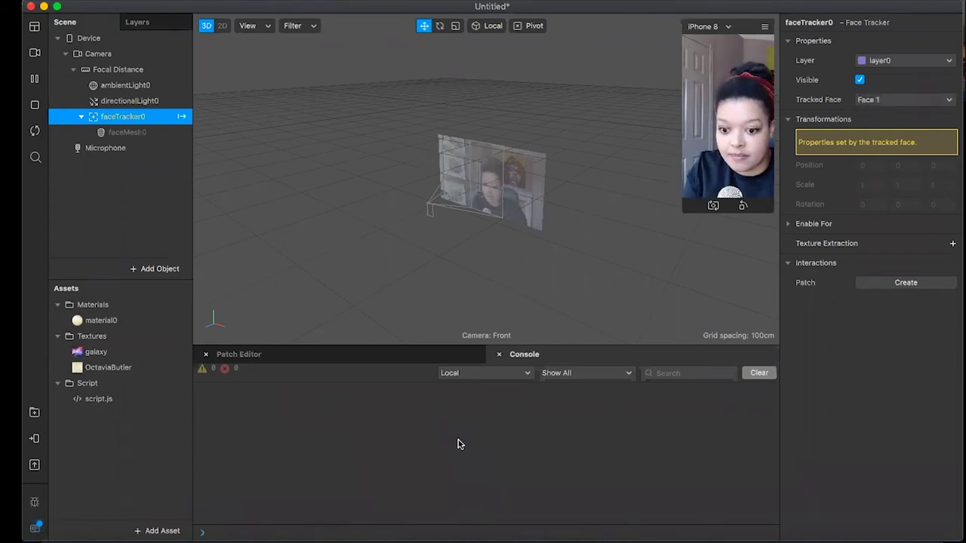
pyautogui.click(366, 358)
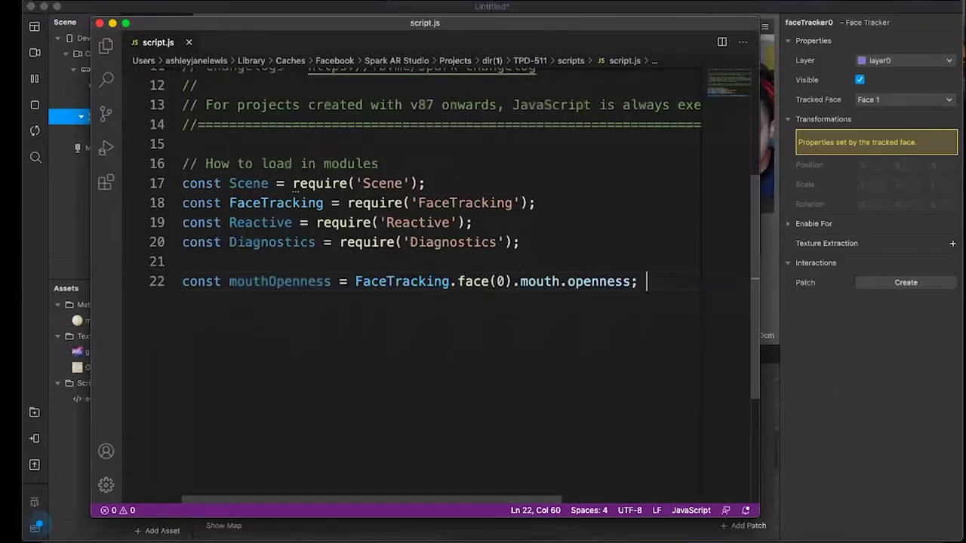
# Add a Diagnostics.watch() call on line 24 of script.js, separated by a blank line from the mouthOpenness declaration
pyautogui.press('Return')
pyautogui.press('Return')
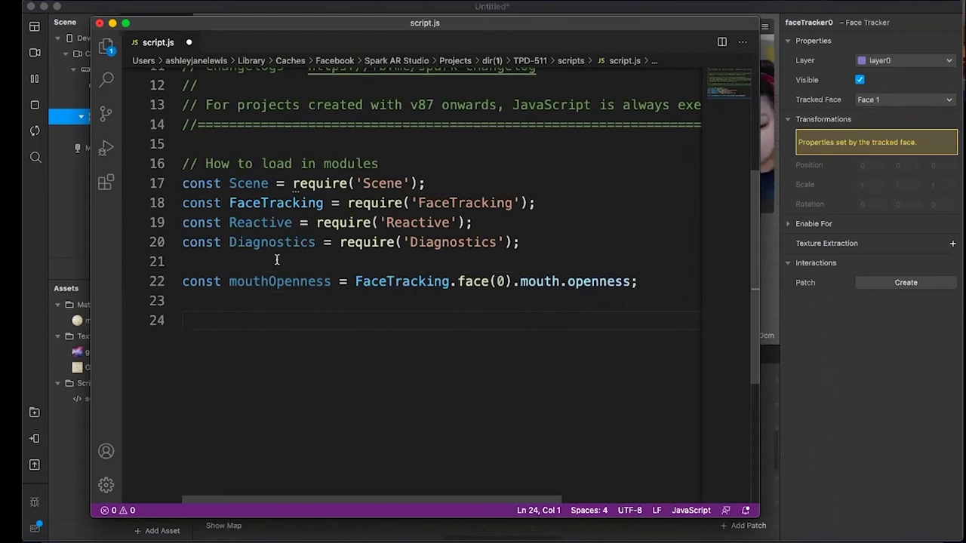
pyautogui.write('Diagnonstics')
pyautogui.press('BackSpace')
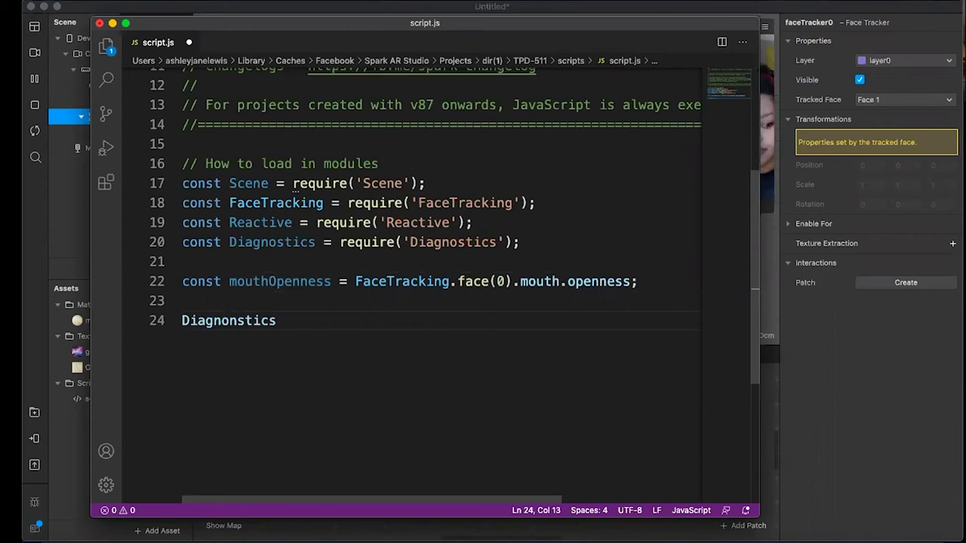
pyautogui.write('.')
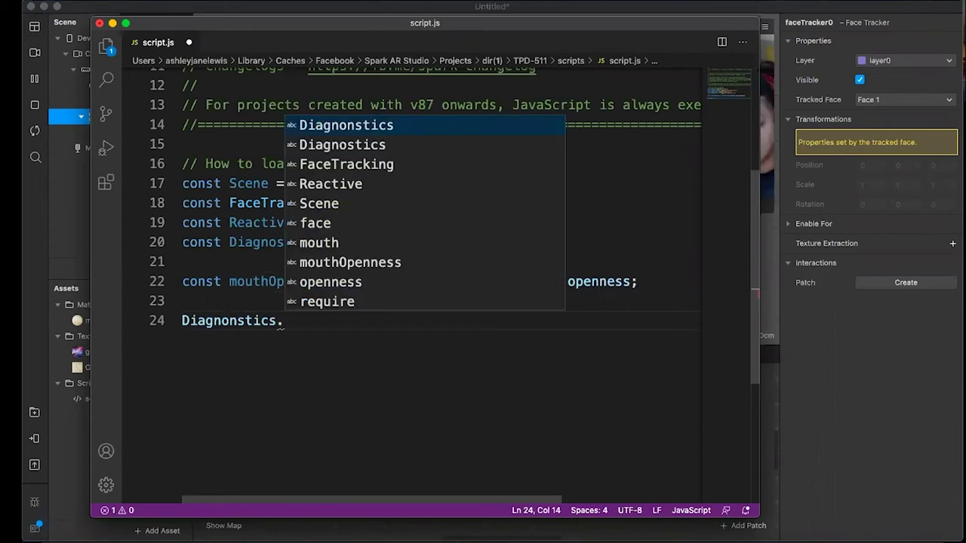
pyautogui.click(236, 320)
pyautogui.press('BackSpace')
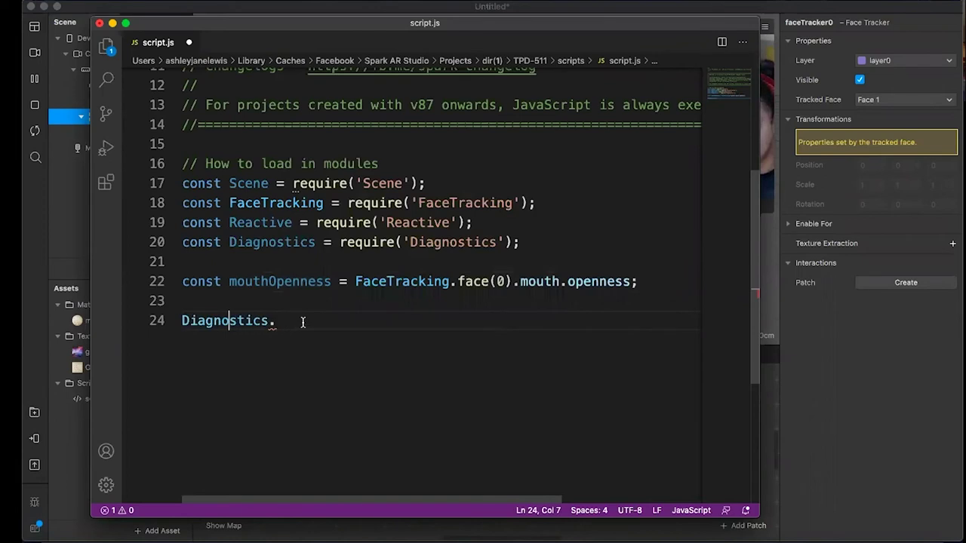
pyautogui.click(303, 322)
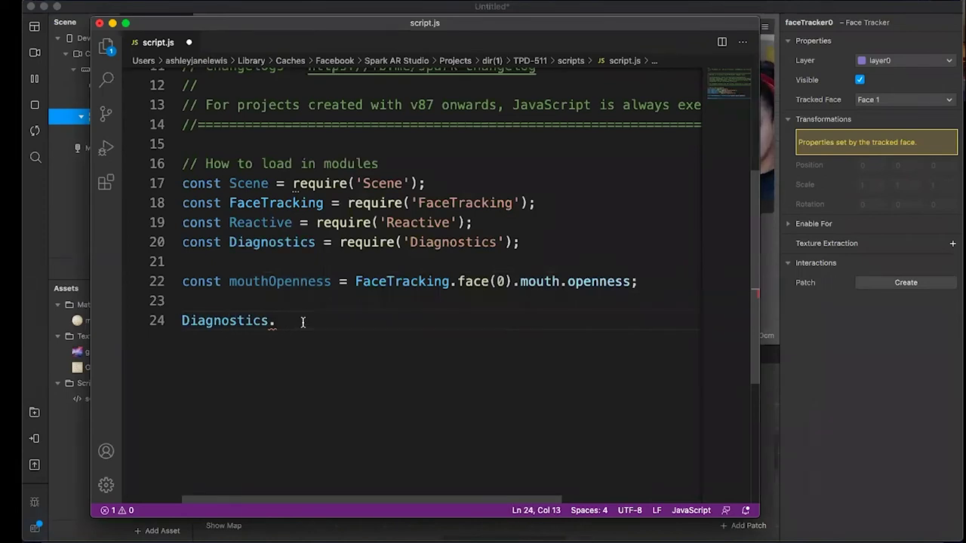
pyautogui.write('wat')
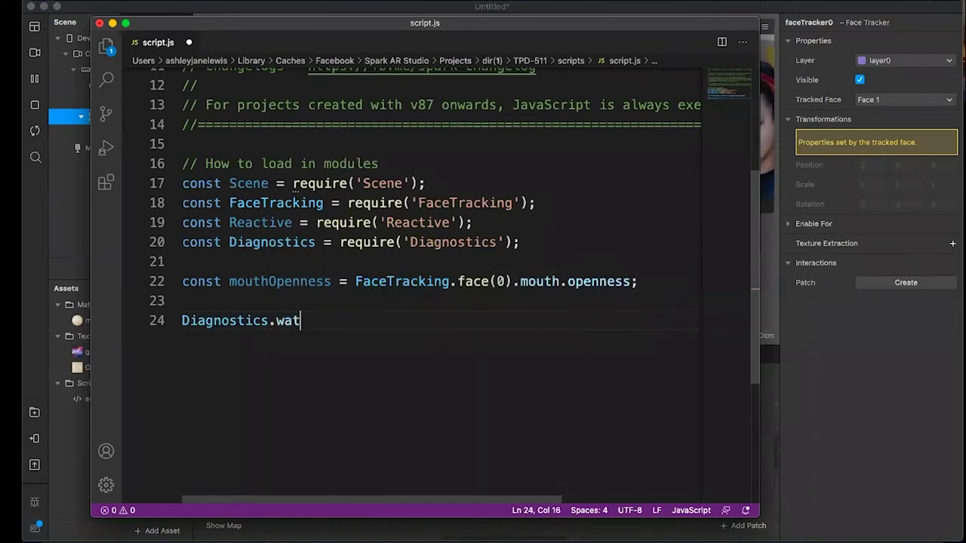
pyautogui.write('ch(')
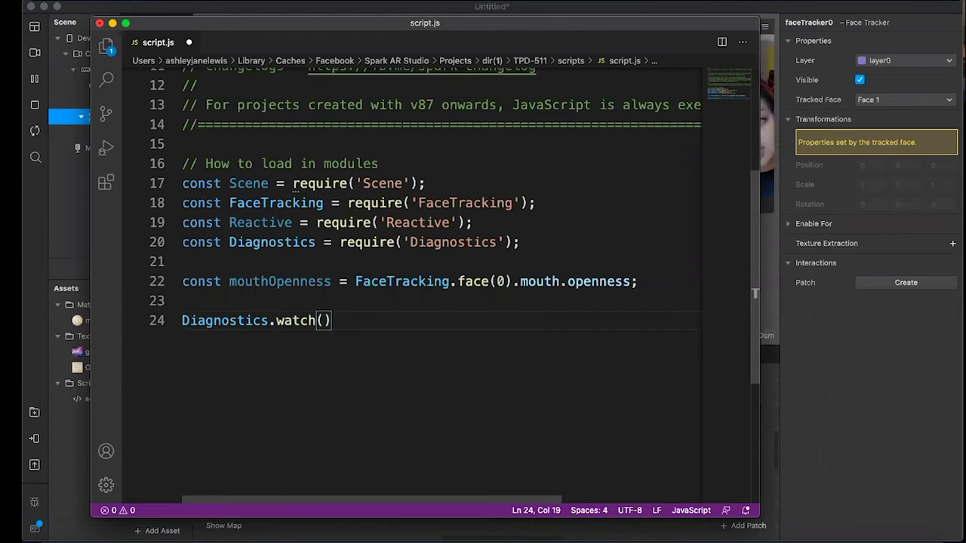
# End the Diagnostics.watch() statement with a semicolon, place the cursor between its parentheses, and save script.js
pyautogui.moveTo(299, 28); pyautogui.dragTo(320, 28)
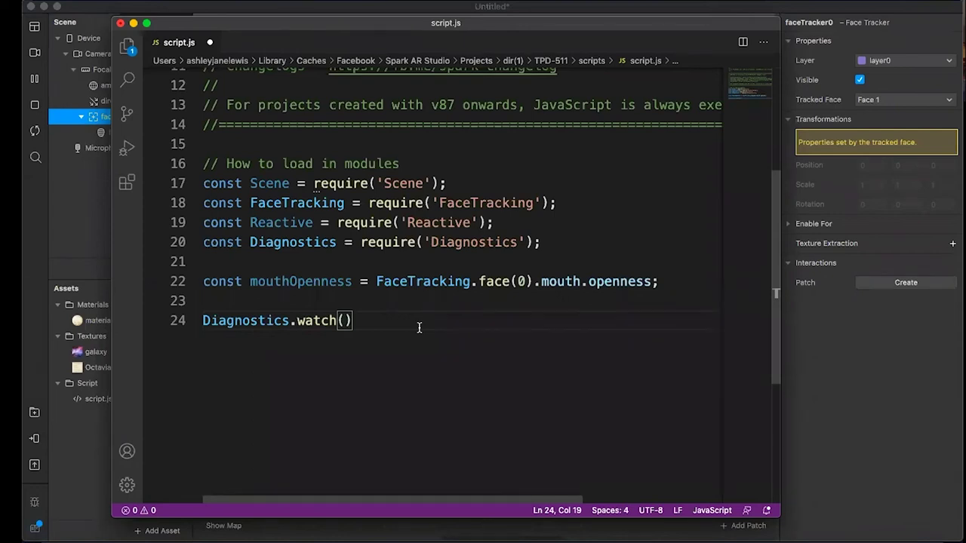
pyautogui.write("'")
pyautogui.press('BackSpace')
pyautogui.write(');')
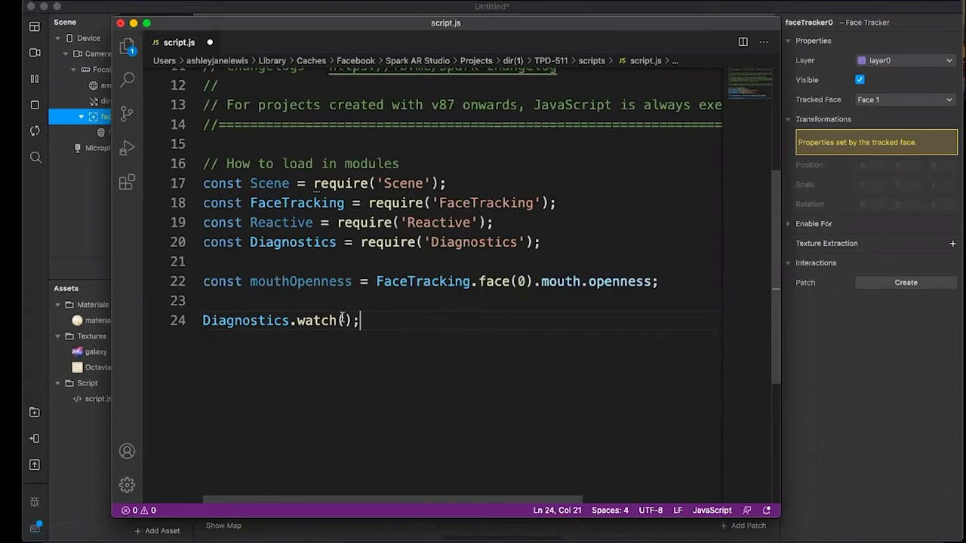
pyautogui.press('Left')
pyautogui.press('Left')
pyautogui.press('super+s')
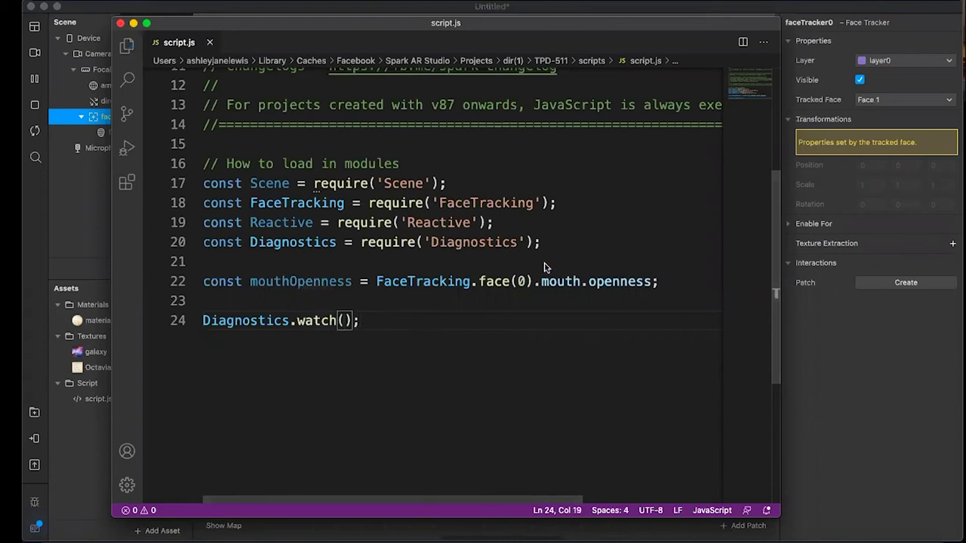
# Switch to Spark AR Studio and view the Console for output from the saved script
pyautogui.press('super+Tab')
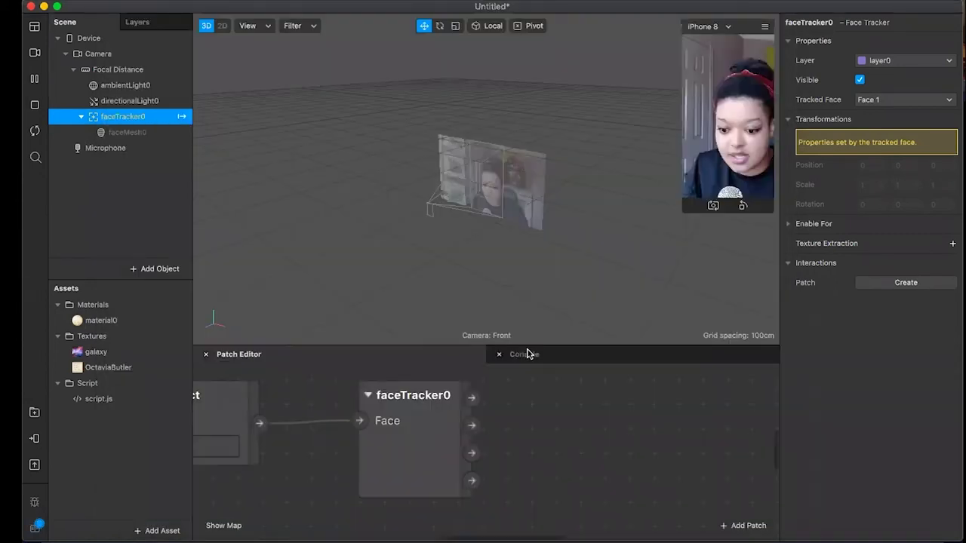
pyautogui.click(524, 354)
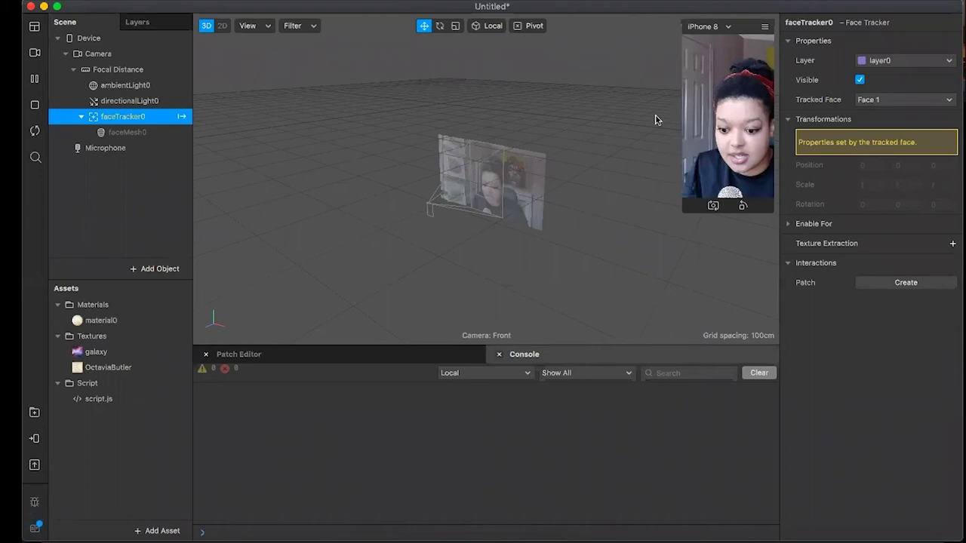
# Switch to Visual Studio Code and enter the label "Mouth Openness: " as the first argument of Diagnostics.watch() on line 24
pyautogui.hotkey('ctrl', 'Up')
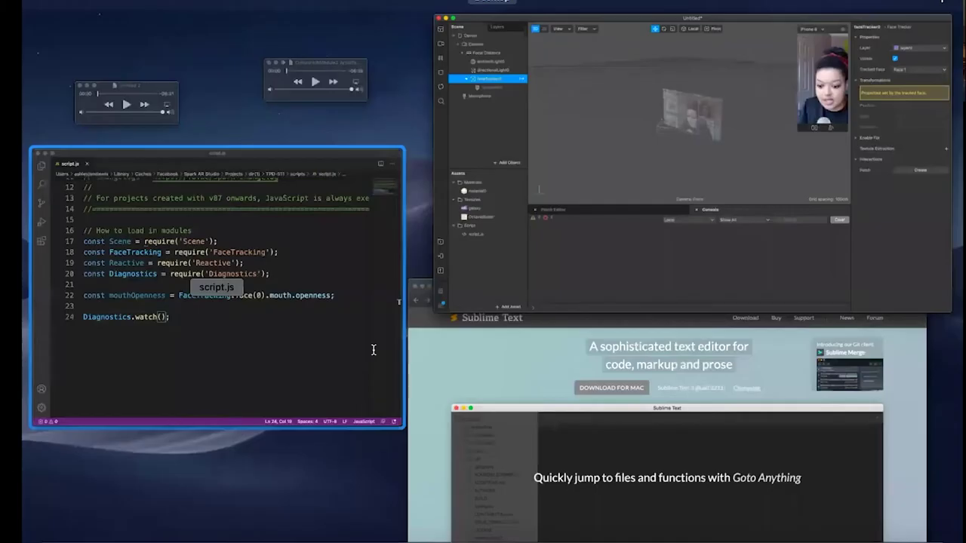
pyautogui.click(371, 345)
pyautogui.write('"')
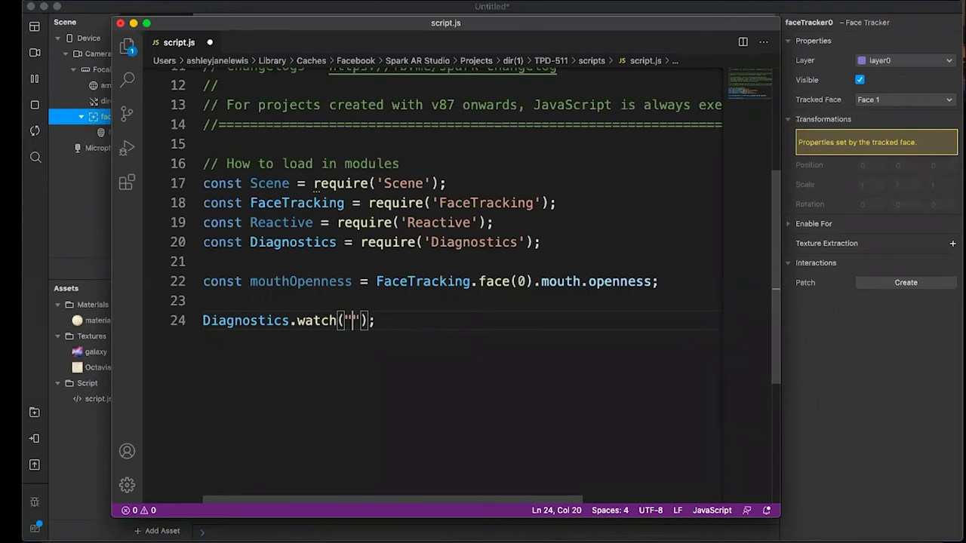
pyautogui.write('M')
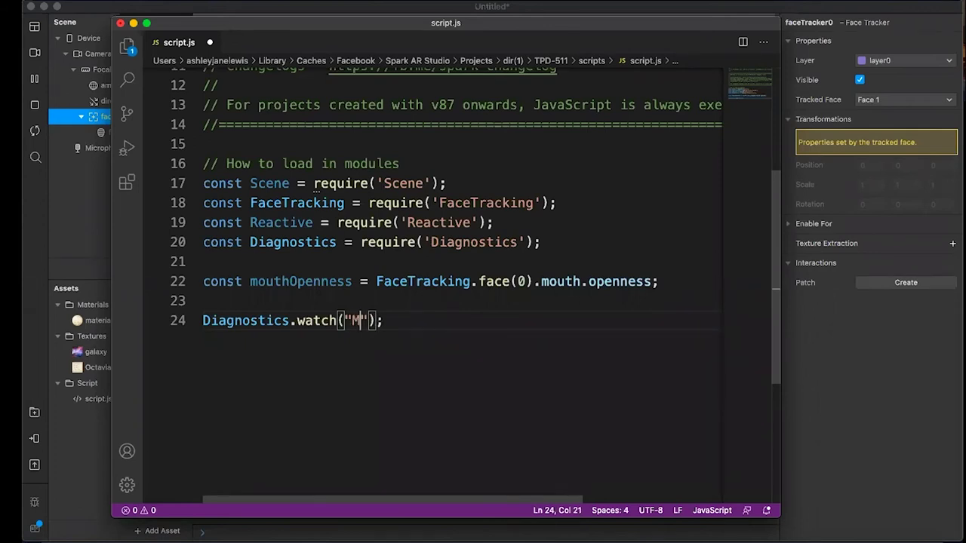
pyautogui.write('outh Openness')
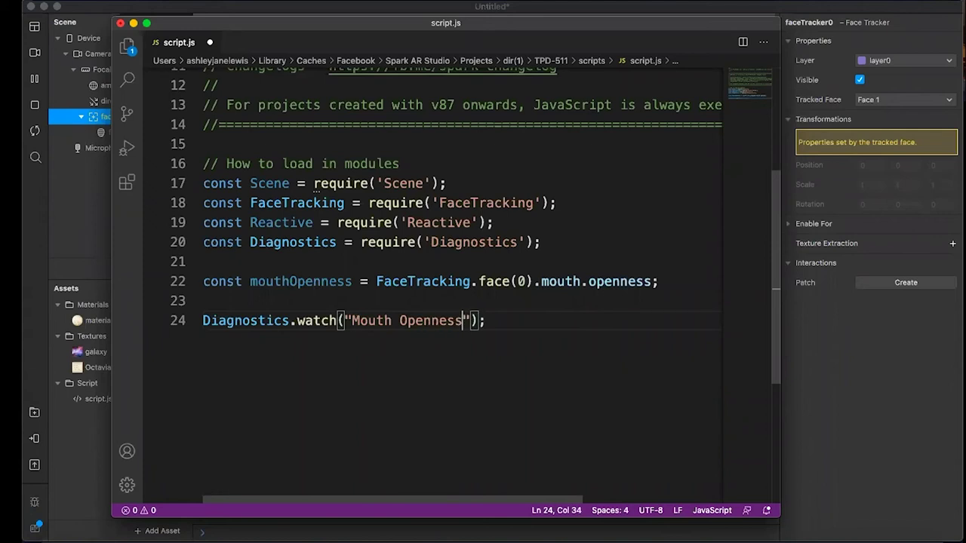
pyautogui.write(':')
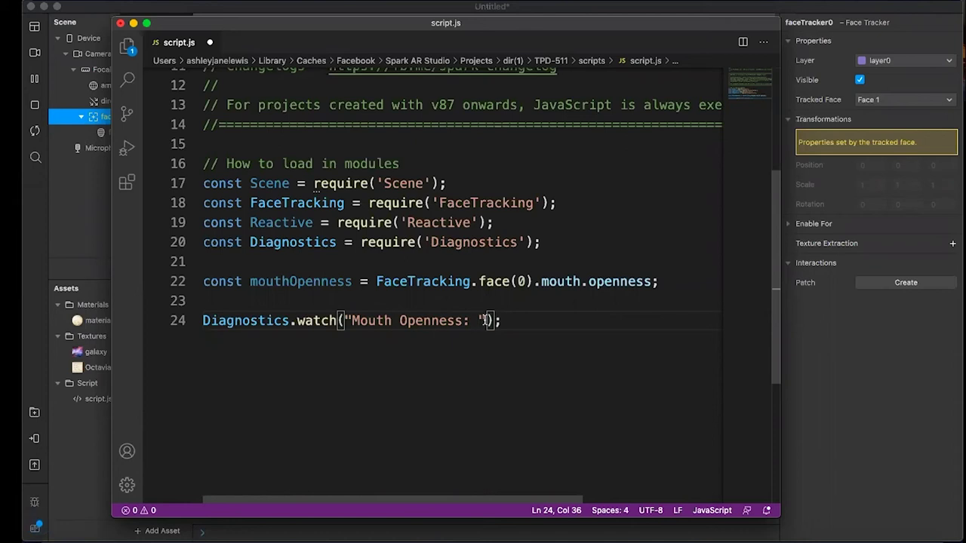
# Add mouthOpenness as the second argument of Diagnostics.watch(), separated by a comma after the closing quote, and save script.js
pyautogui.press('Right')
pyautogui.hotkey('shift', 'Left')
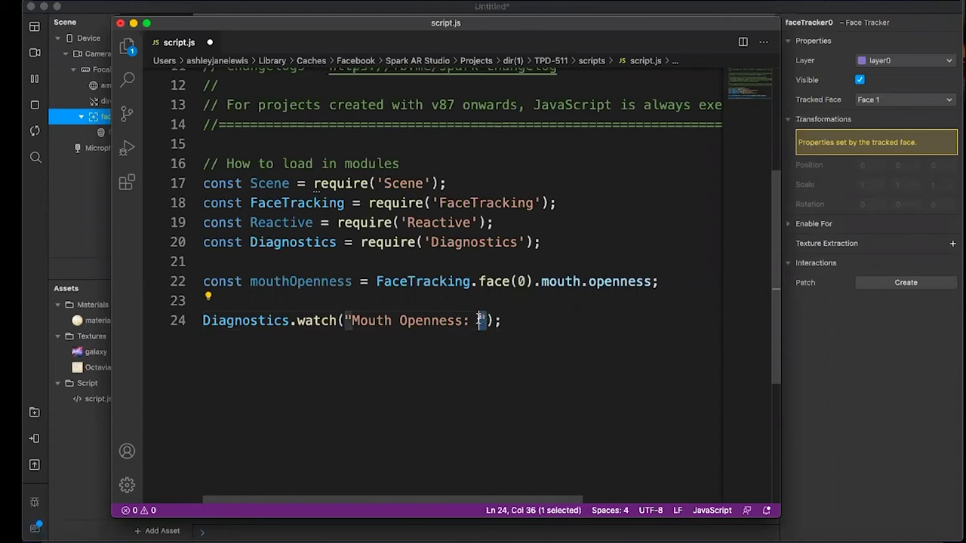
pyautogui.doubleClick(520, 242)
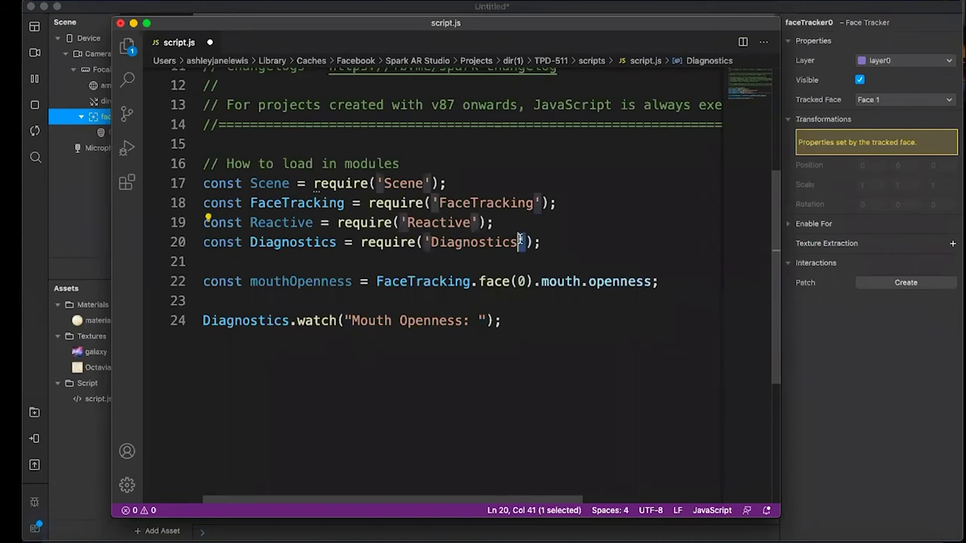
pyautogui.doubleClick(348, 320)
pyautogui.click(486, 319)
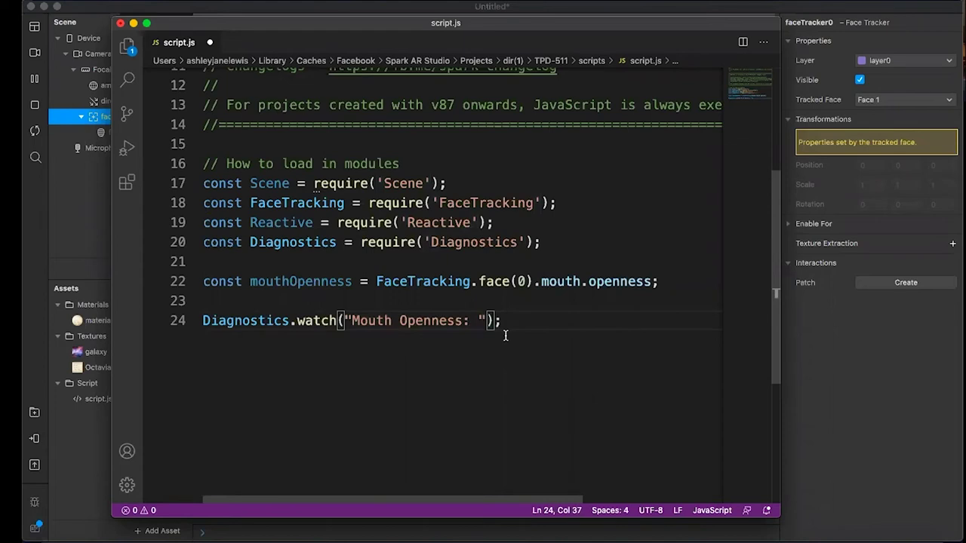
pyautogui.write(', ')
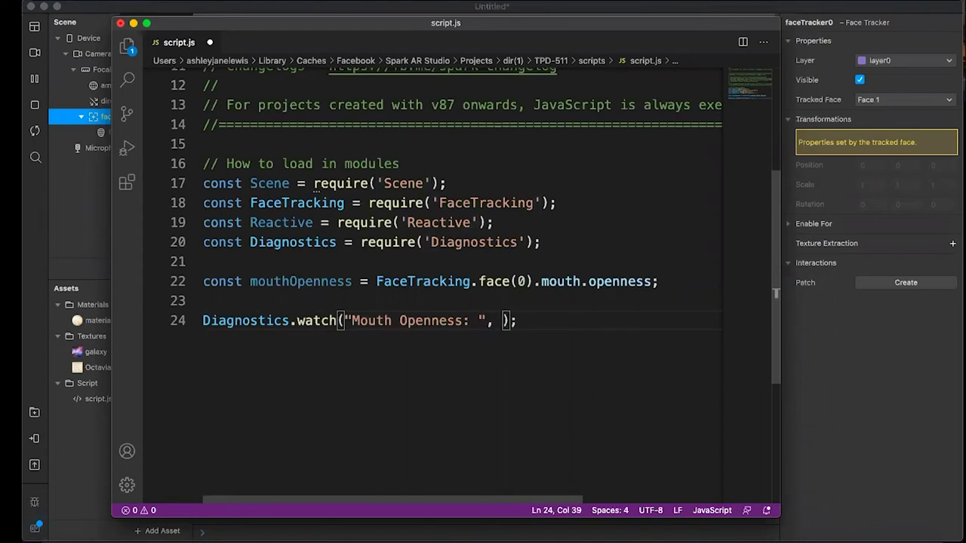
pyautogui.write('mouthOp')
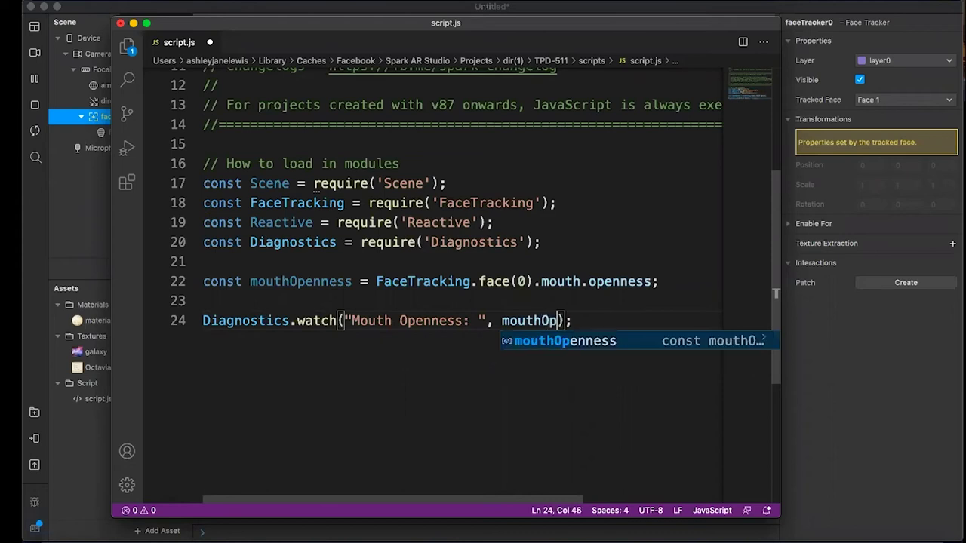
pyautogui.write('enness')
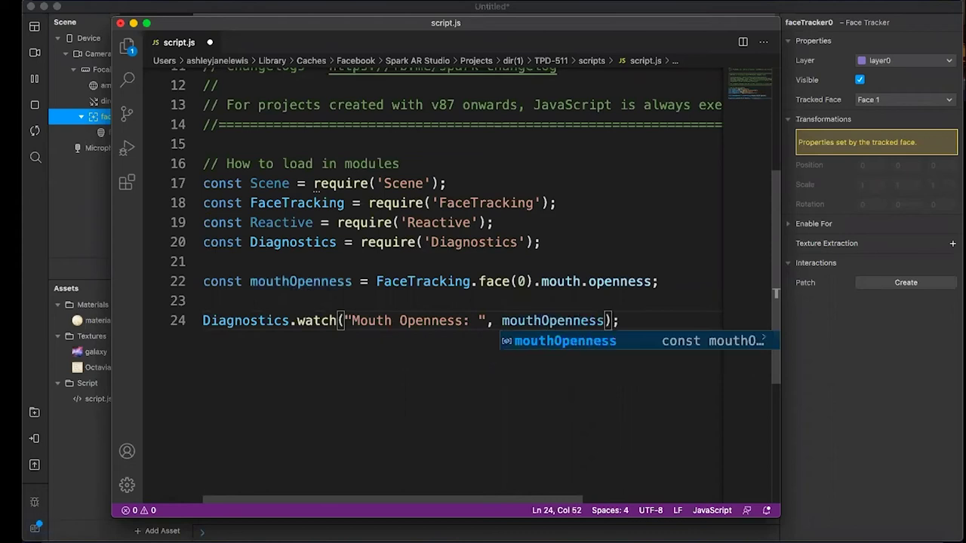
pyautogui.click(204, 301)
pyautogui.press('super+s')
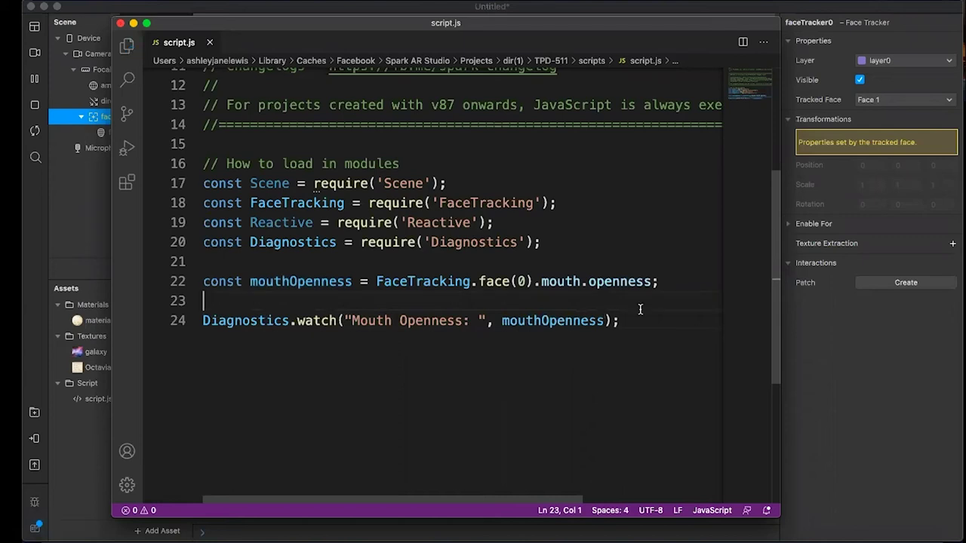
# Check the Console in Spark AR Studio, return to Visual Studio Code, and save script.js with the Scene import on line 17 commented out
pyautogui.click(835, 408)
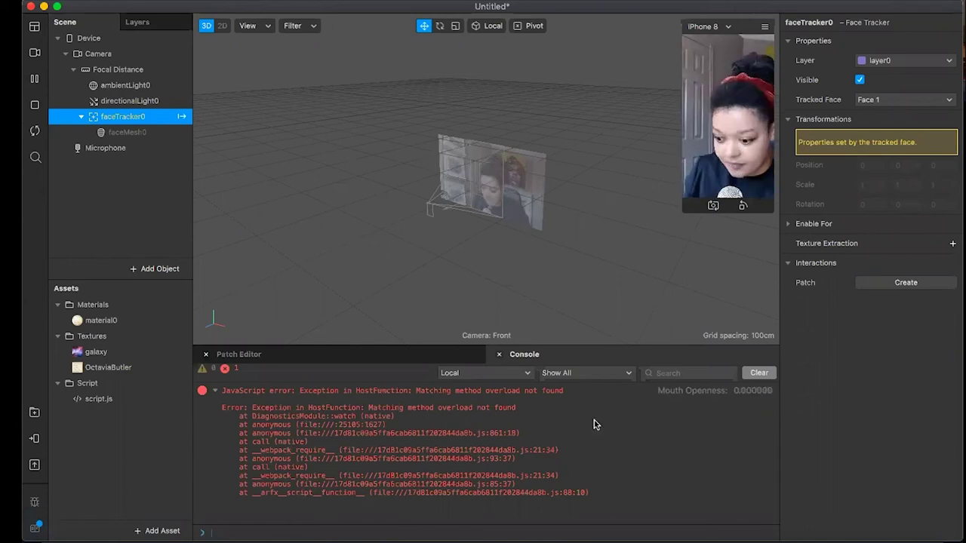
pyautogui.hotkey('ctrl', 'Up')
pyautogui.click(283, 391)
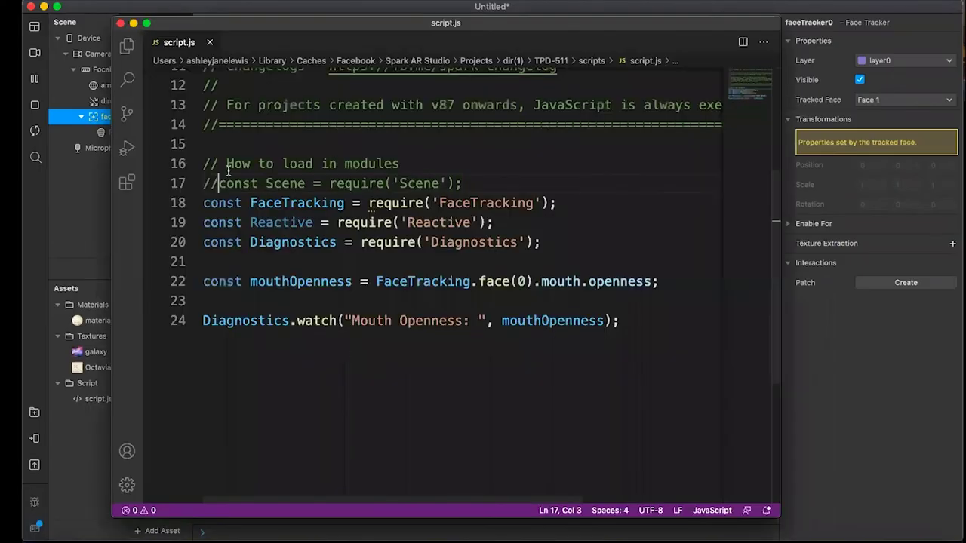
pyautogui.press('BackSpace')
pyautogui.press('BackSpace')
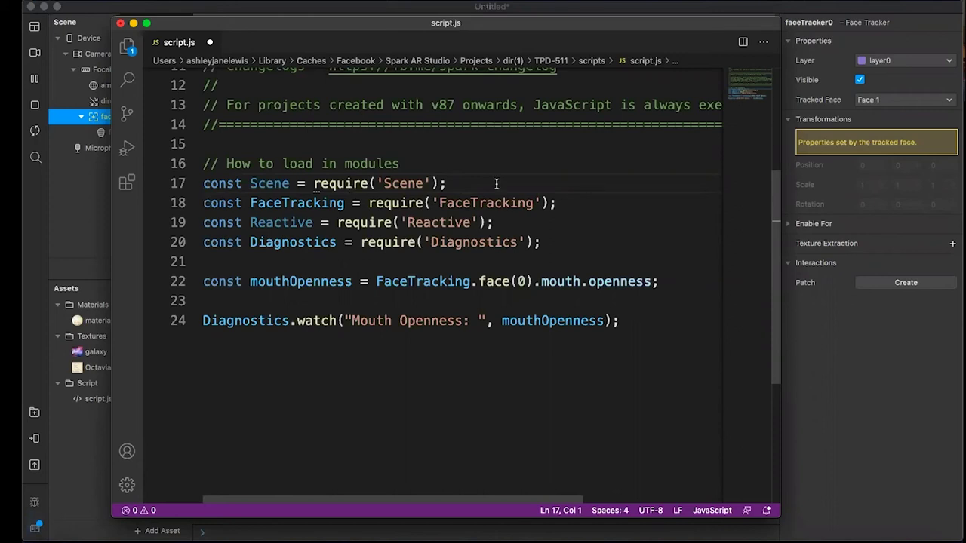
pyautogui.write('//')
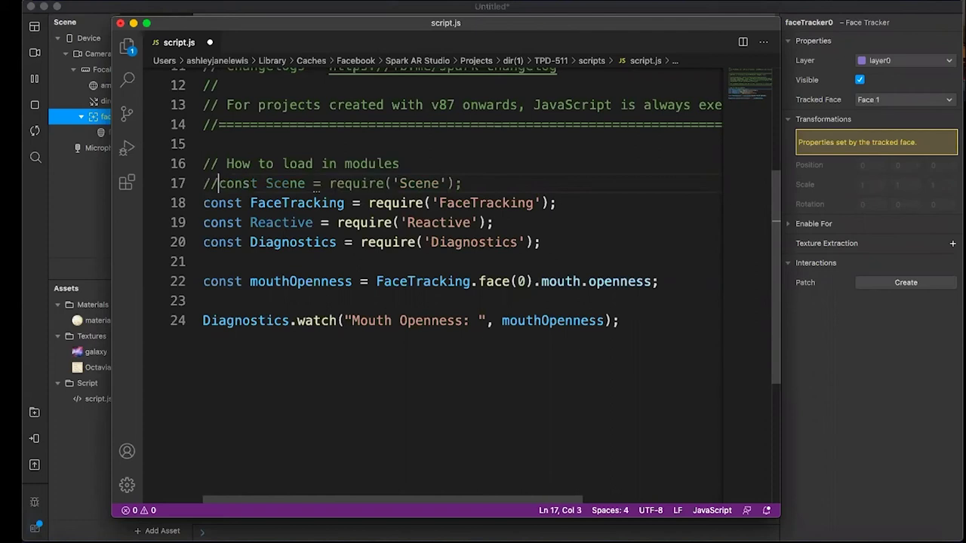
pyautogui.press('super+s')
# Switch to Spark AR Studio and watch the Mouth Openness value in the Console, comparing it with the script
pyautogui.press('super+Tab')
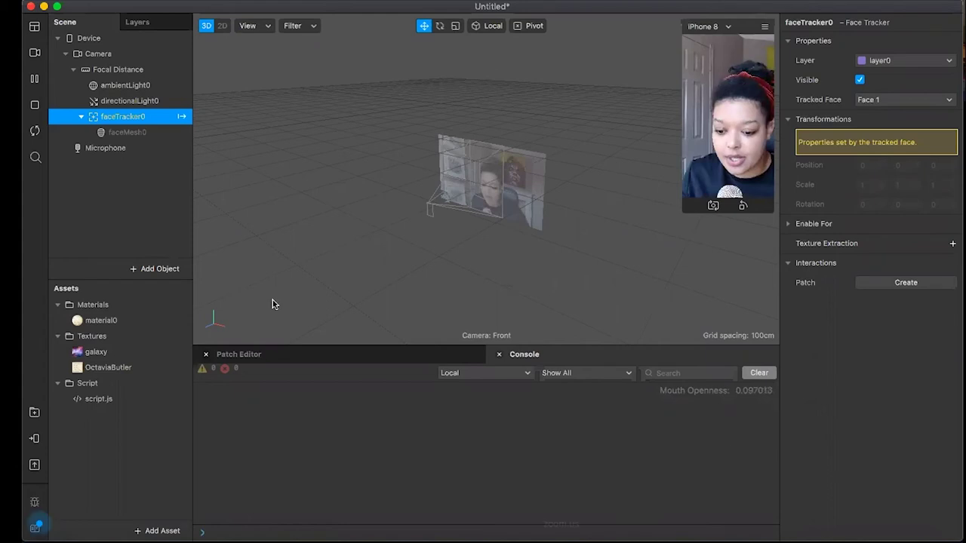
pyautogui.press('super+Tab')
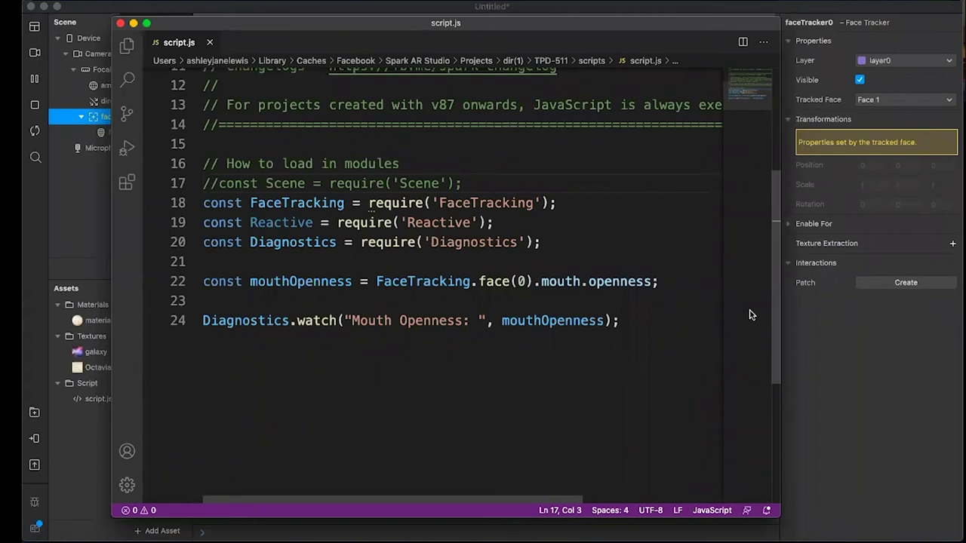
pyautogui.press('super+Tab')
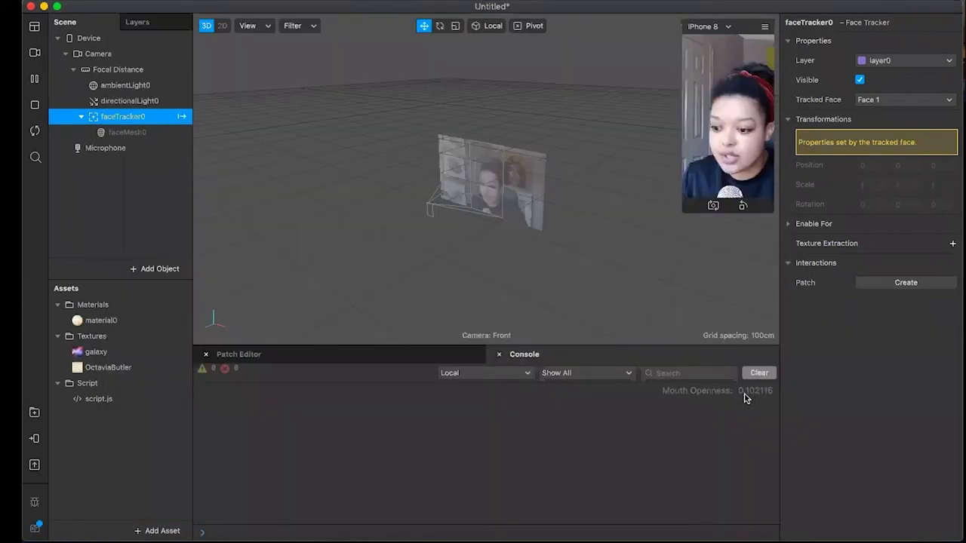
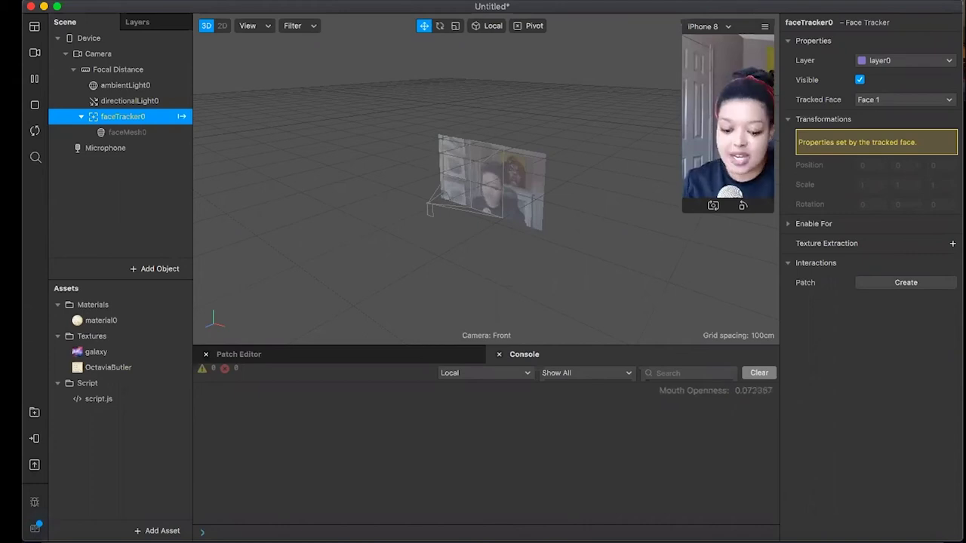
# Open the Patch Editor and arrange the Face Finder, Face Select and faceTracker0 patches close together in one row
pyautogui.click(398, 354)
pyautogui.scroll(-2, 403, 475)
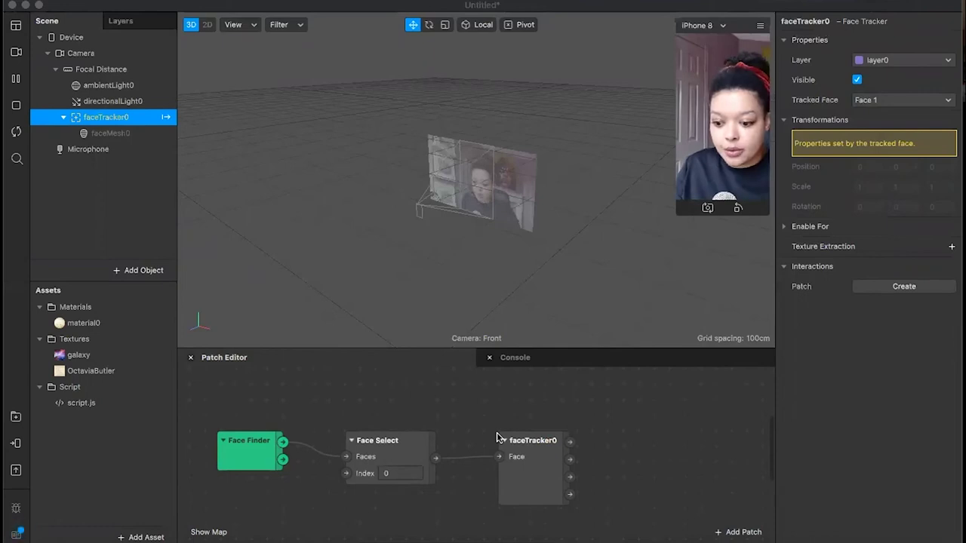
pyautogui.click(616, 383)
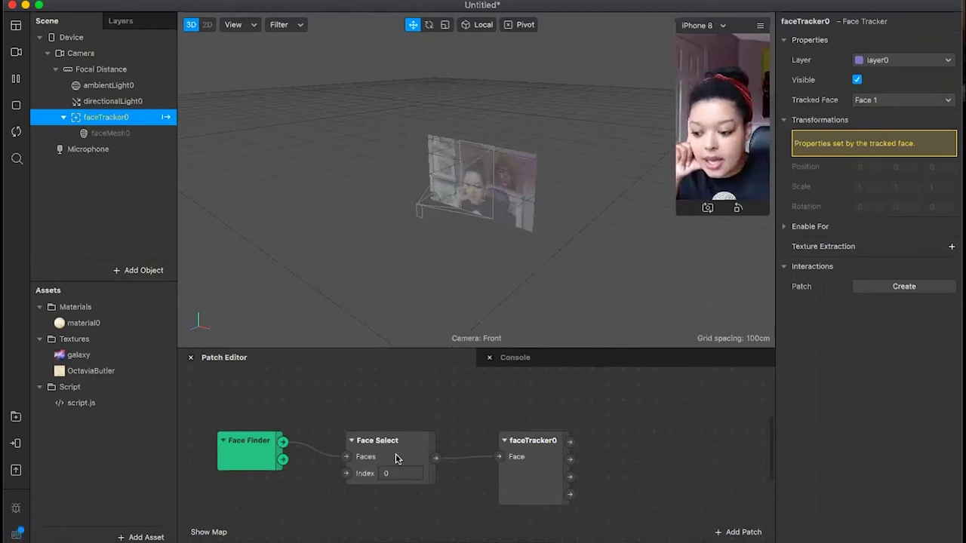
pyautogui.moveTo(221, 414); pyautogui.dragTo(212, 390)
pyautogui.moveTo(370, 441); pyautogui.dragTo(356, 422)
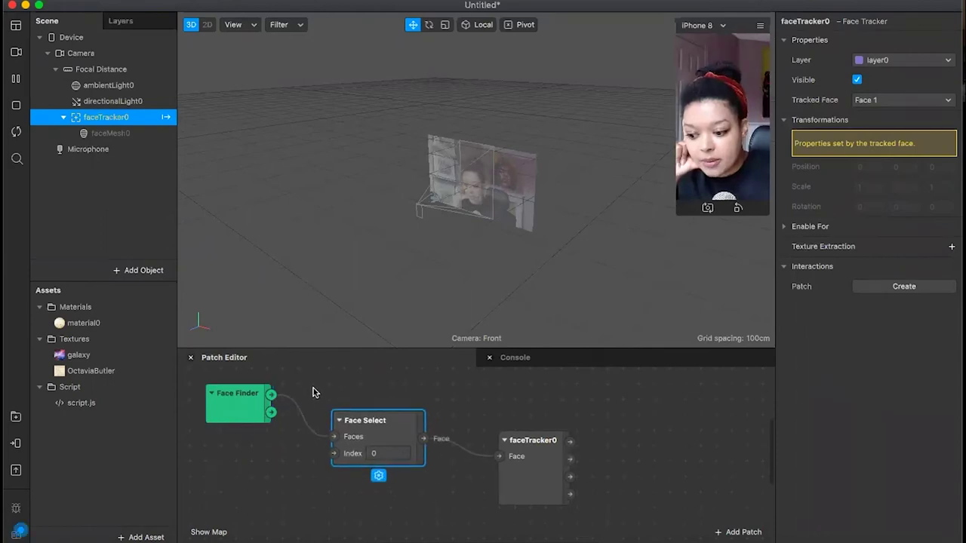
pyautogui.moveTo(334, 408); pyautogui.dragTo(347, 384)
pyautogui.moveTo(514, 446); pyautogui.dragTo(421, 396)
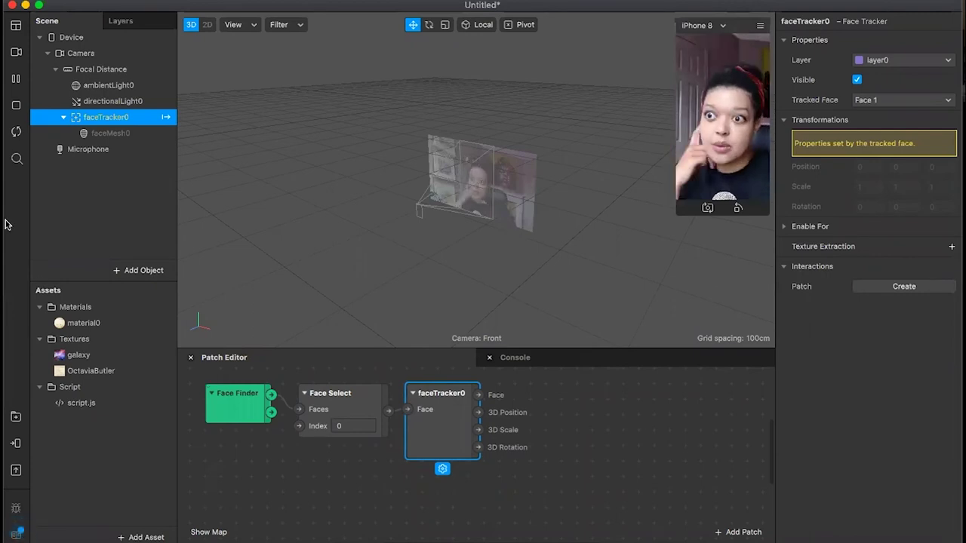
# Insert a Speaker object into the scene and move it a short distance in the negative X direction
pyautogui.click(140, 271)
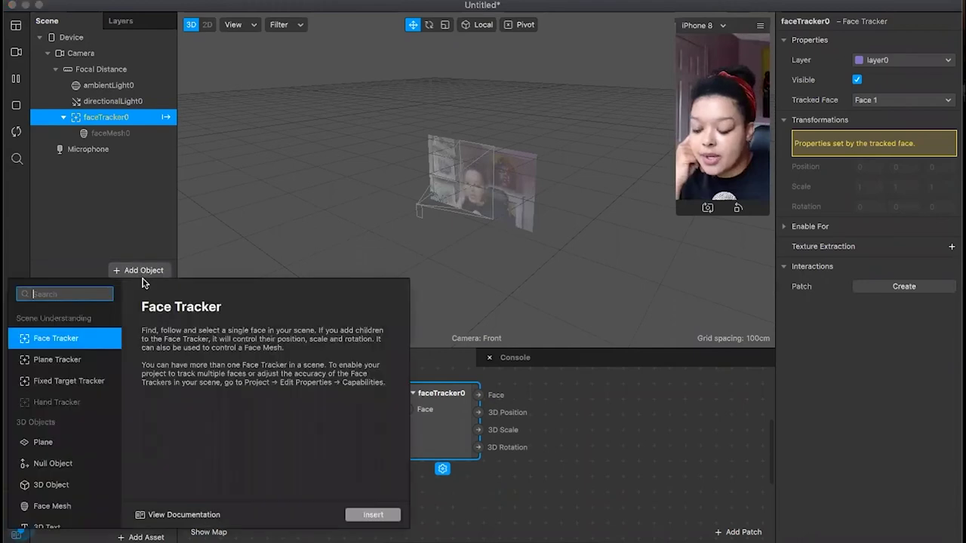
pyautogui.scroll(-5, 71, 383)
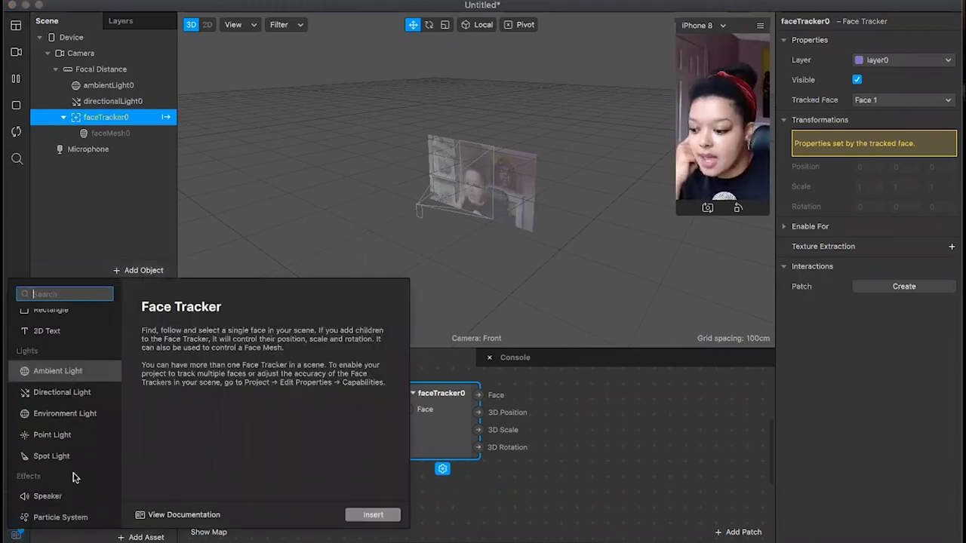
pyautogui.click(56, 498)
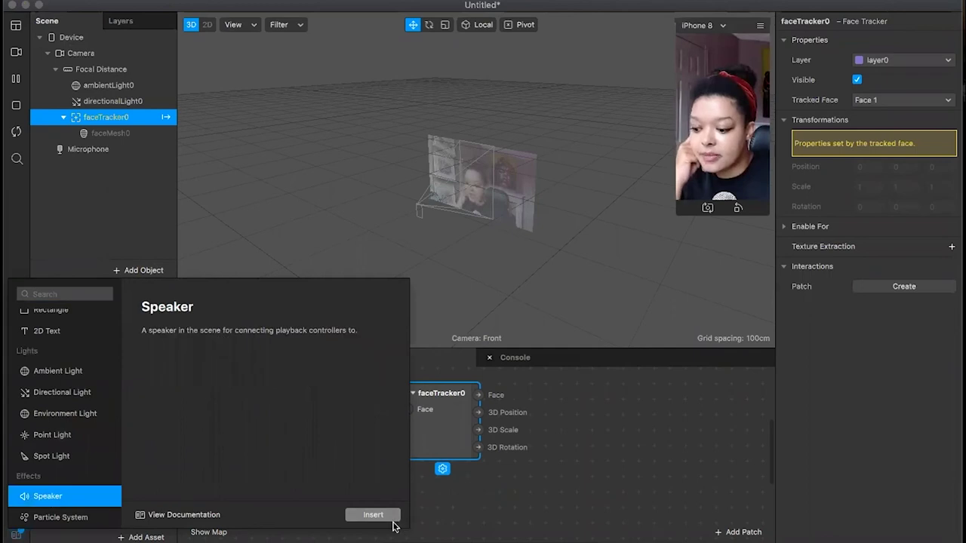
pyautogui.click(387, 516)
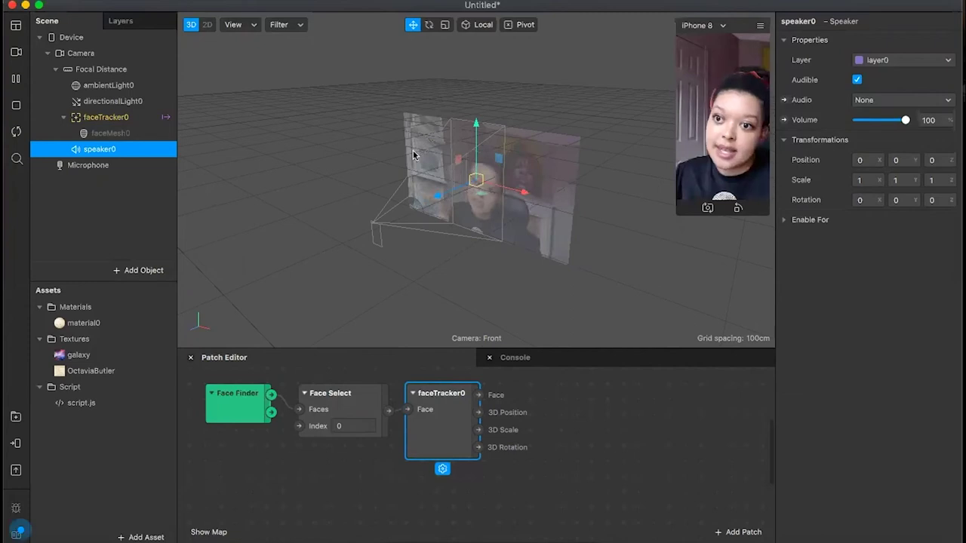
pyautogui.moveTo(398, 152); pyautogui.dragTo(507, 213)
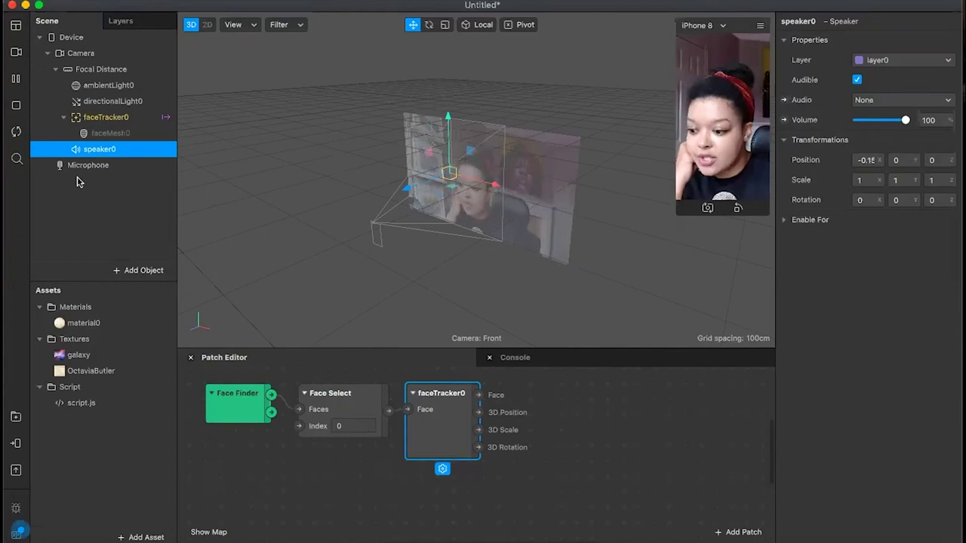
# Move speaker0 out of the Camera to the scene root, shift it further along negative X, and orbit the simulated device
pyautogui.moveTo(78, 181)
pyautogui.mouseDown()
pyautogui.moveTo(158, 177)
pyautogui.moveTo(80, 178)
pyautogui.mouseUp()
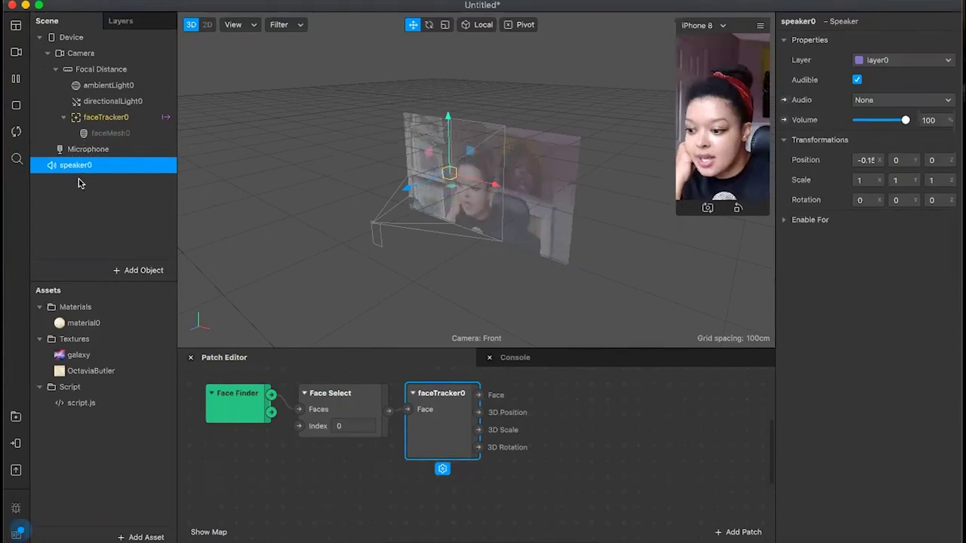
pyautogui.click(46, 54)
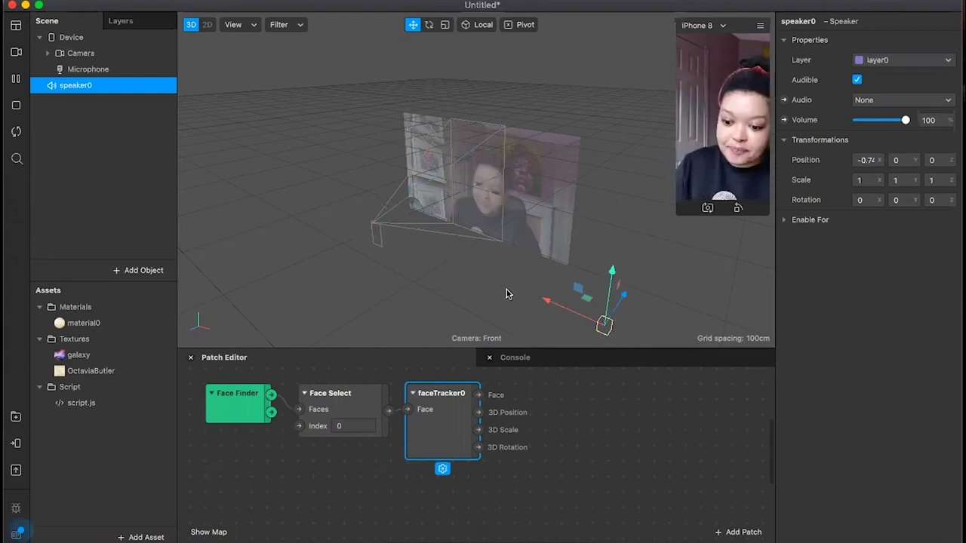
pyautogui.click(759, 25)
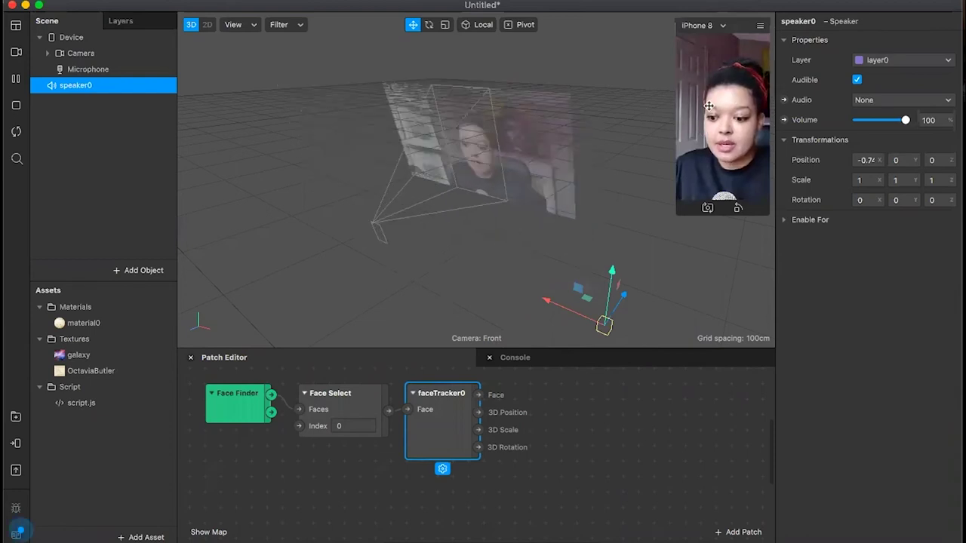
# Expand the Camera hierarchy, make speaker0 a child of faceTracker0, and check the simulator's orbit and rotation options
pyautogui.click(47, 54)
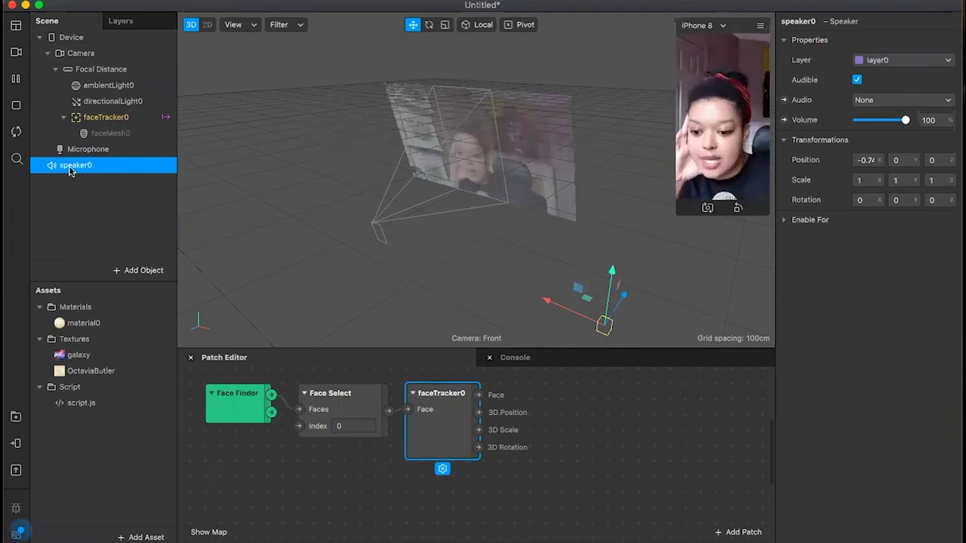
pyautogui.moveTo(70, 169); pyautogui.dragTo(97, 141)
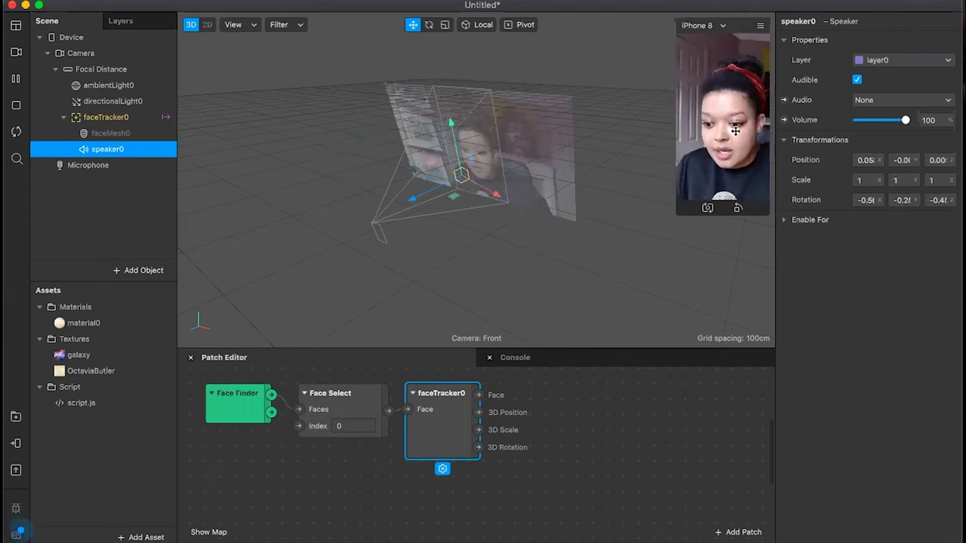
pyautogui.click(760, 27)
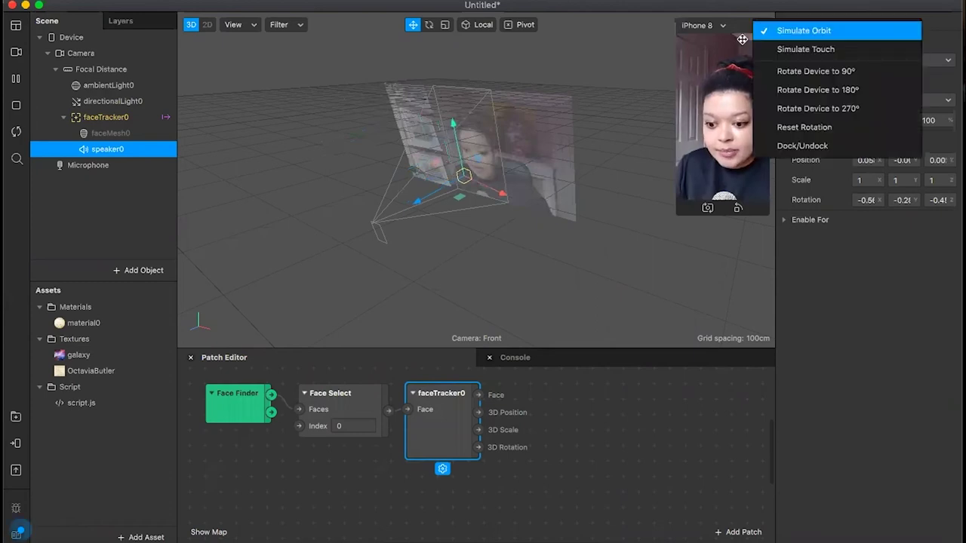
pyautogui.click(717, 123)
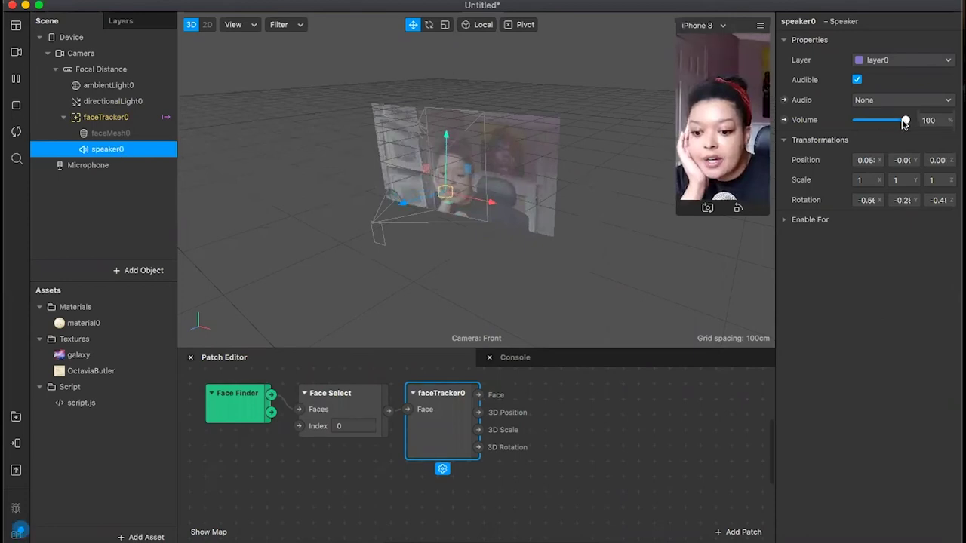
# Check the audio source options of speaker0, then add an Audio Playback Controller asset and keep its default name
pyautogui.click(946, 99)
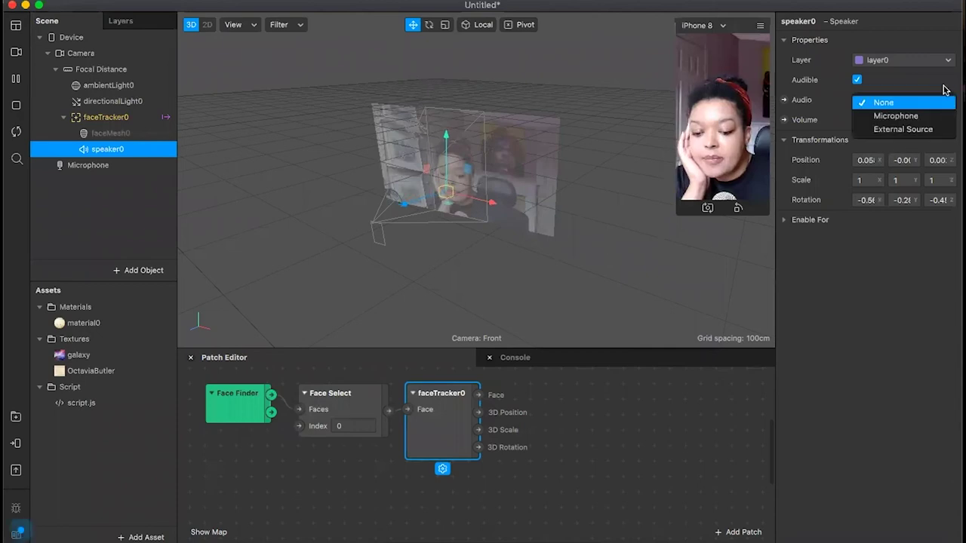
pyautogui.click(943, 89)
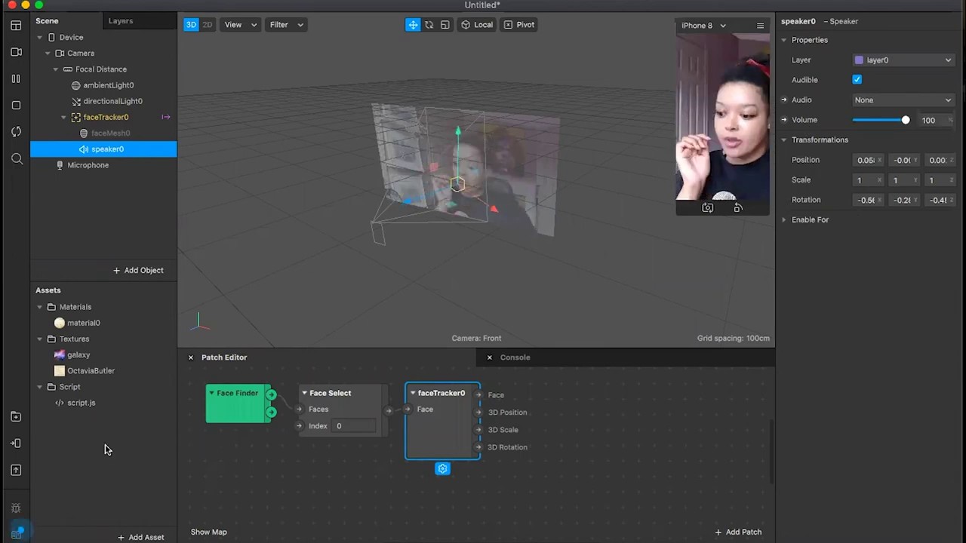
pyautogui.click(146, 537)
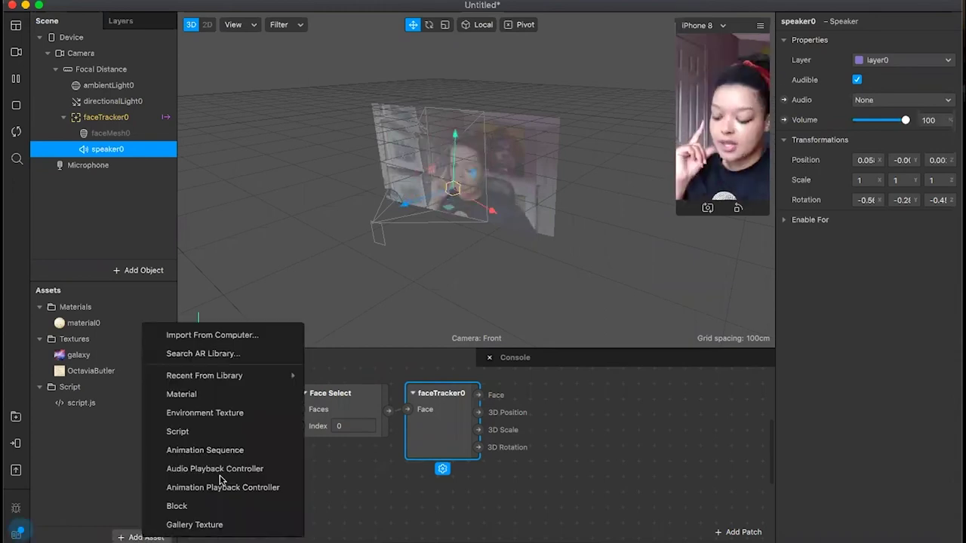
pyautogui.click(275, 472)
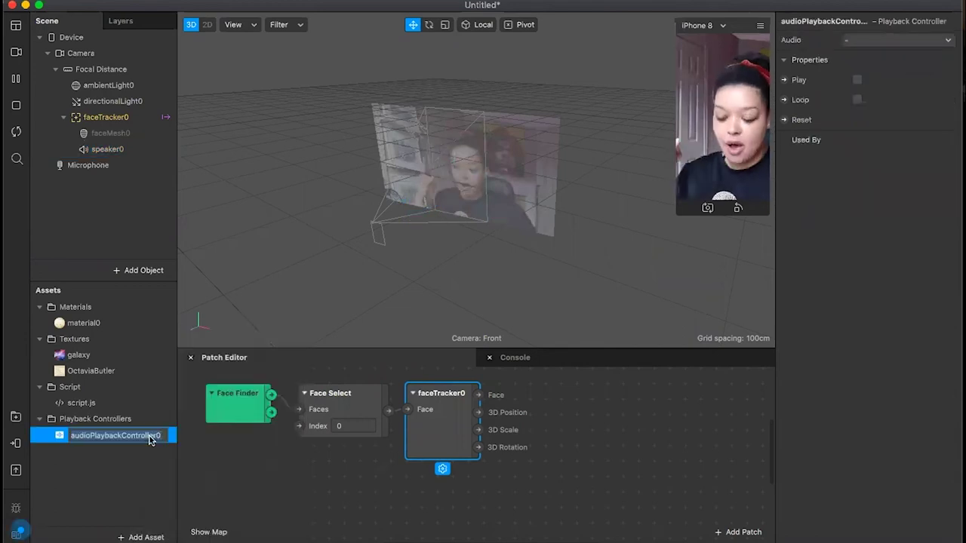
pyautogui.press('Return')
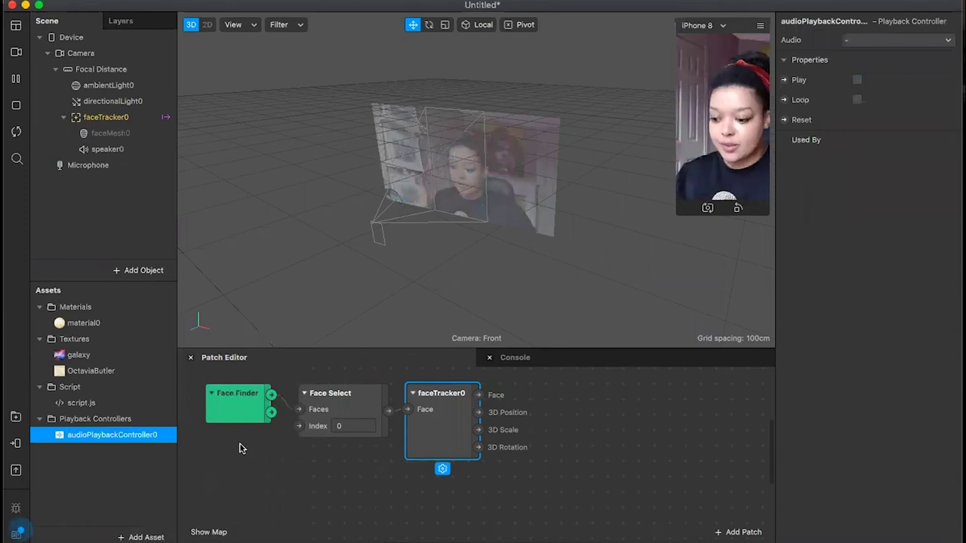
# View the audio choices available for audioPlaybackController0 without changing its source
pyautogui.click(949, 40)
pyautogui.click(836, 224)
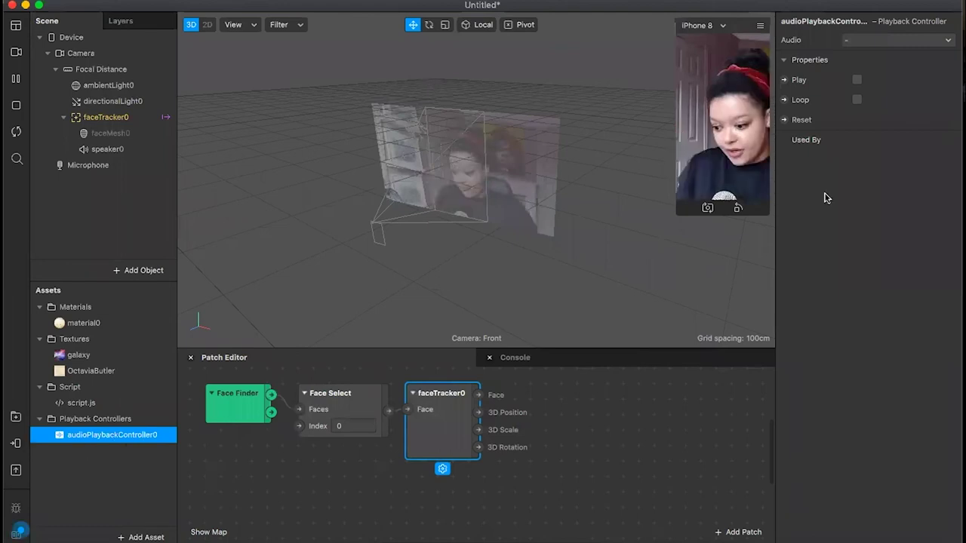
pyautogui.click(948, 43)
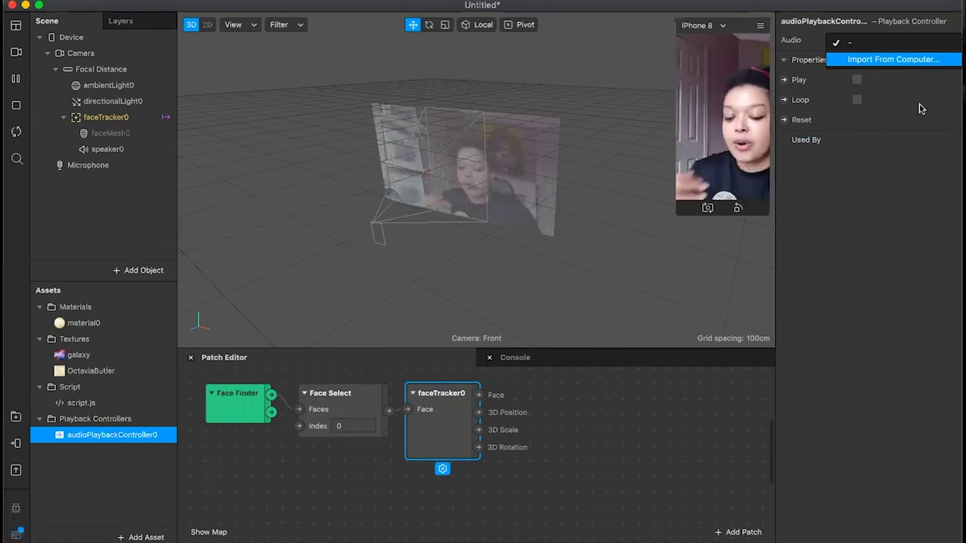
pyautogui.click(128, 534)
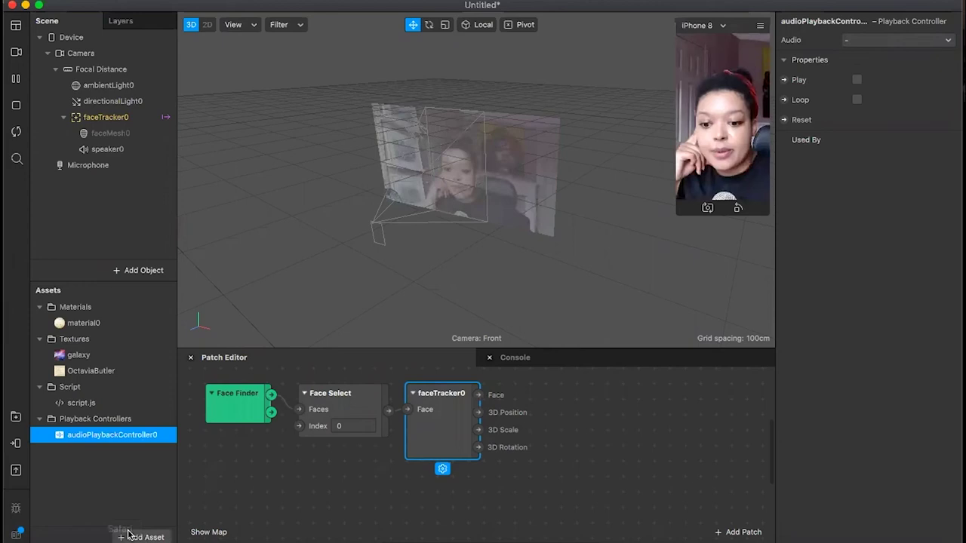
# Open the AR Library from the assets, look through Music and Sound, and open the Music collection
pyautogui.click(128, 534)
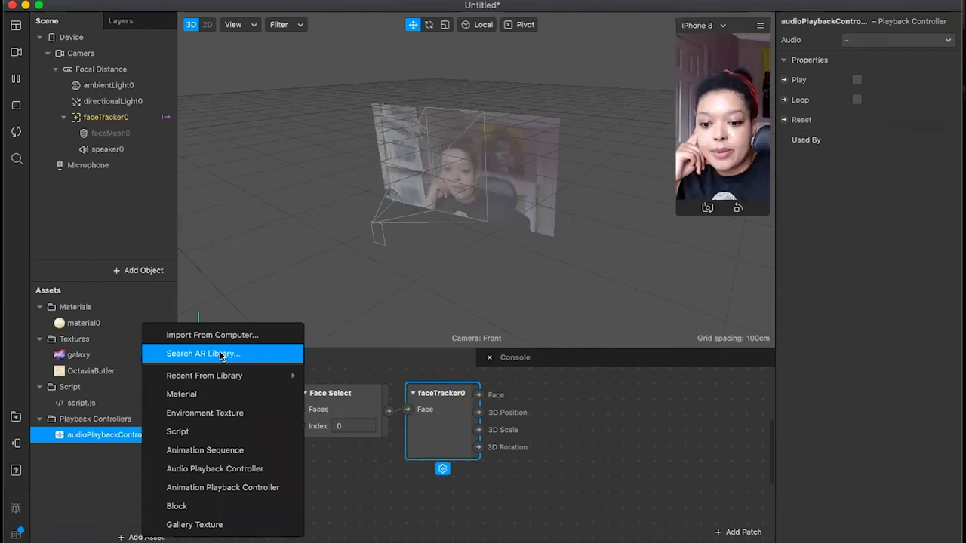
pyautogui.click(221, 354)
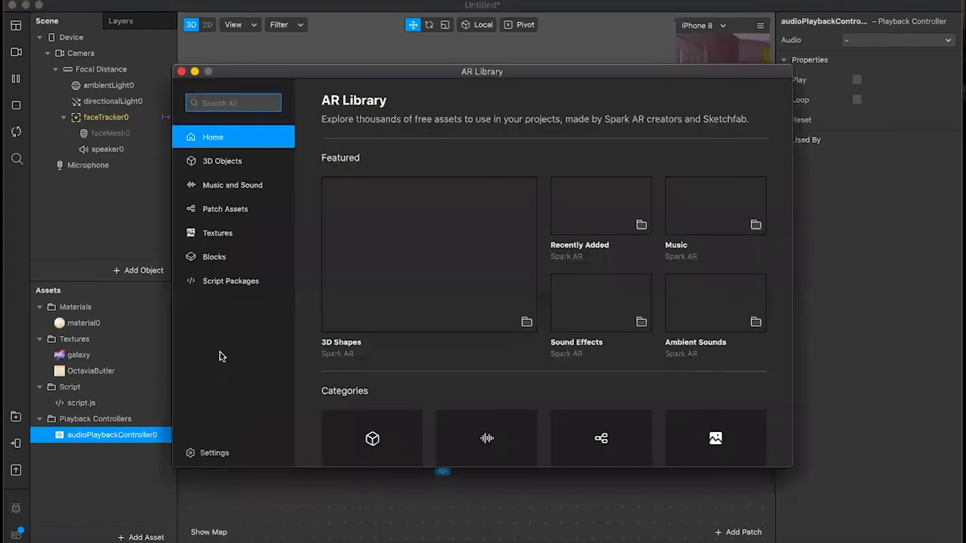
pyautogui.click(242, 185)
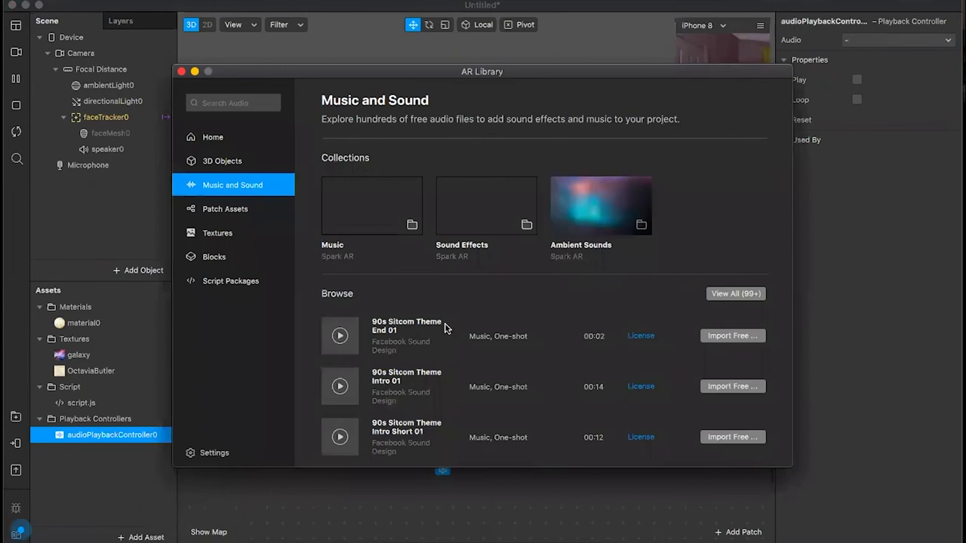
pyautogui.scroll(-3, 477, 311)
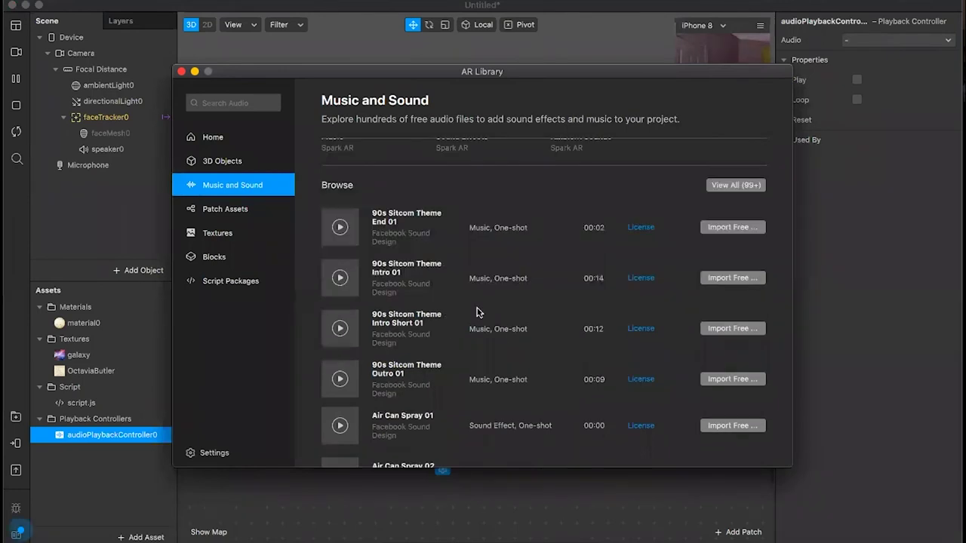
pyautogui.scroll(-5, 477, 311)
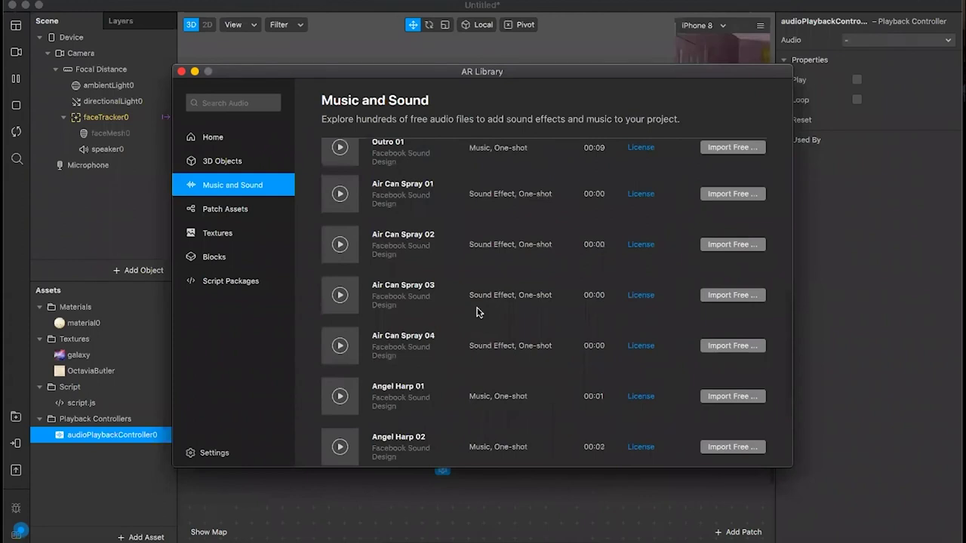
pyautogui.scroll(8, 477, 312)
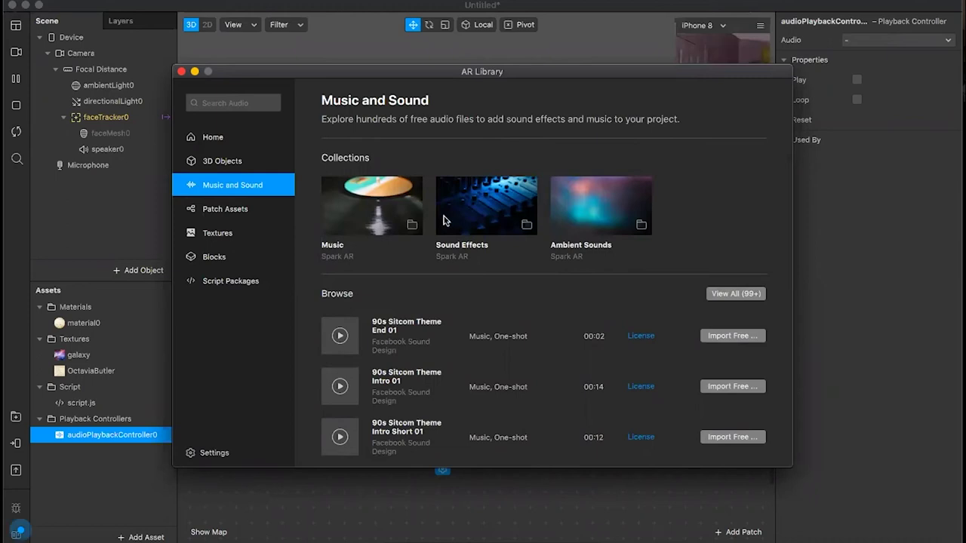
pyautogui.click(359, 225)
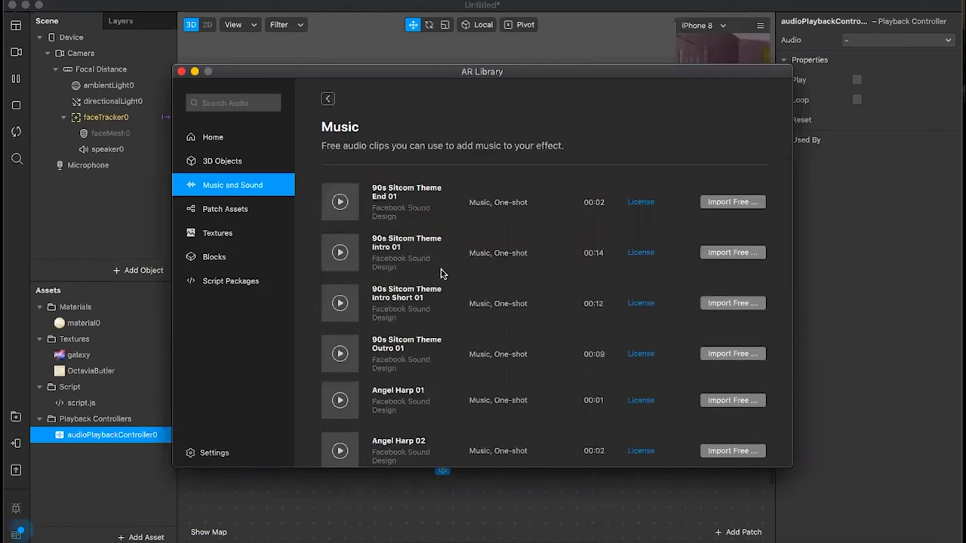
# Browse the clips in the Music collection for a suitable sound and preview Classic Choir 10
pyautogui.scroll(-5, 442, 272)
pyautogui.scroll(-2, 438, 286)
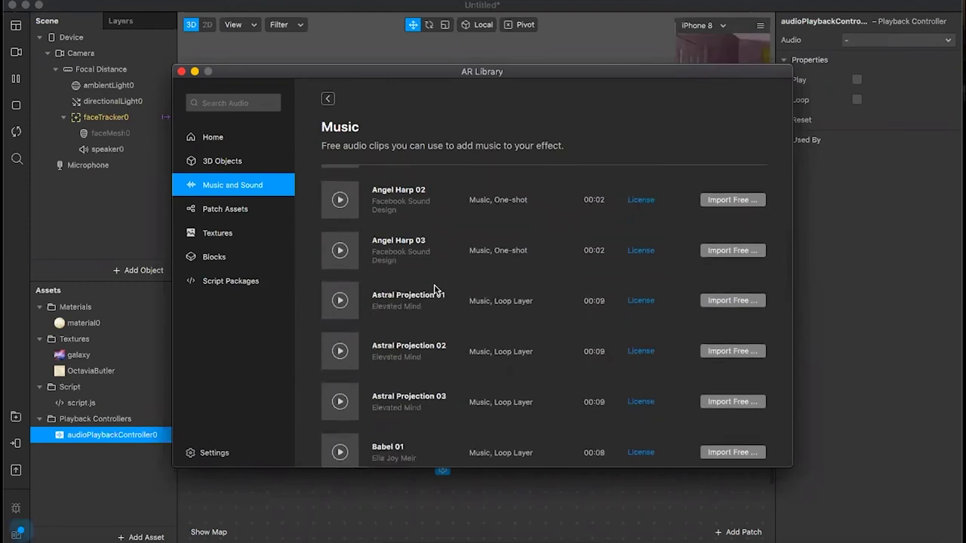
pyautogui.scroll(-4, 434, 290)
pyautogui.scroll(-1, 434, 290)
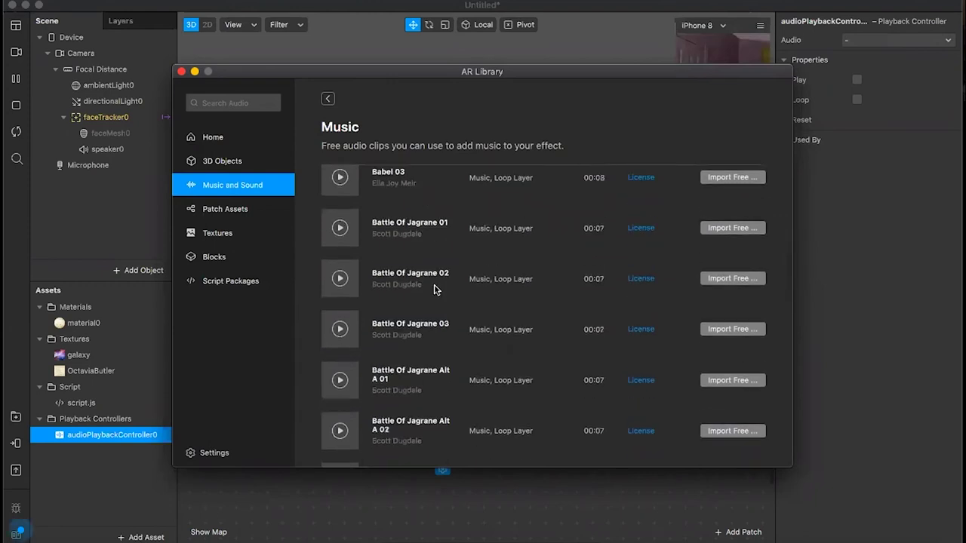
pyautogui.scroll(-2, 435, 290)
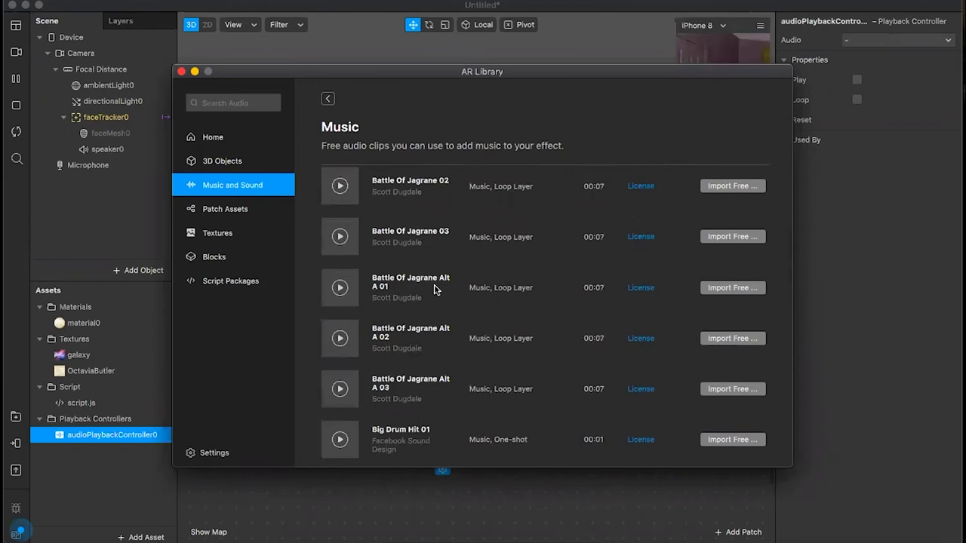
pyautogui.scroll(-5, 435, 290)
pyautogui.scroll(-2, 435, 290)
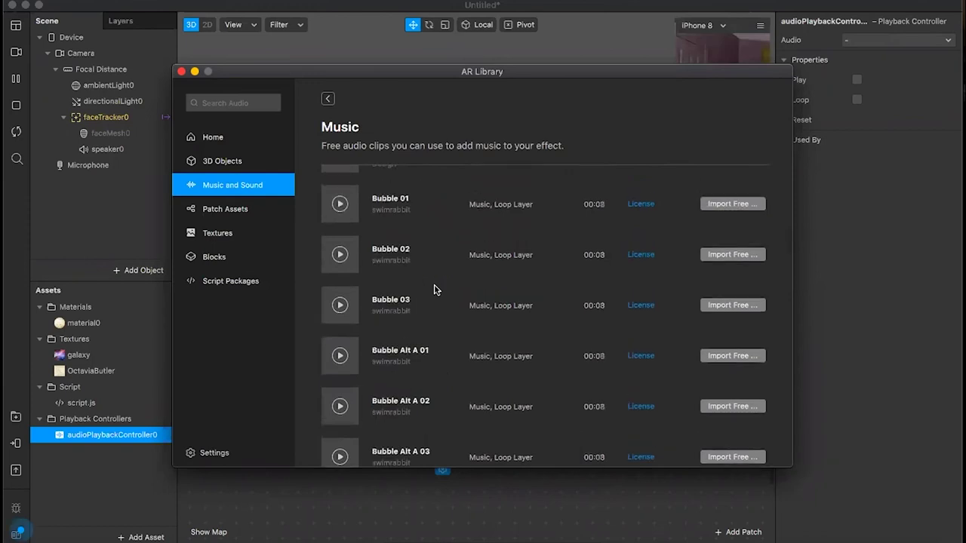
pyautogui.scroll(5, 435, 289)
pyautogui.scroll(3, 434, 289)
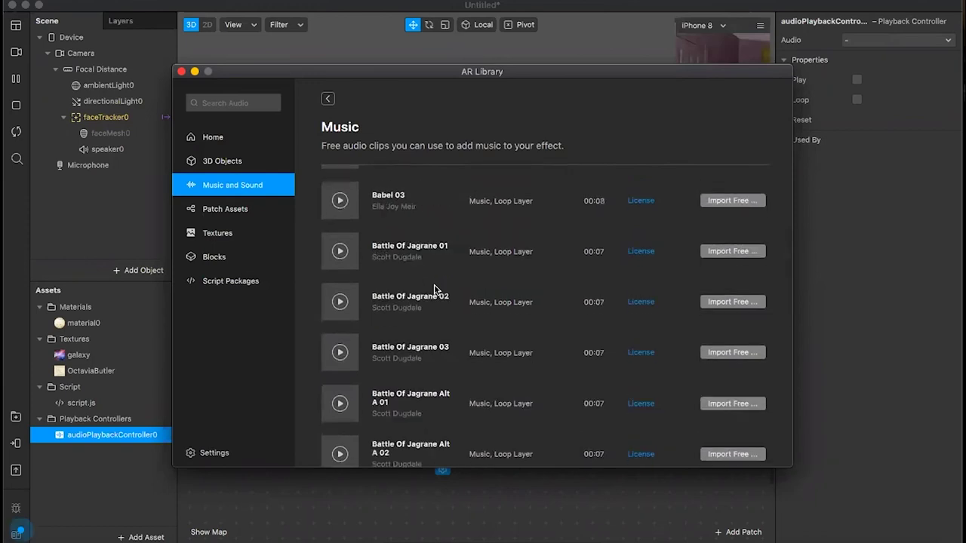
pyautogui.scroll(3, 435, 290)
pyautogui.scroll(2, 434, 290)
pyautogui.press('XF86AudioRaiseVolume')
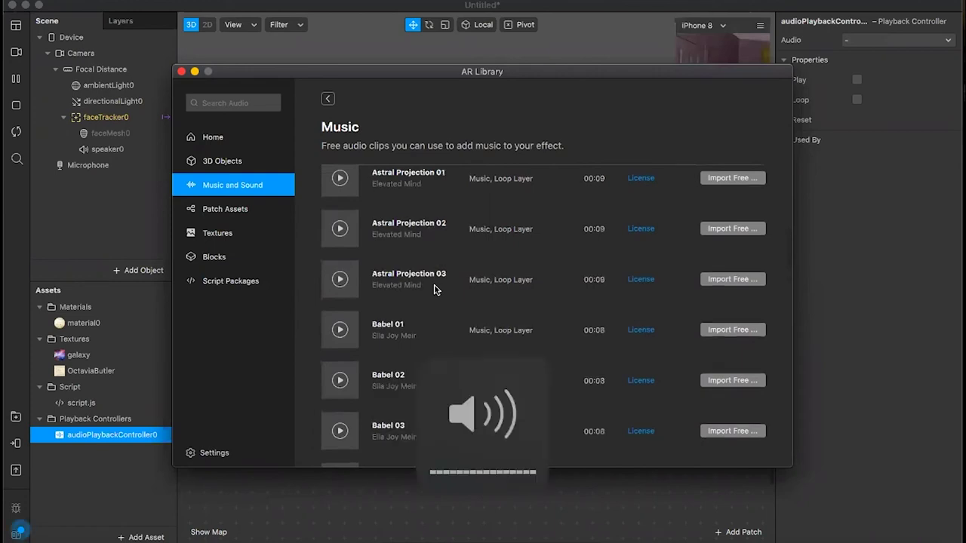
pyautogui.scroll(2, 434, 289)
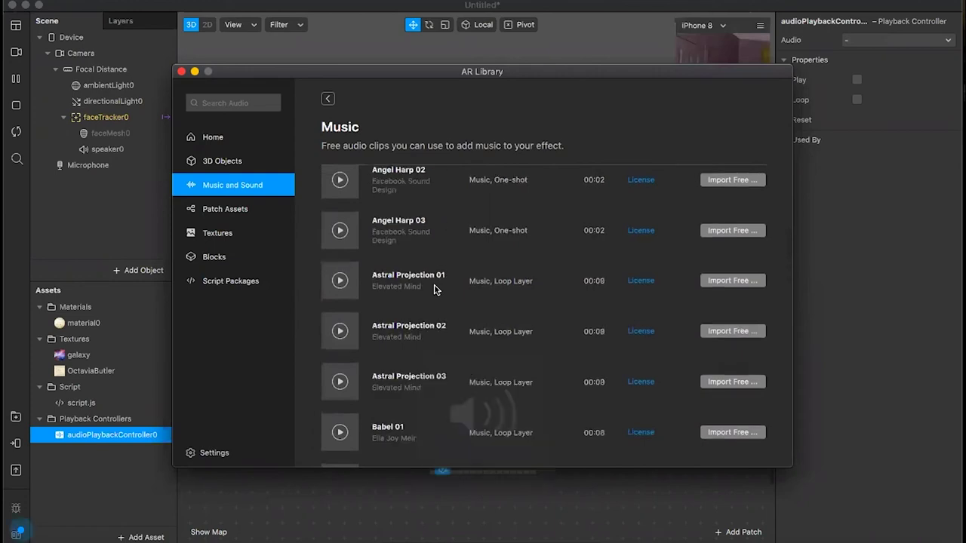
pyautogui.scroll(-4, 434, 290)
pyautogui.scroll(-4, 435, 290)
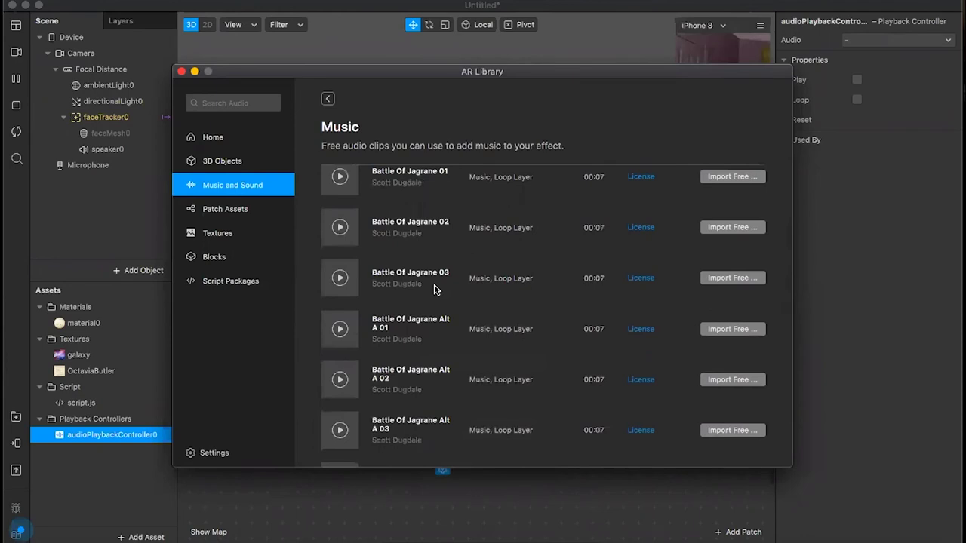
pyautogui.scroll(-10, 435, 290)
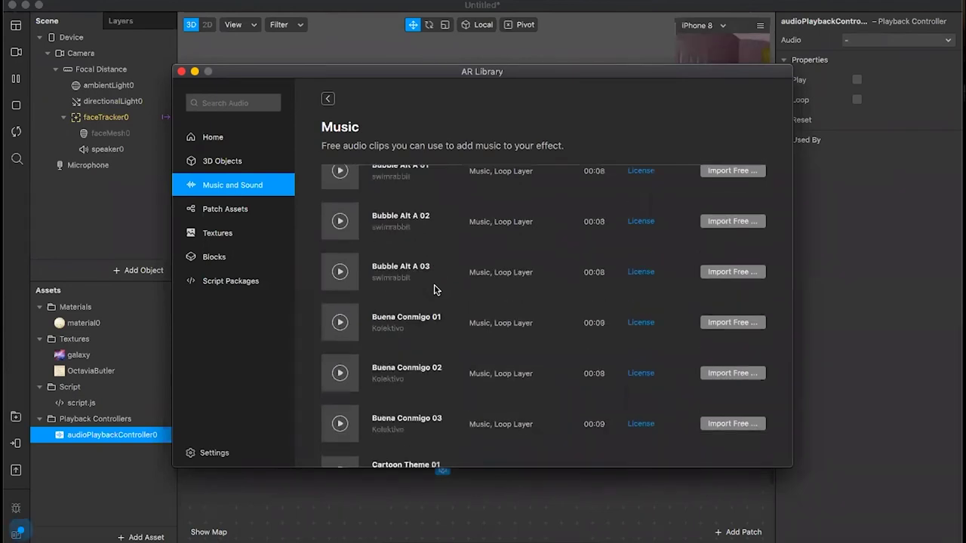
pyautogui.scroll(-5, 434, 289)
pyautogui.scroll(-5, 434, 289)
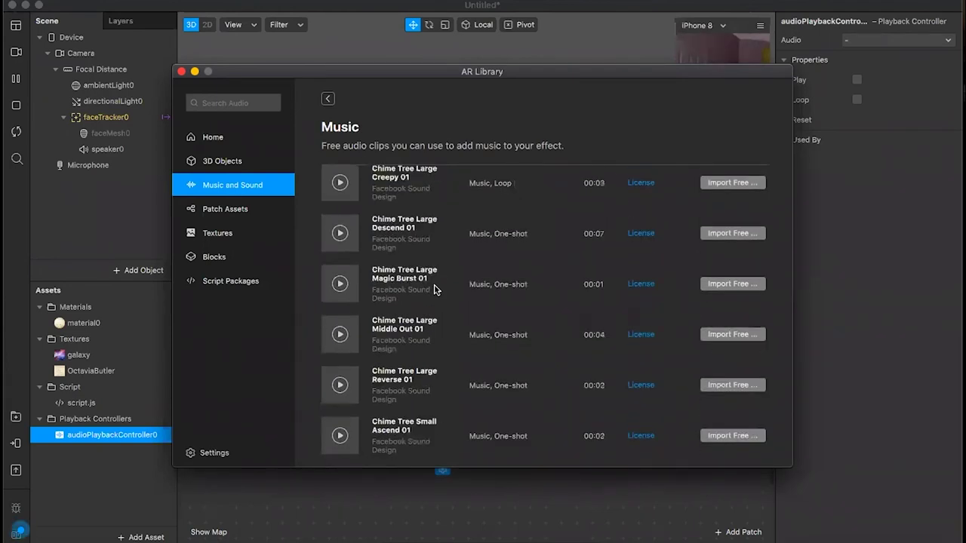
pyautogui.scroll(-5, 434, 291)
pyautogui.scroll(-5, 436, 295)
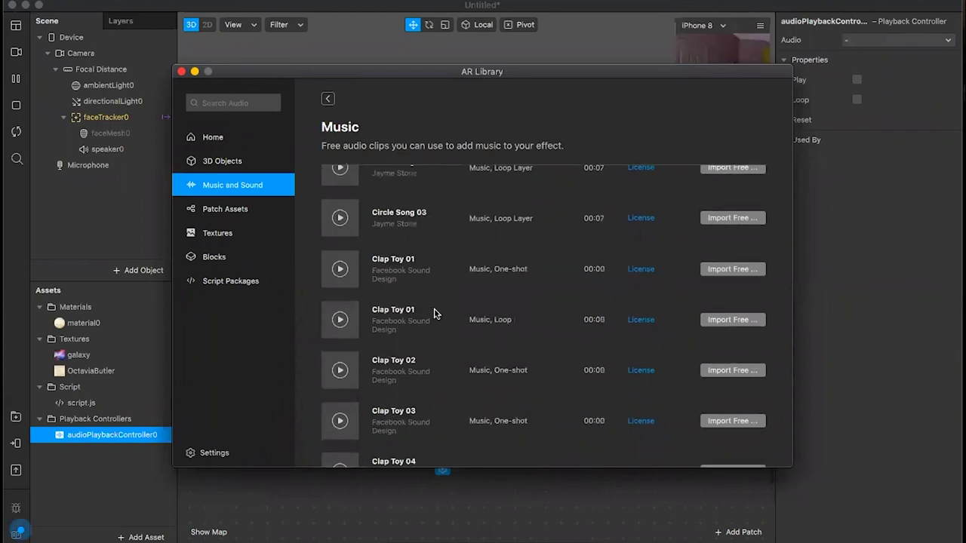
pyautogui.scroll(-5, 435, 313)
pyautogui.scroll(-5, 435, 314)
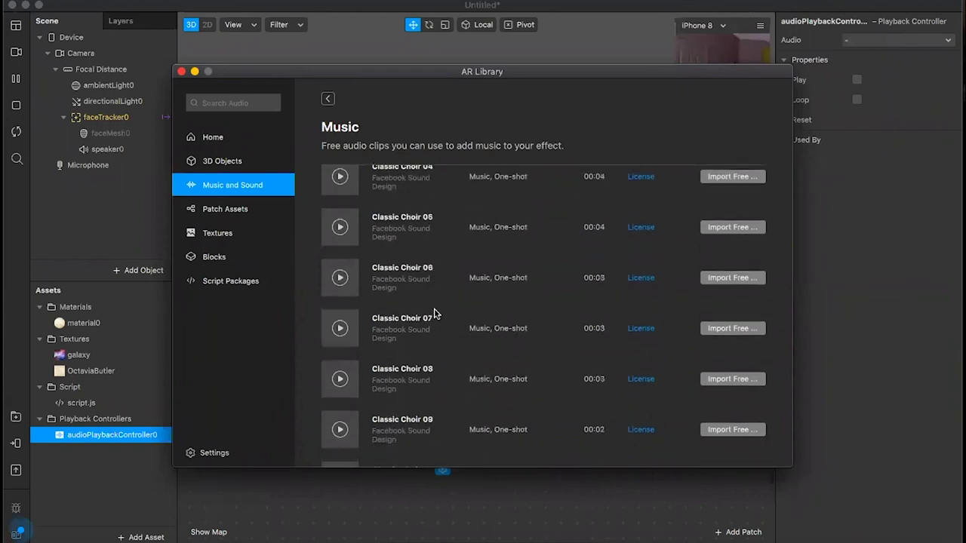
pyautogui.scroll(-3, 435, 314)
pyautogui.scroll(-5, 435, 314)
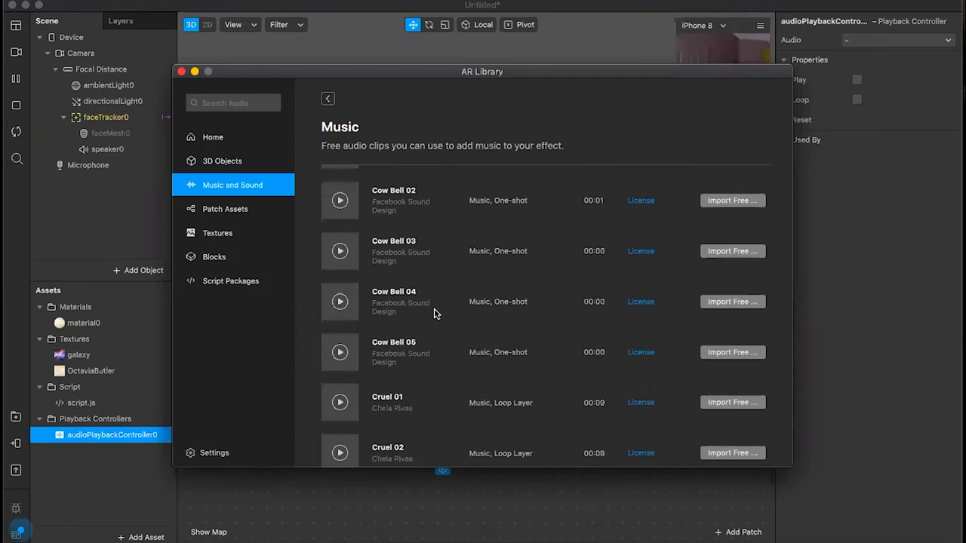
pyautogui.scroll(4, 434, 314)
pyautogui.scroll(3, 434, 314)
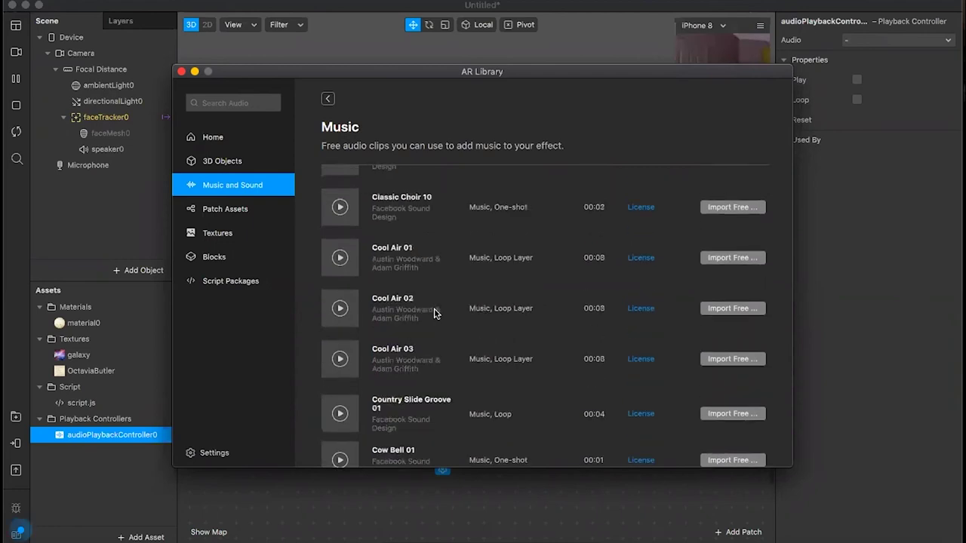
pyautogui.scroll(1, 435, 314)
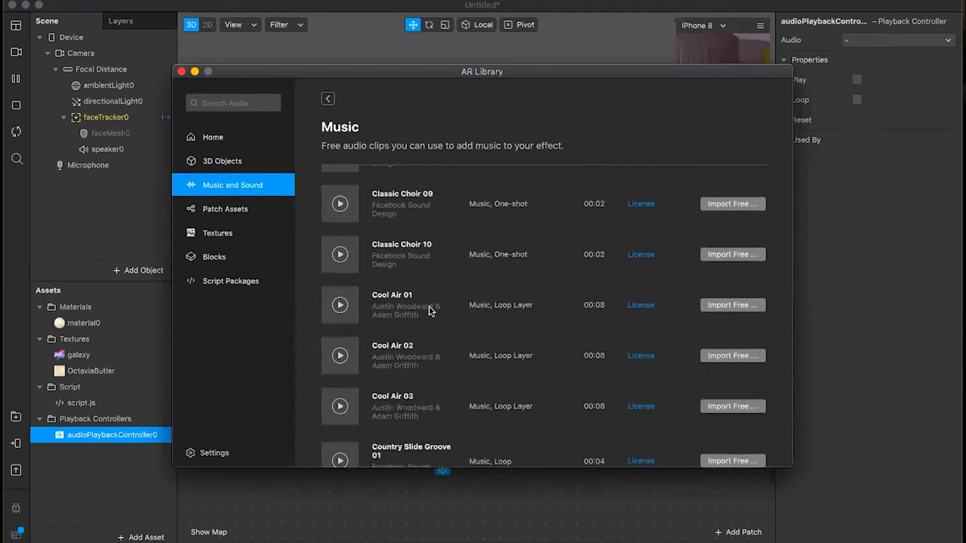
pyautogui.click(341, 255)
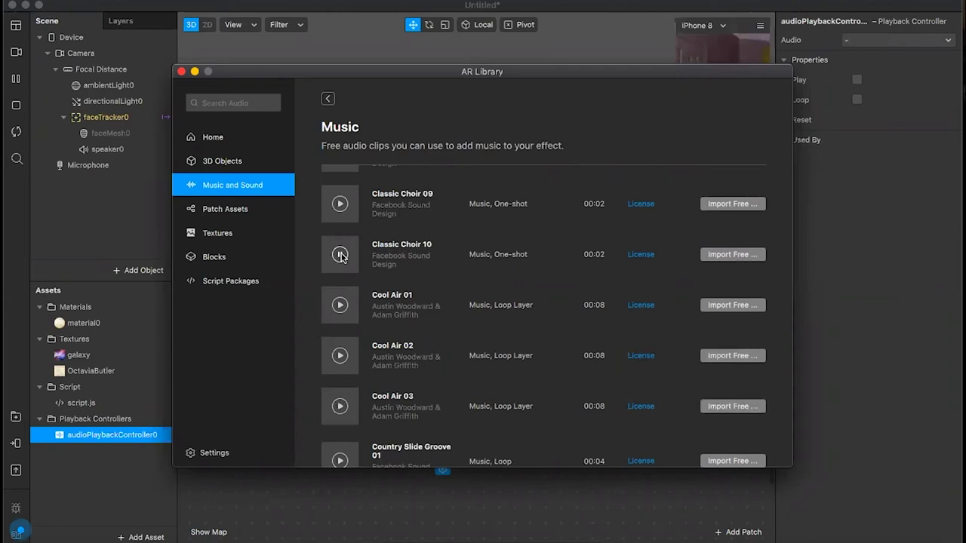
pyautogui.click(742, 257)
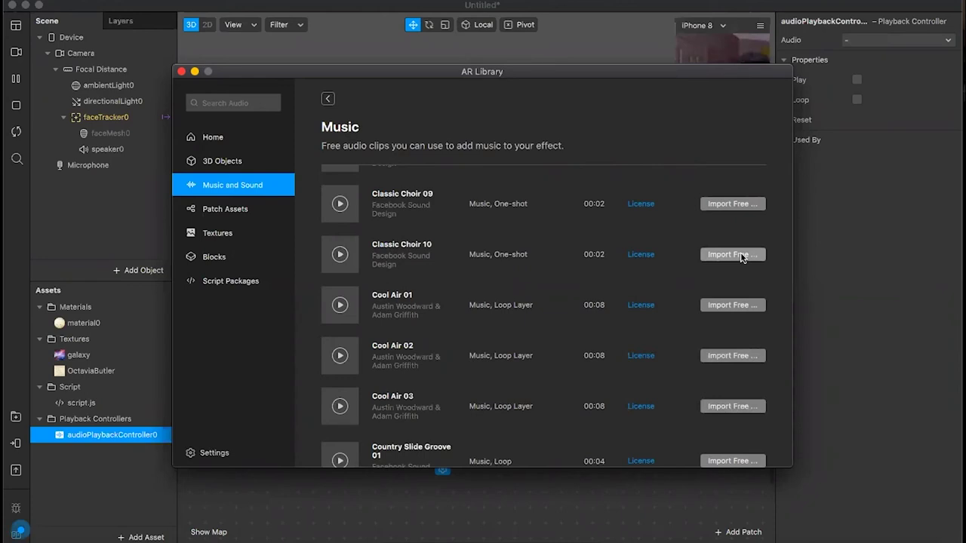
pyautogui.click(742, 257)
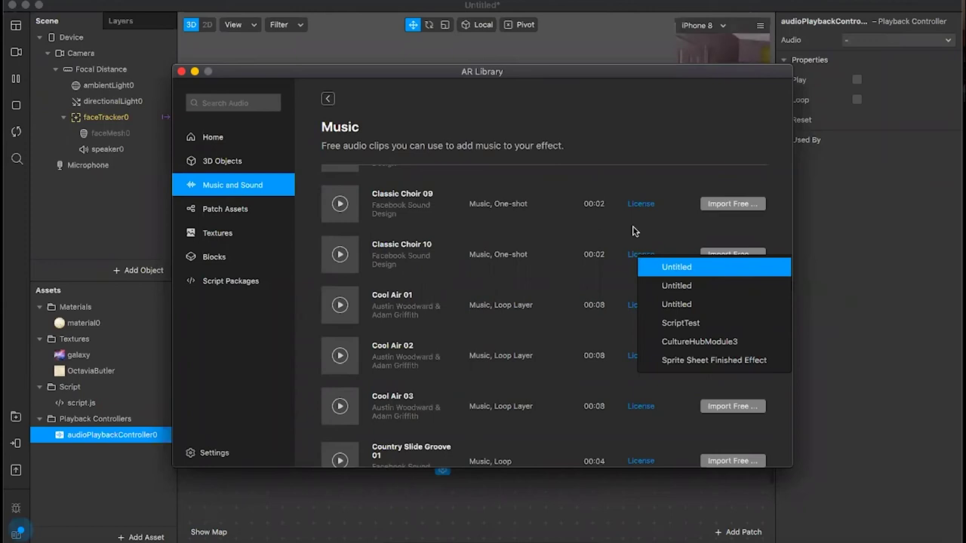
pyautogui.click(507, 236)
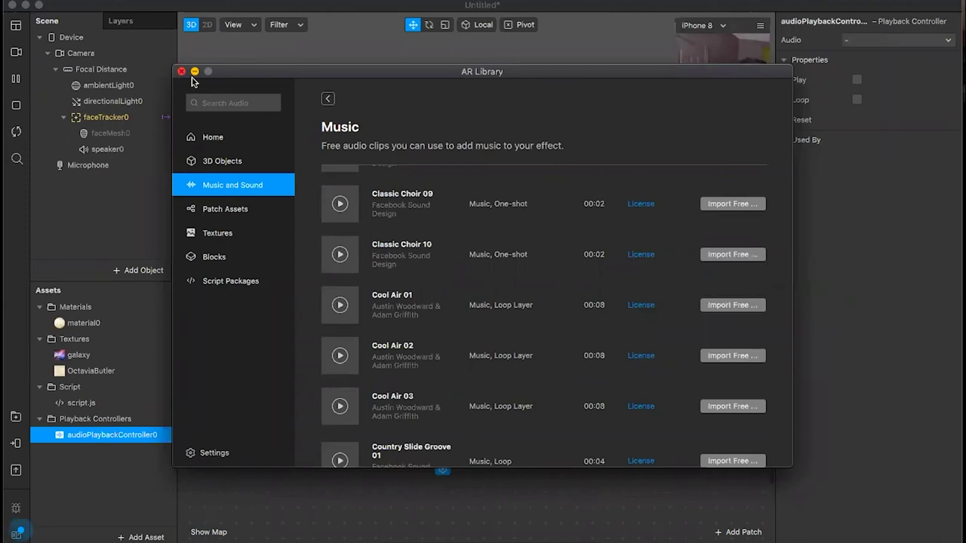
pyautogui.click(272, 6)
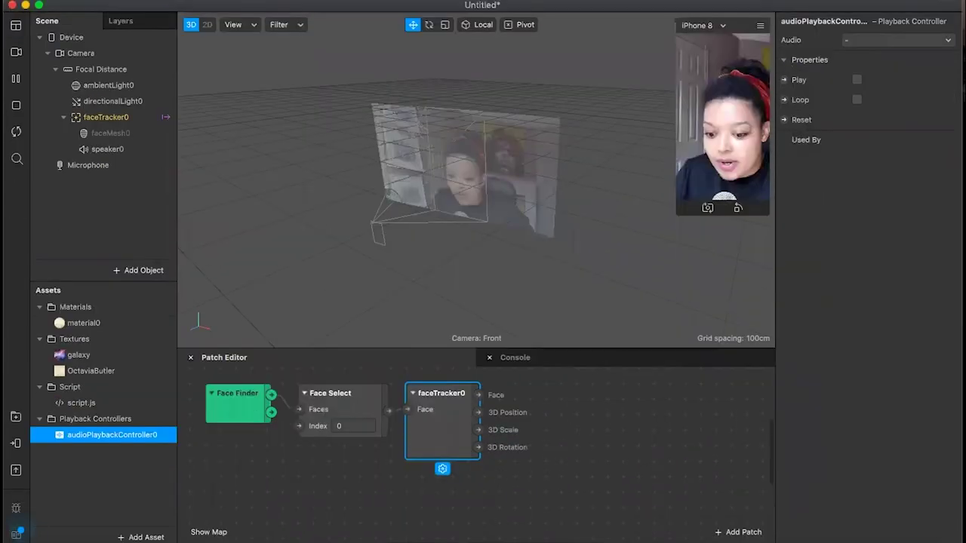
# Save the project as CultureHubModule3_Sound&Text in the Documents folder
pyautogui.click(136, 2)
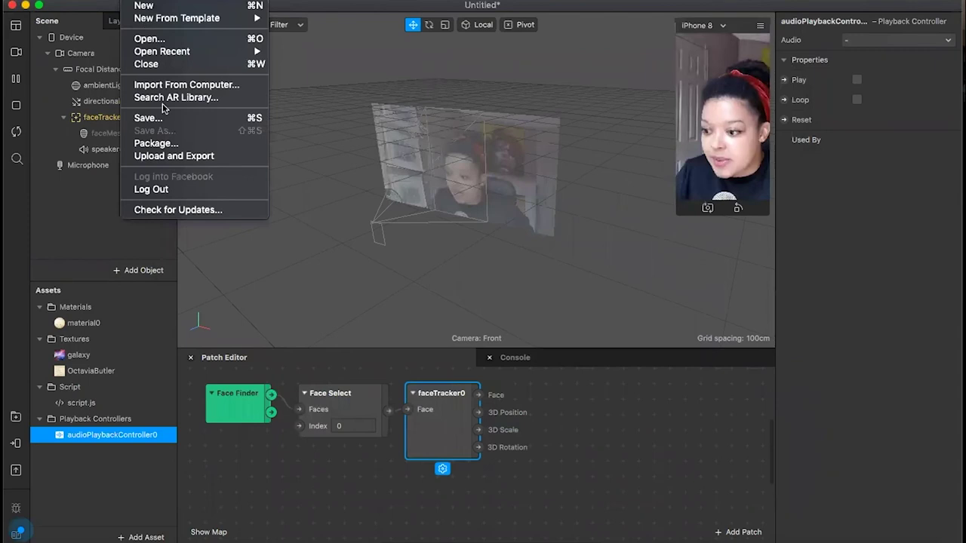
pyautogui.click(496, 219)
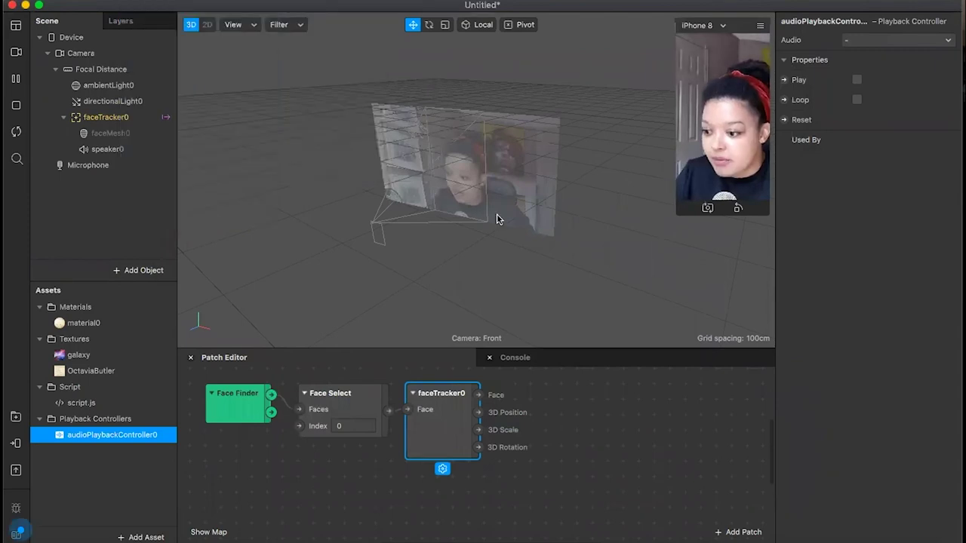
pyautogui.write('CultureHubModule3_')
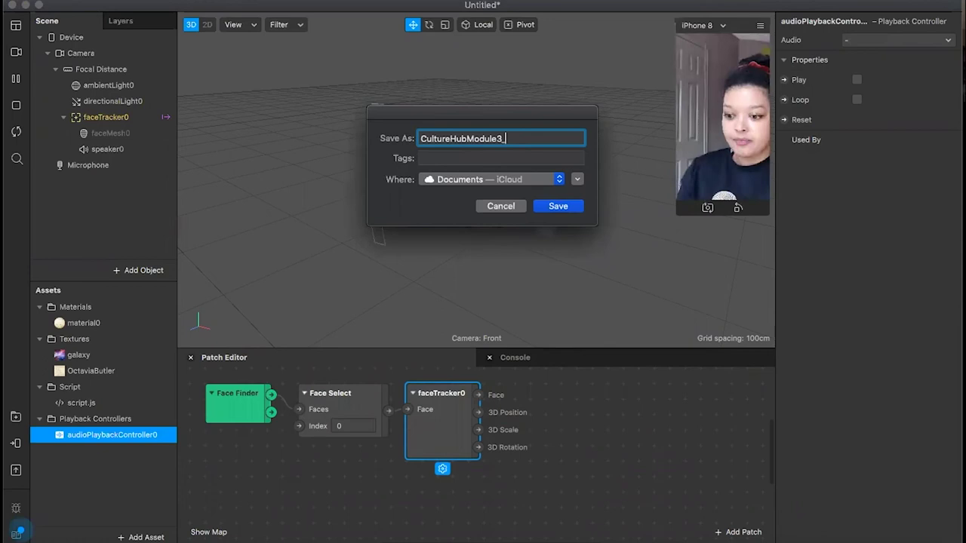
pyautogui.write('Soud')
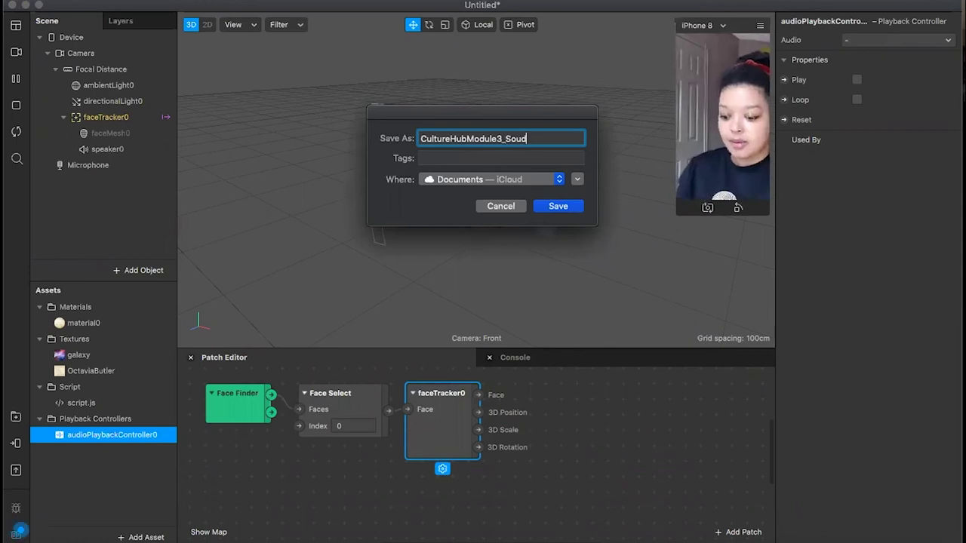
pyautogui.write('d&T')
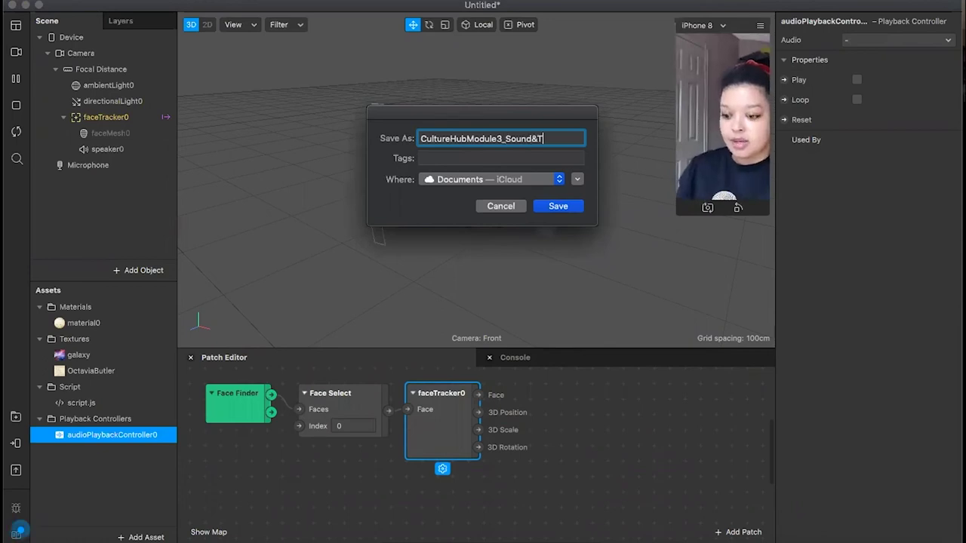
pyautogui.write('ext')
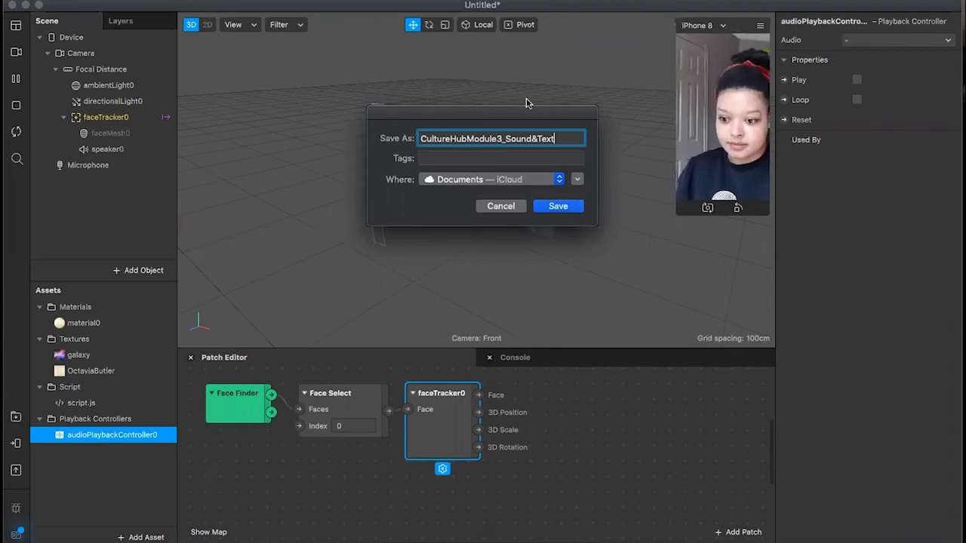
pyautogui.press('Return')
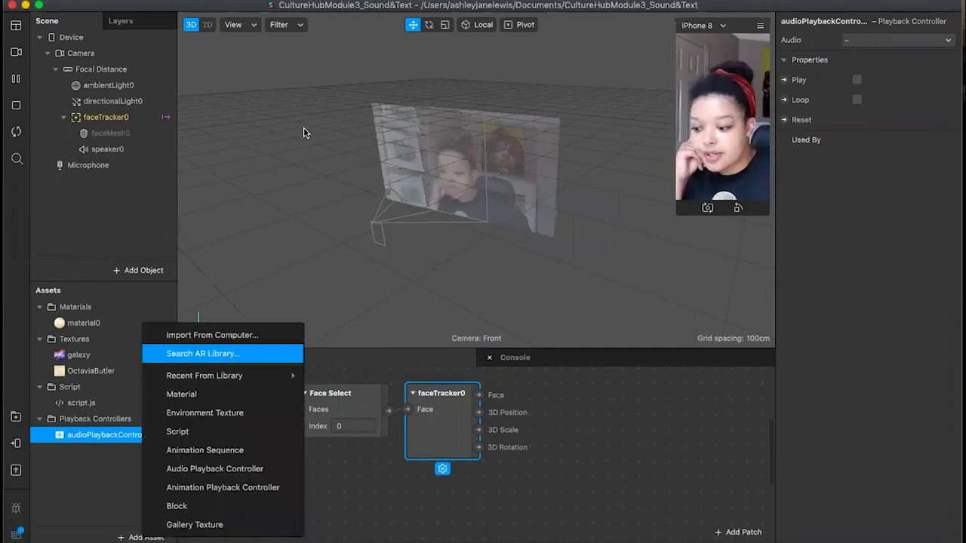
# Reopen the AR Library from the assets and open the Music collection under Music and Sound
pyautogui.click(222, 354)
pyautogui.click(240, 186)
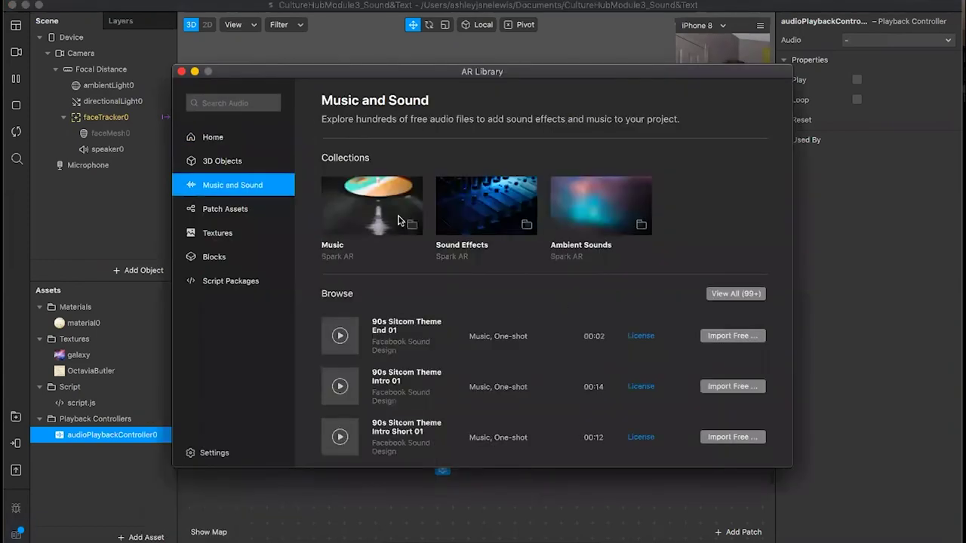
pyautogui.click(399, 219)
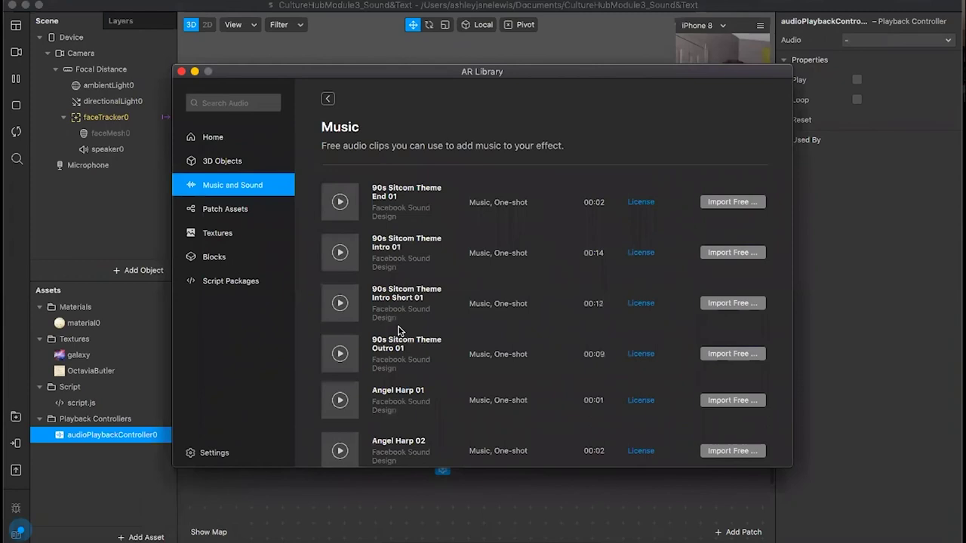
# Browse the Music collection to the Classic Choir clips and preview Classic Choir 09
pyautogui.scroll(-5, 399, 329)
pyautogui.scroll(-5, 399, 330)
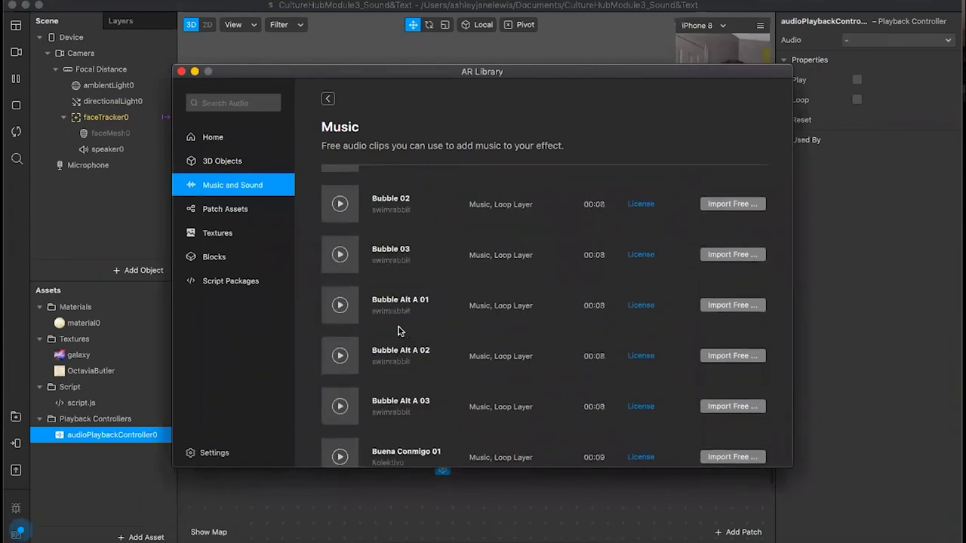
pyautogui.scroll(-3, 399, 329)
pyautogui.scroll(-5, 399, 329)
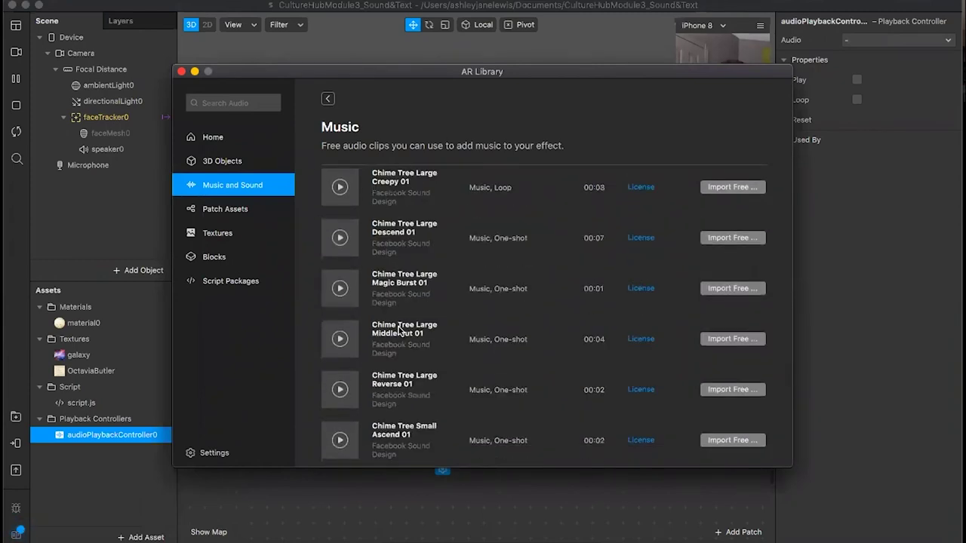
pyautogui.scroll(-5, 399, 330)
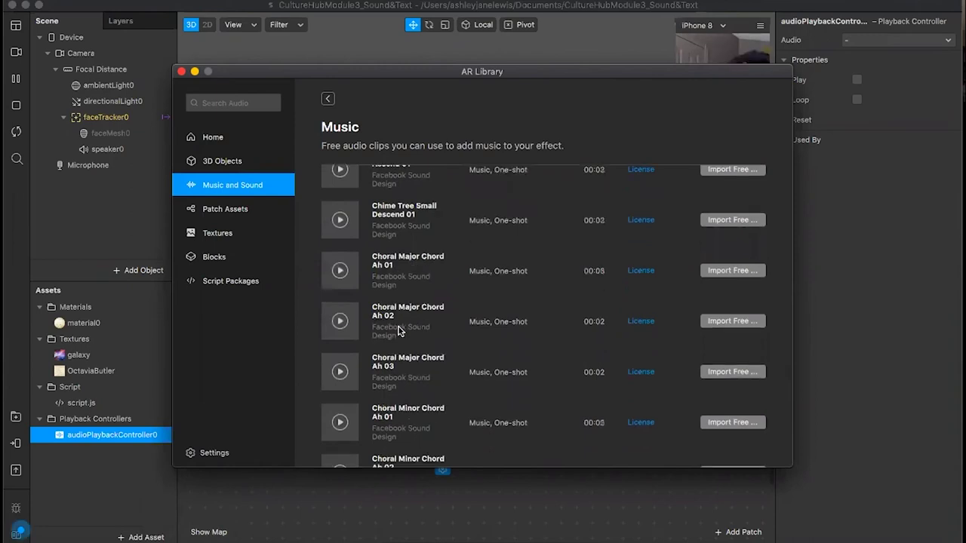
pyautogui.scroll(-4, 399, 329)
pyautogui.scroll(-2, 399, 329)
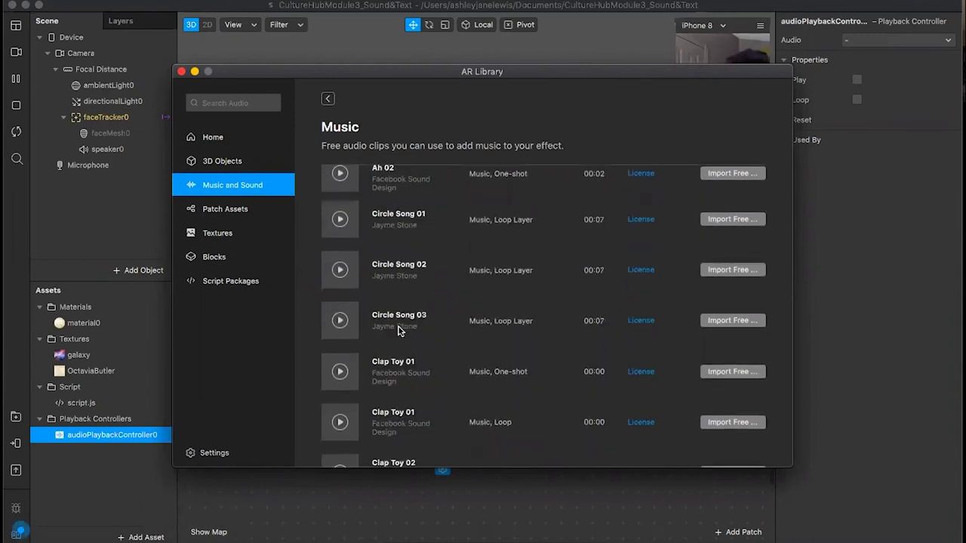
pyautogui.scroll(2, 399, 330)
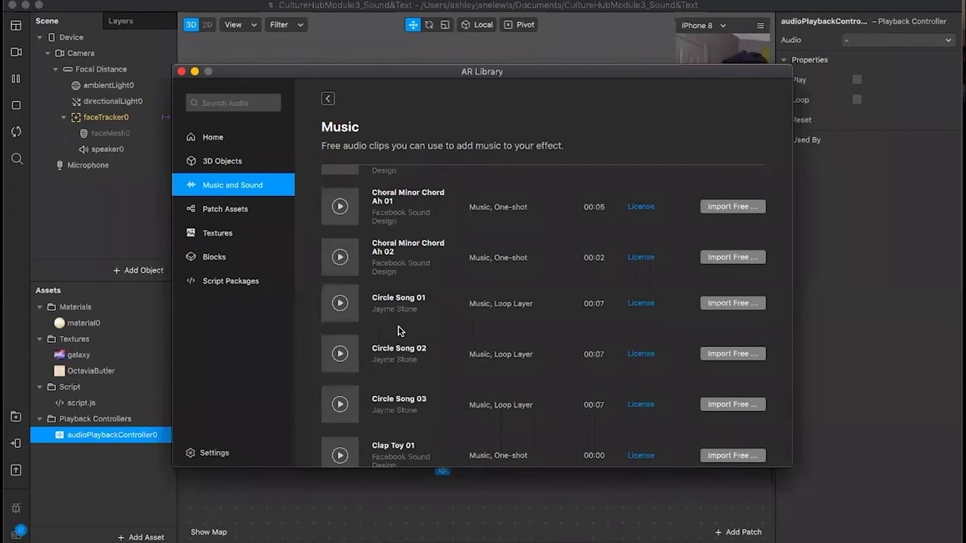
pyautogui.scroll(2, 400, 329)
pyautogui.scroll(2, 399, 329)
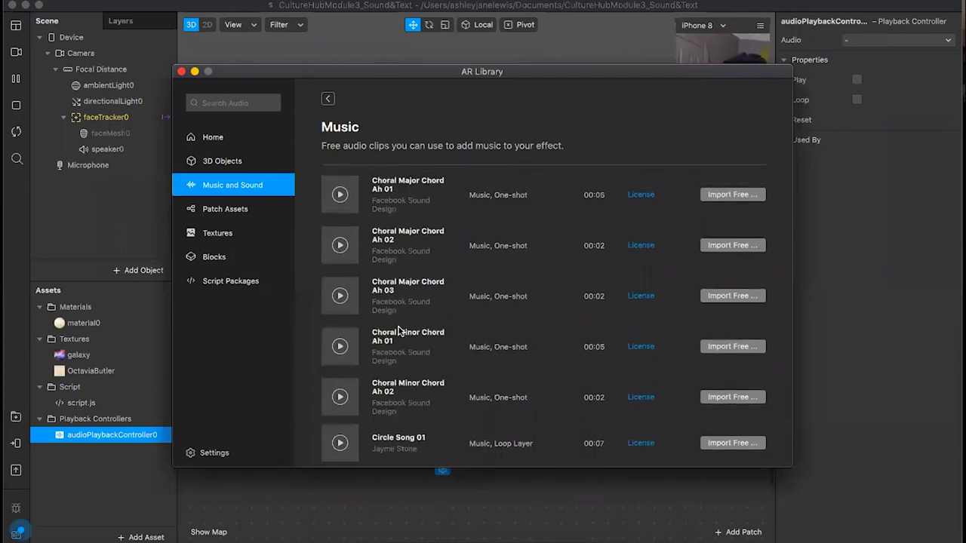
pyautogui.scroll(-5, 399, 330)
pyautogui.scroll(-5, 399, 330)
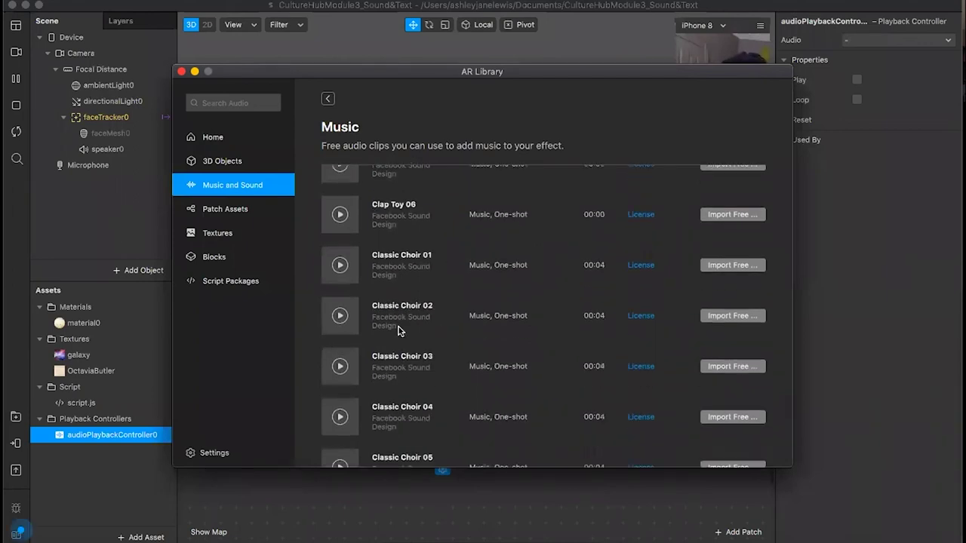
pyautogui.scroll(-1, 399, 330)
pyautogui.scroll(-1, 359, 268)
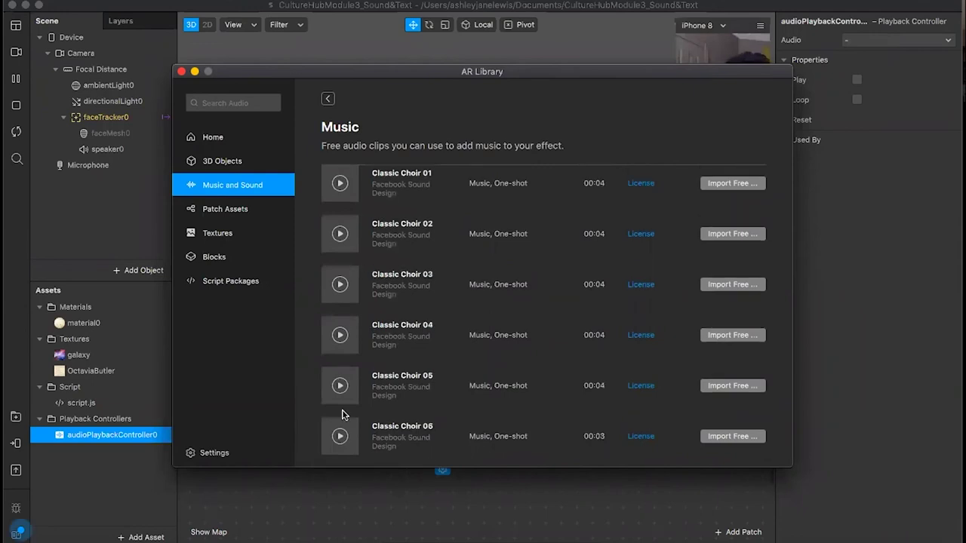
pyautogui.scroll(-1, 341, 411)
pyautogui.scroll(-1, 348, 413)
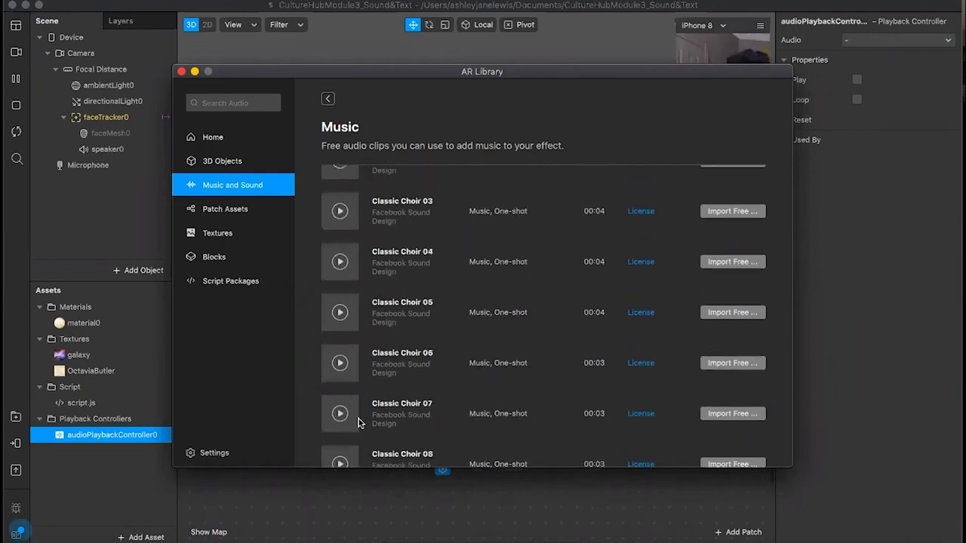
pyautogui.scroll(-1, 381, 384)
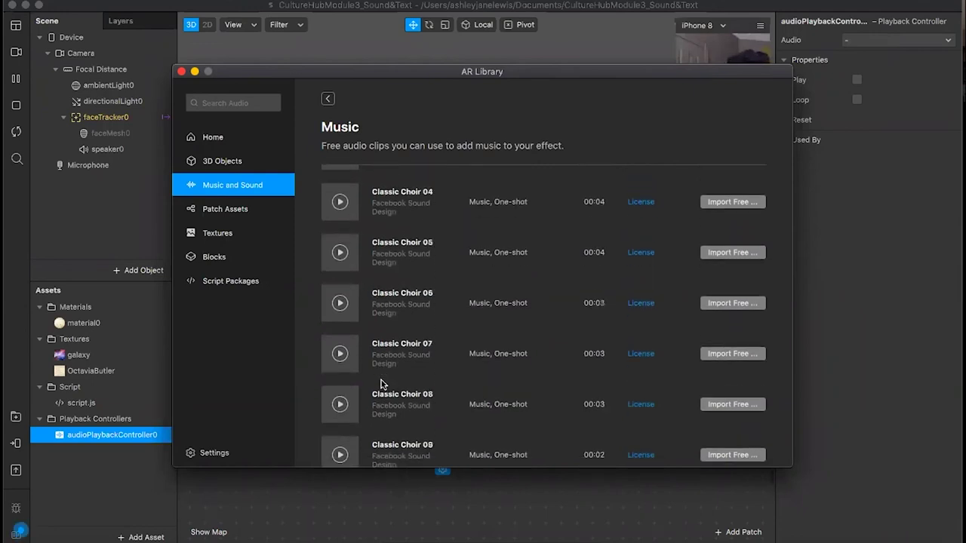
pyautogui.scroll(-1, 348, 423)
pyautogui.click(341, 429)
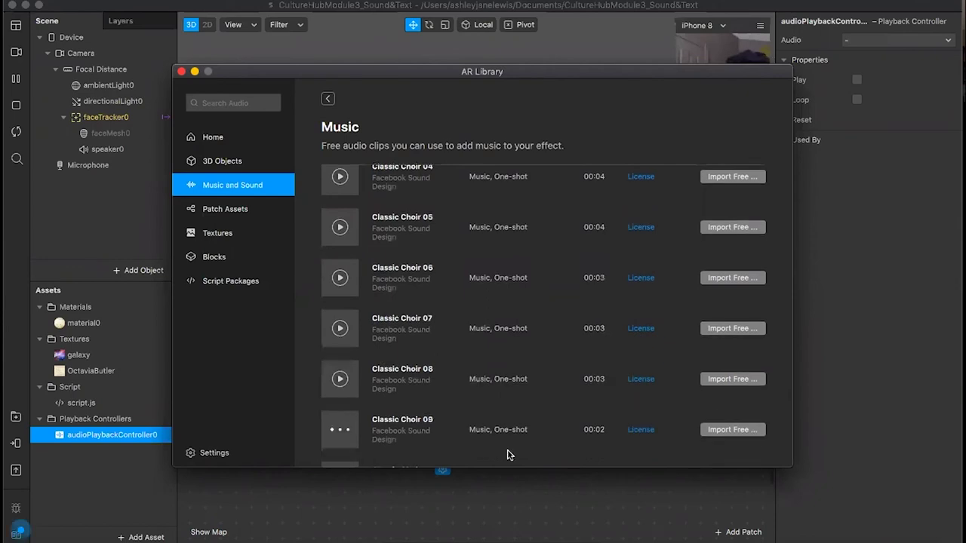
# Import Classic Choir 09 into the CultureHubModule3_Sound&Text project and close the AR Library
pyautogui.click(760, 431)
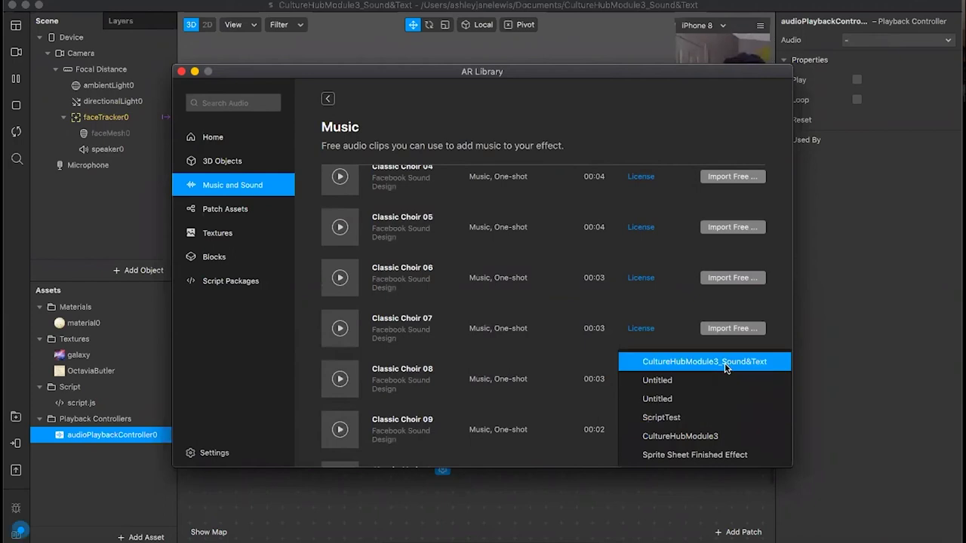
pyautogui.click(726, 363)
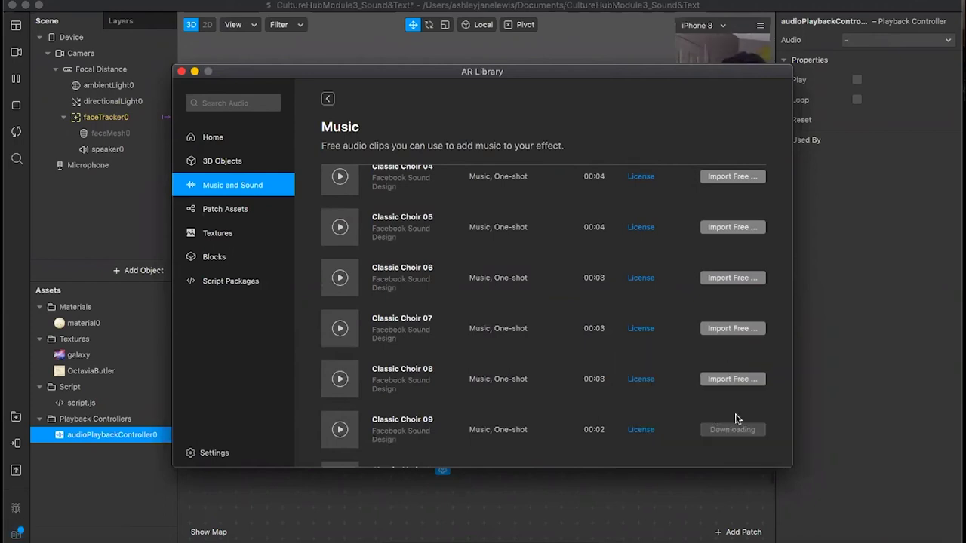
pyautogui.click(181, 73)
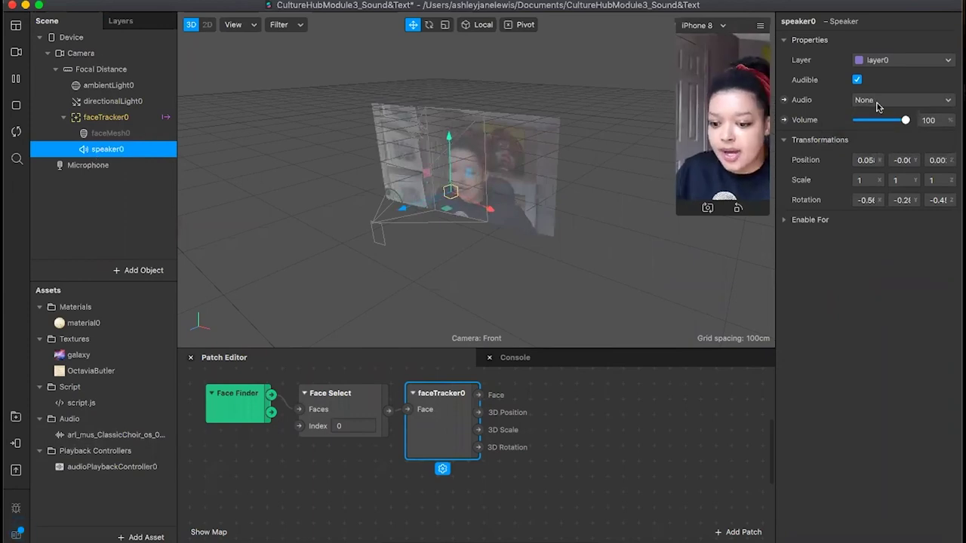
# Set speaker0's audio source to audioPlaybackController0 and assign arl_mus_ClassicChoir_os_09.m4a as that controller's audio
pyautogui.click(877, 106)
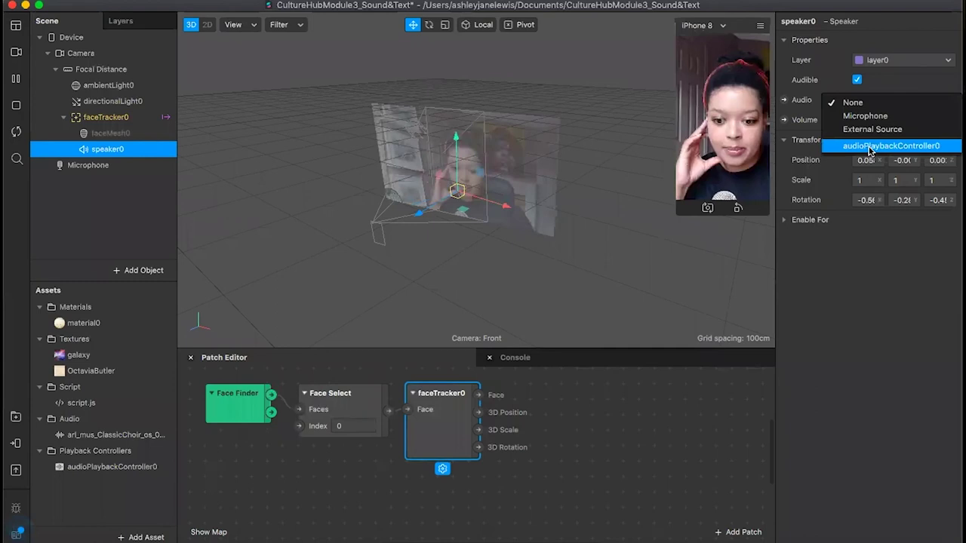
pyautogui.click(870, 148)
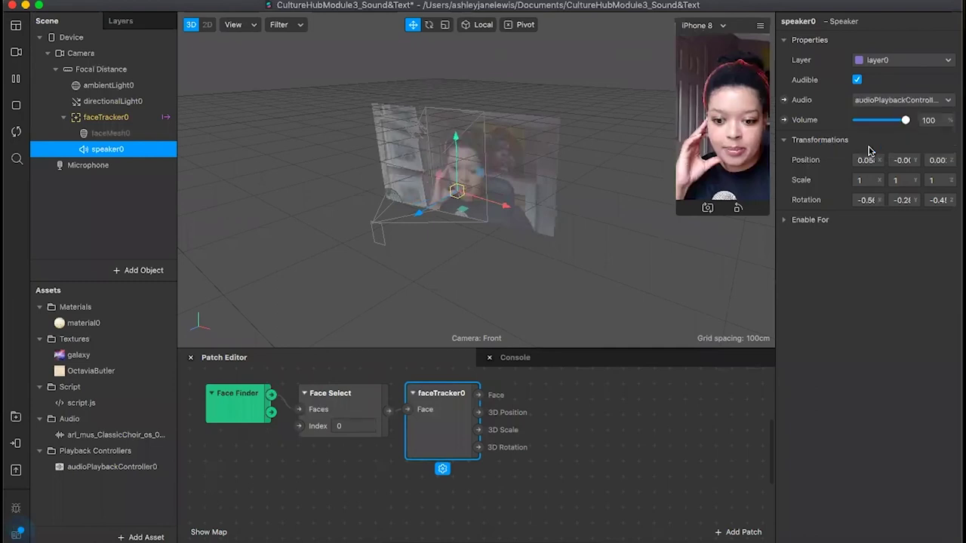
pyautogui.click(108, 470)
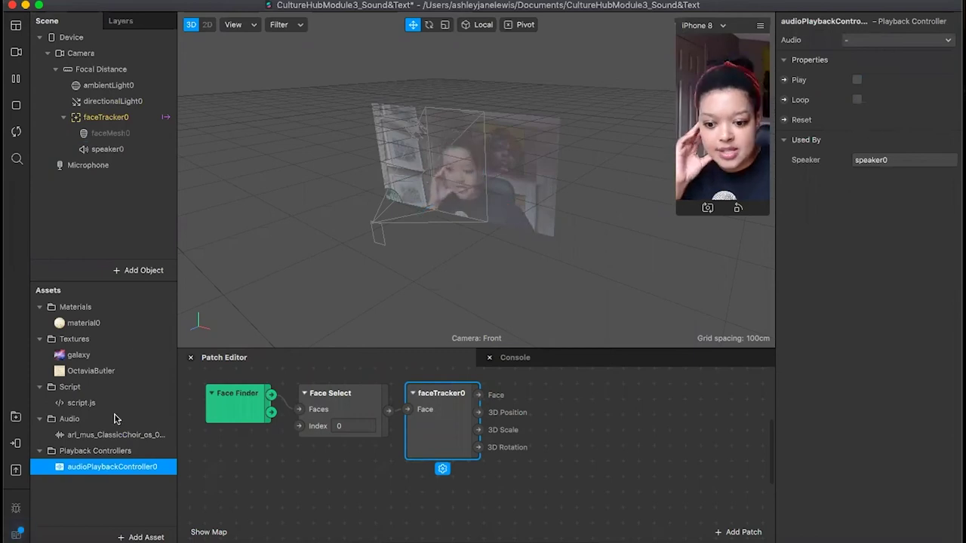
pyautogui.click(897, 40)
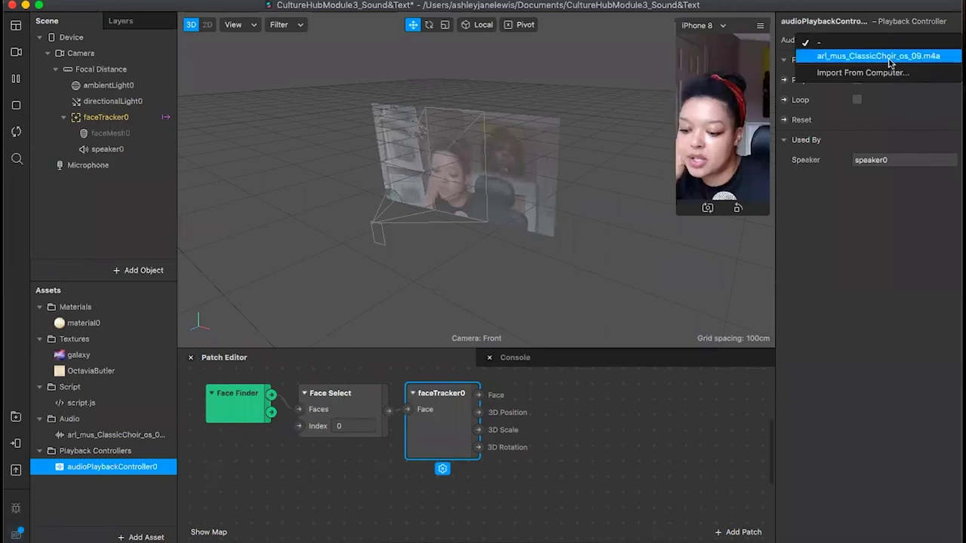
pyautogui.click(890, 57)
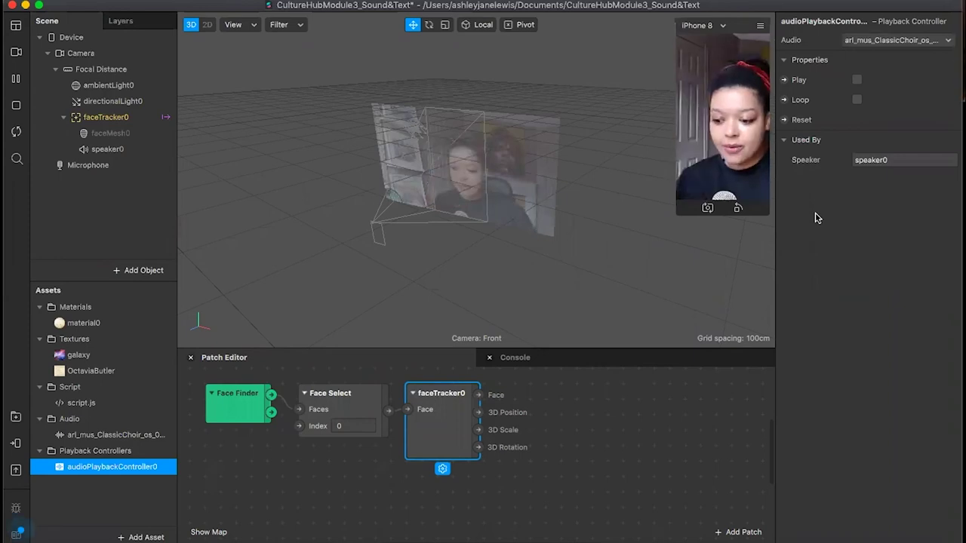
# Test the choir clip by enabling Play and Loop on audioPlaybackController0, and turn both options off again
pyautogui.click(857, 79)
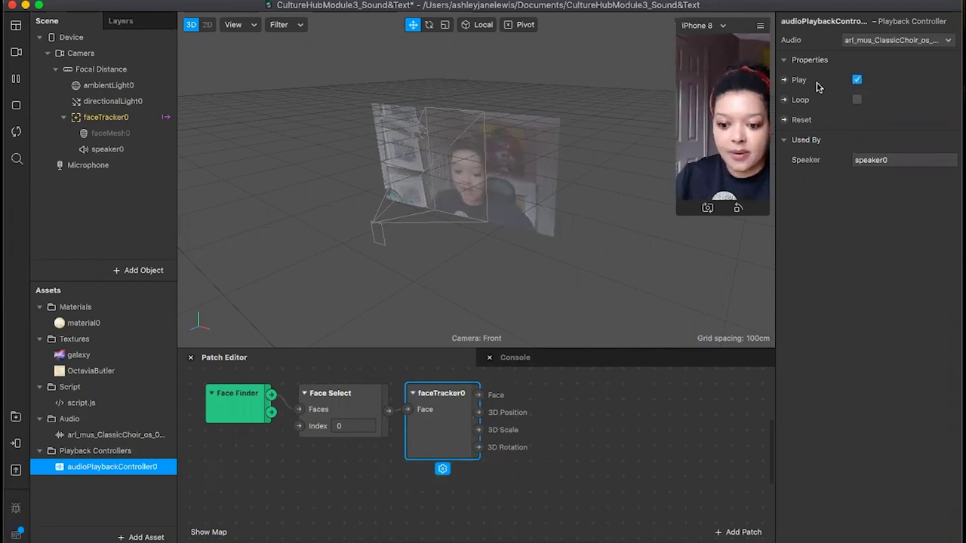
pyautogui.click(857, 101)
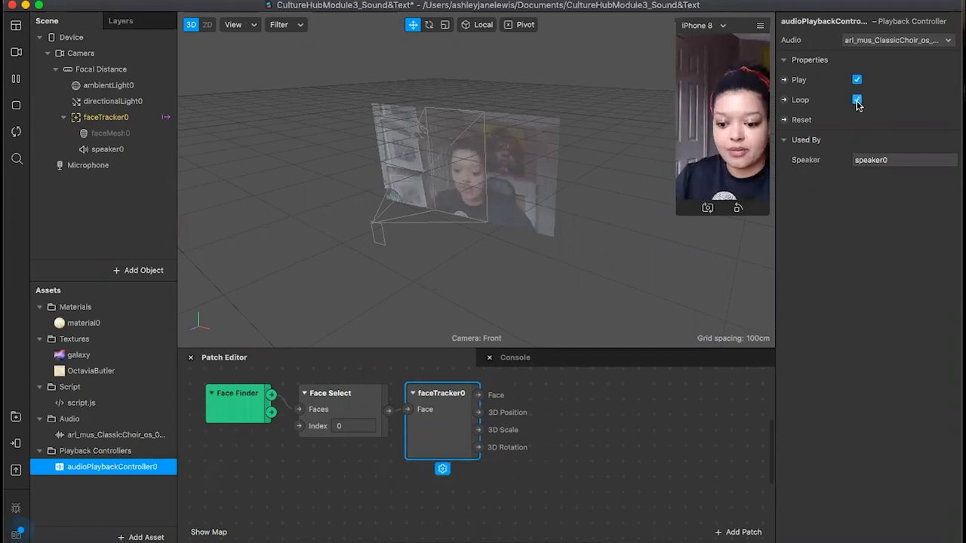
pyautogui.click(857, 100)
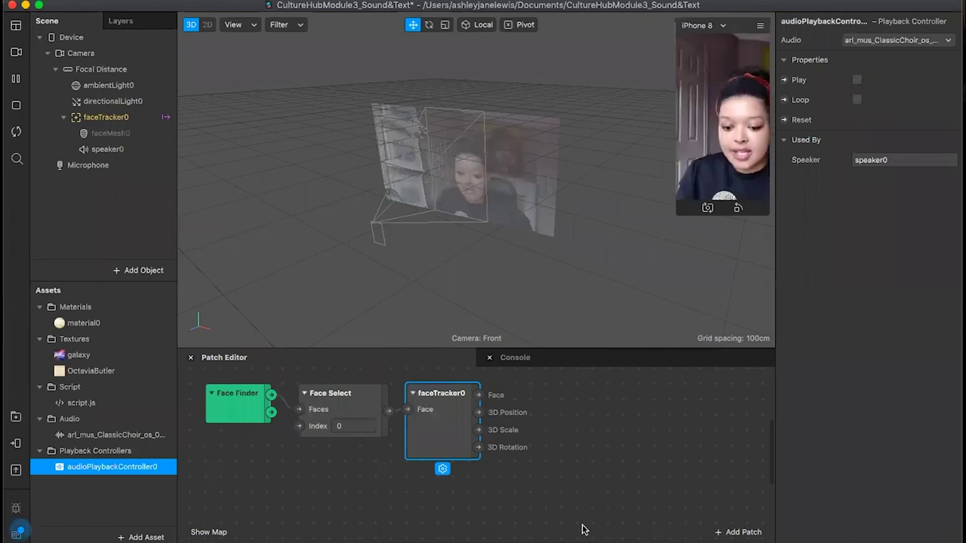
# Create a patch for audioPlaybackController0's Play property and place it well apart from the faceTracker0 patch, leaving room between them
pyautogui.press('F12')
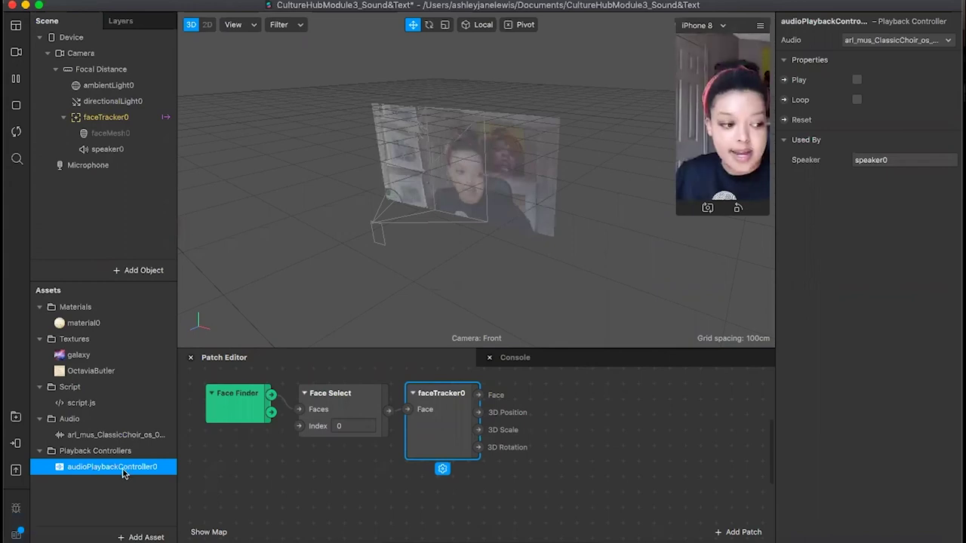
pyautogui.click(784, 80)
pyautogui.moveTo(566, 481); pyautogui.dragTo(723, 412)
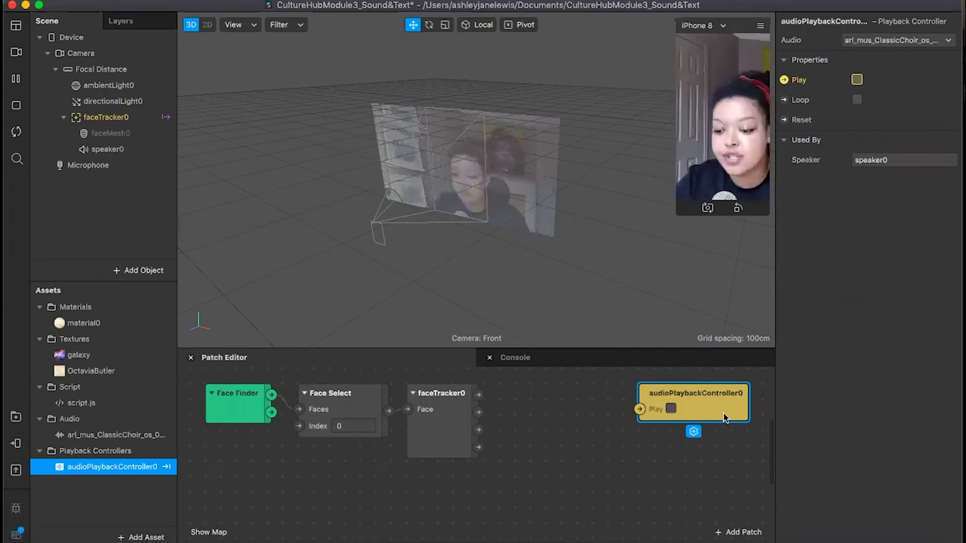
pyautogui.click(520, 504)
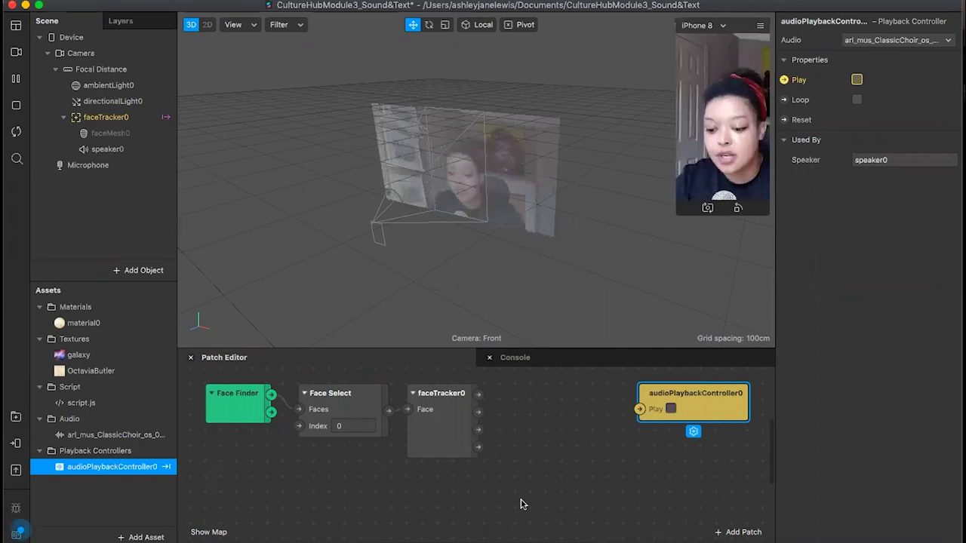
# Add a Mouth Open interaction patch below faceTracker0 and connect faceTracker0's Face output to its Face input
pyautogui.rightClick(551, 420)
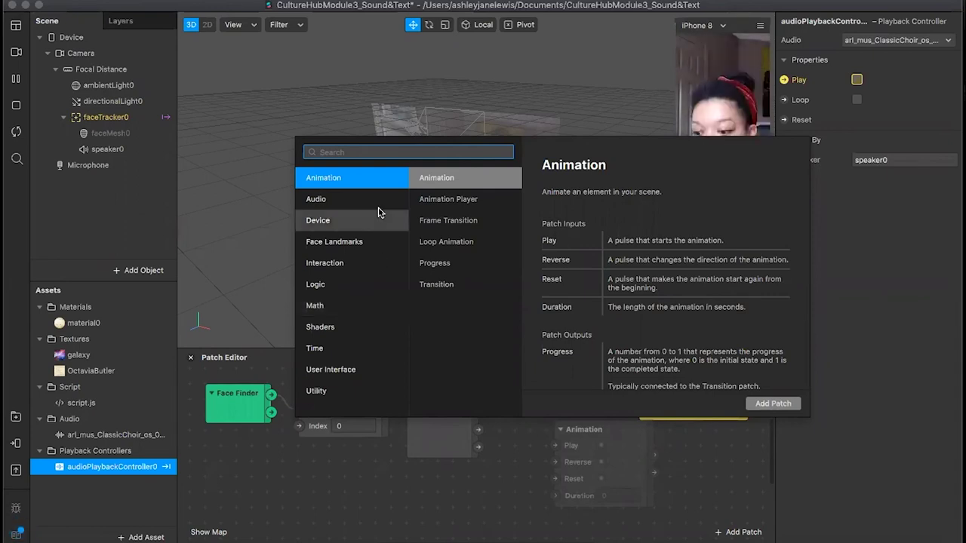
pyautogui.click(361, 263)
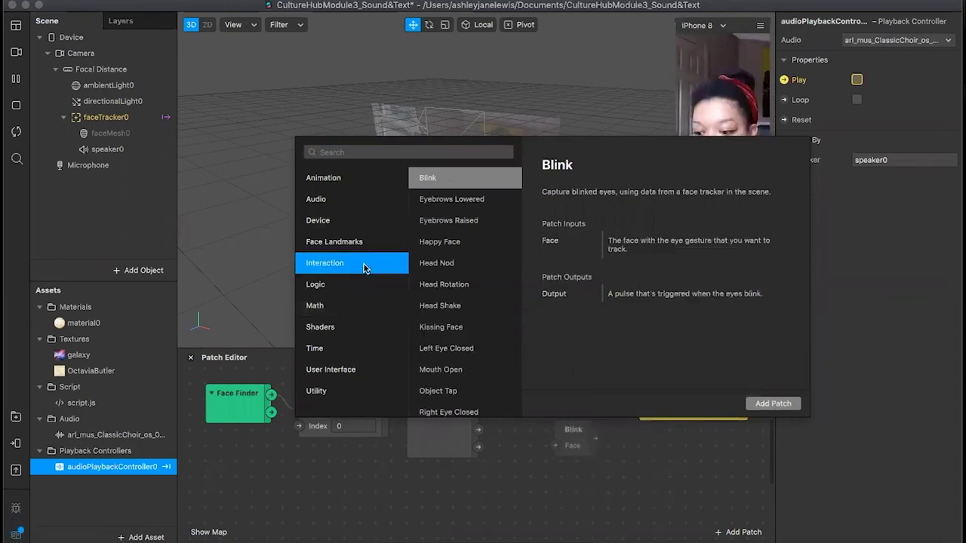
pyautogui.click(444, 379)
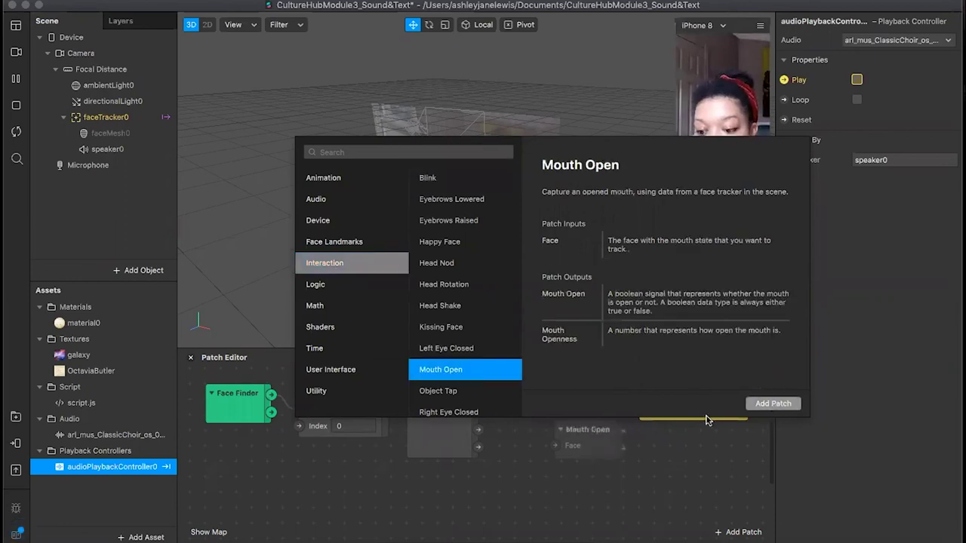
pyautogui.click(773, 404)
pyautogui.moveTo(592, 431); pyautogui.dragTo(530, 500)
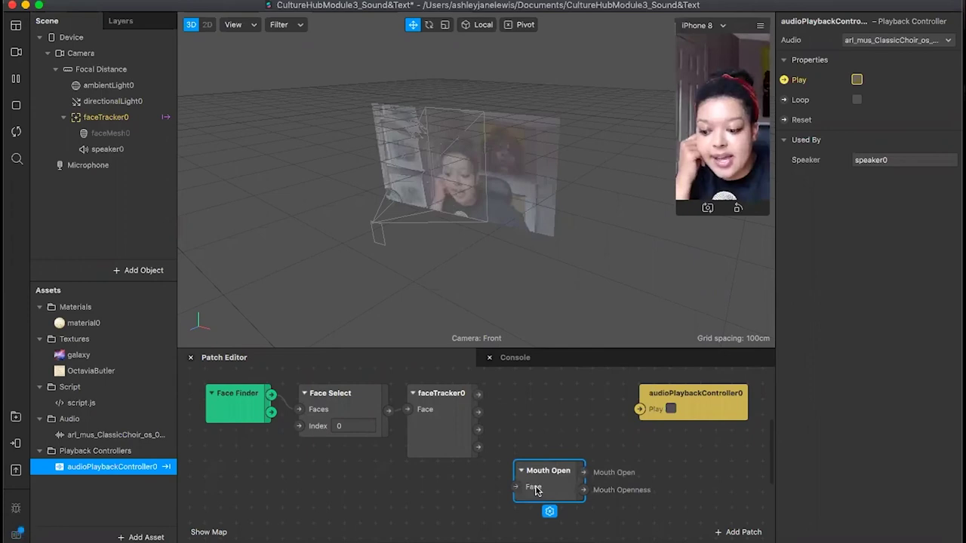
pyautogui.moveTo(478, 394); pyautogui.dragTo(513, 488)
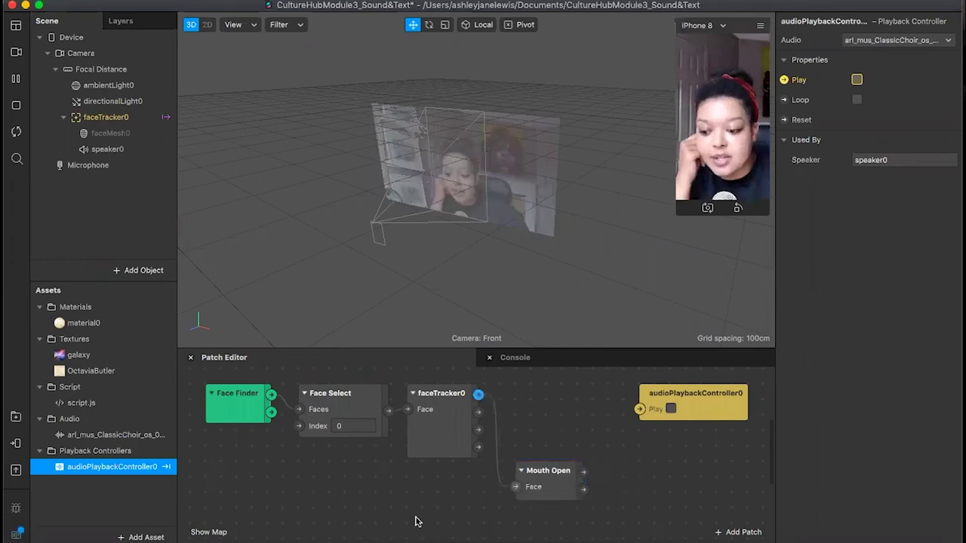
# Rearrange the Face Finder, Face Select, faceTracker0 and Mouth Open patches into one compact row
pyautogui.click(231, 398)
pyautogui.moveTo(232, 397); pyautogui.dragTo(215, 398)
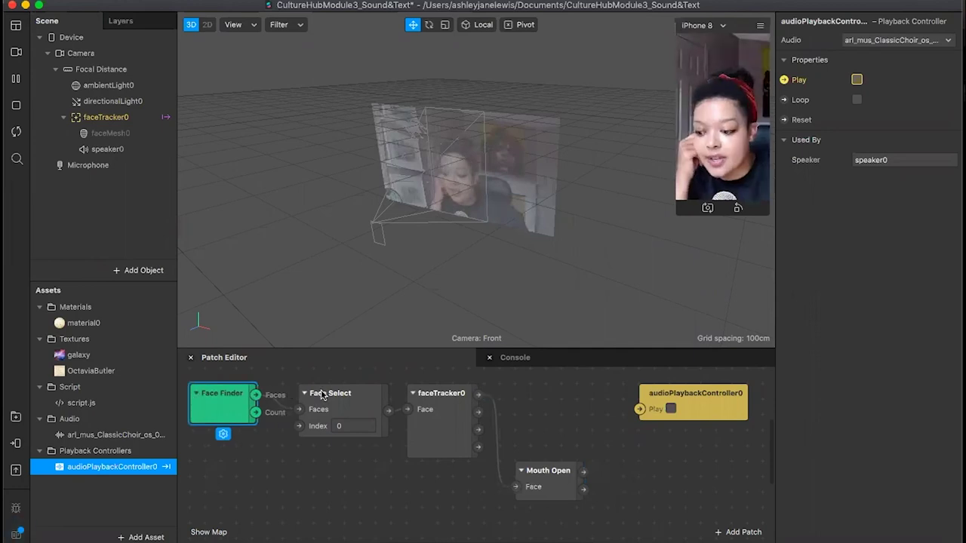
pyautogui.click(325, 394)
pyautogui.moveTo(333, 402)
pyautogui.mouseDown()
pyautogui.moveTo(303, 402)
pyautogui.moveTo(315, 403)
pyautogui.mouseUp()
pyautogui.moveTo(431, 404); pyautogui.dragTo(414, 403)
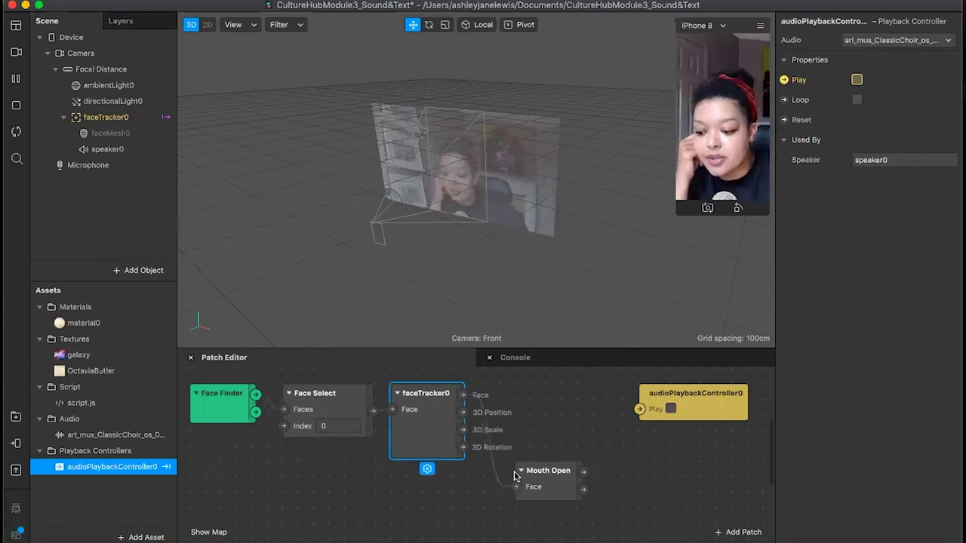
pyautogui.moveTo(547, 480); pyautogui.dragTo(518, 390)
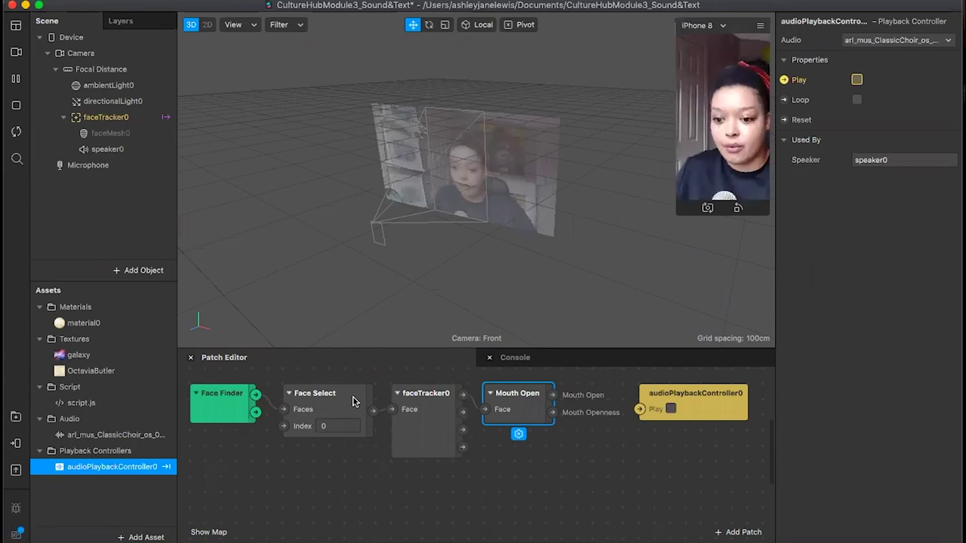
# Add a Greater Than logic patch and connect Mouth Open's Mouth Openness output to its first input
pyautogui.doubleClick(484, 495)
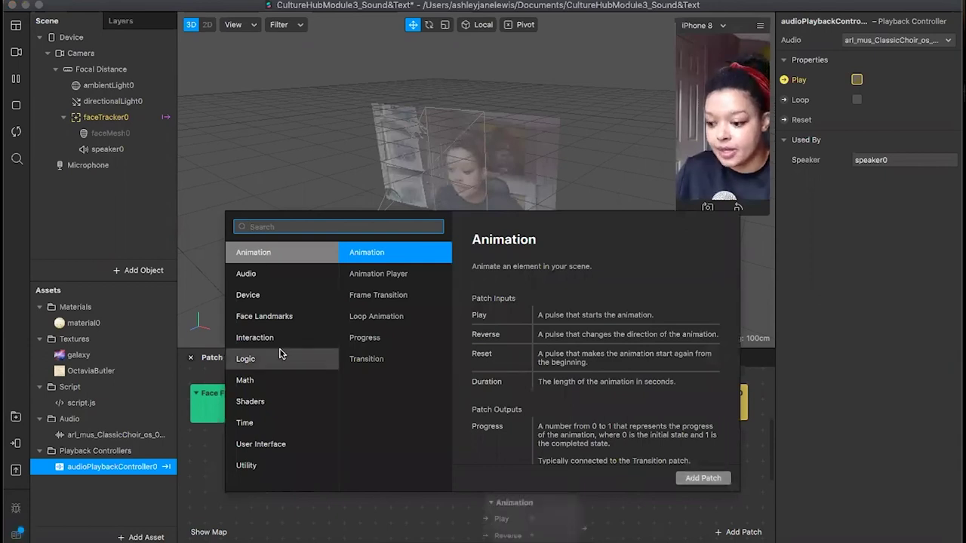
pyautogui.click(279, 354)
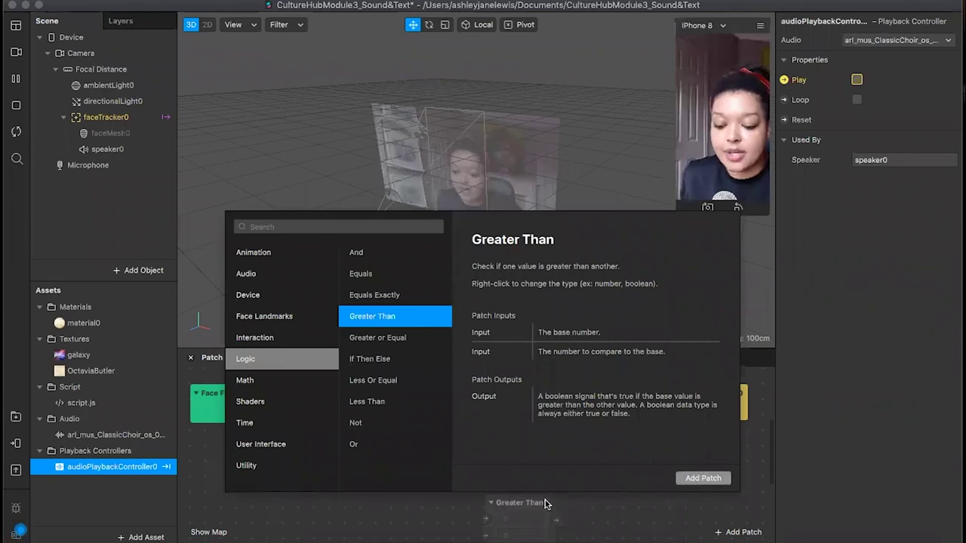
pyautogui.click(702, 479)
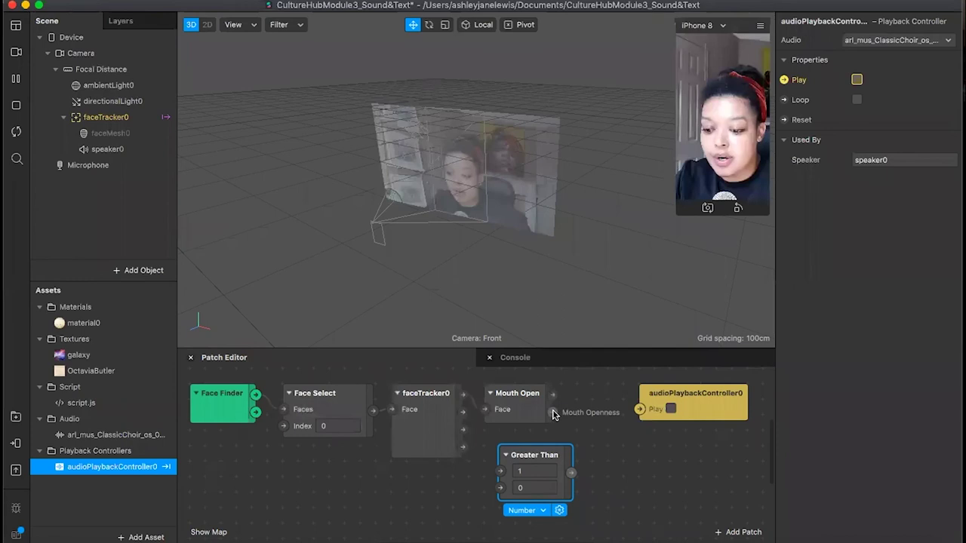
pyautogui.moveTo(553, 413); pyautogui.dragTo(498, 474)
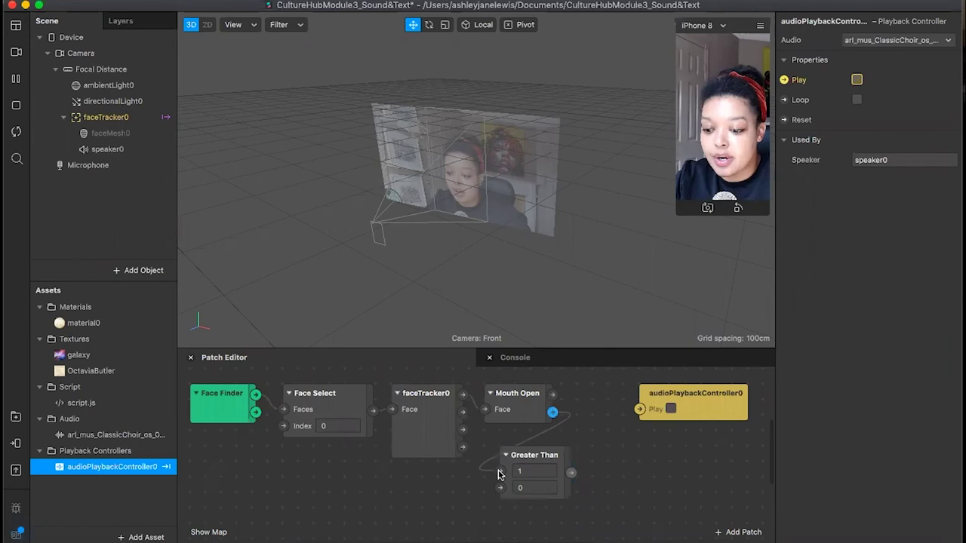
pyautogui.moveTo(498, 473); pyautogui.dragTo(498, 474)
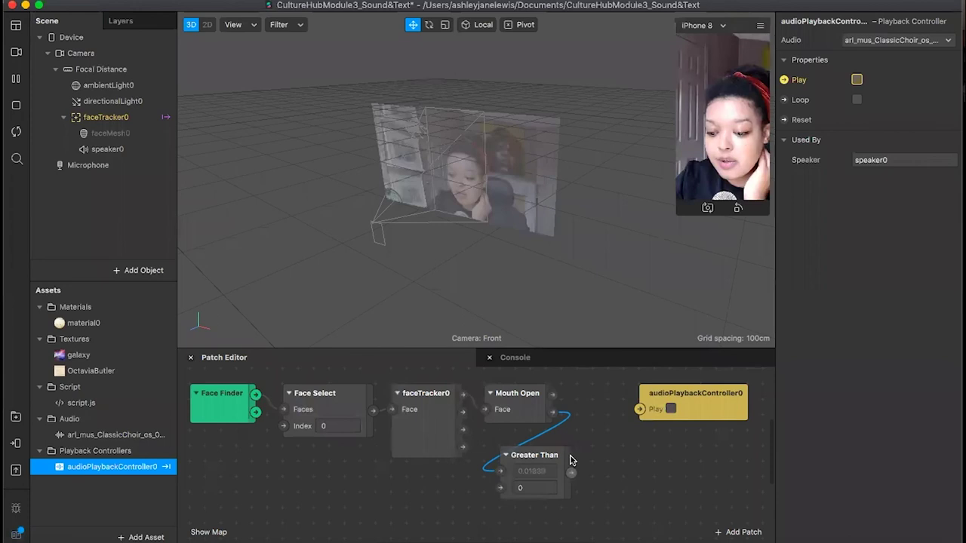
# Set the Greater Than patch's second comparison value to 0.4
pyautogui.click(532, 485)
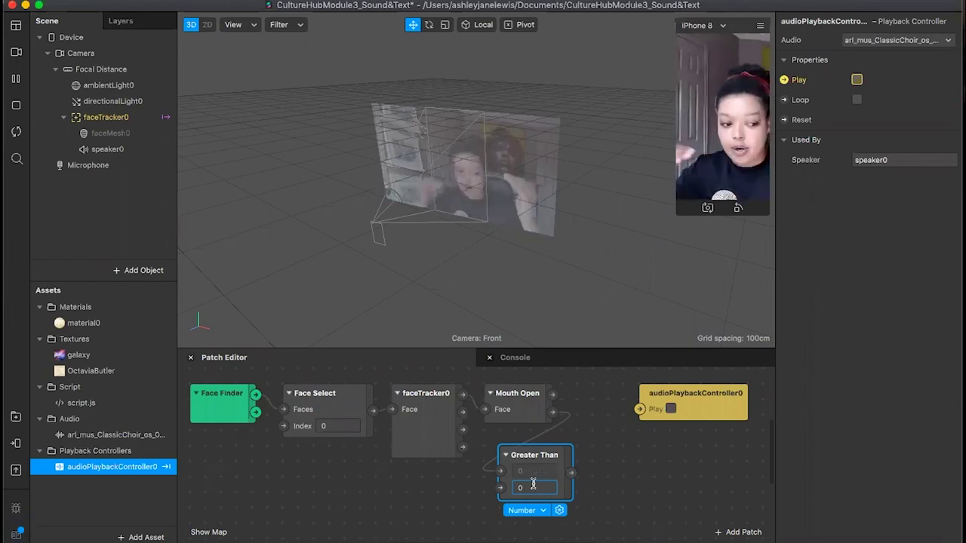
pyautogui.write('.4')
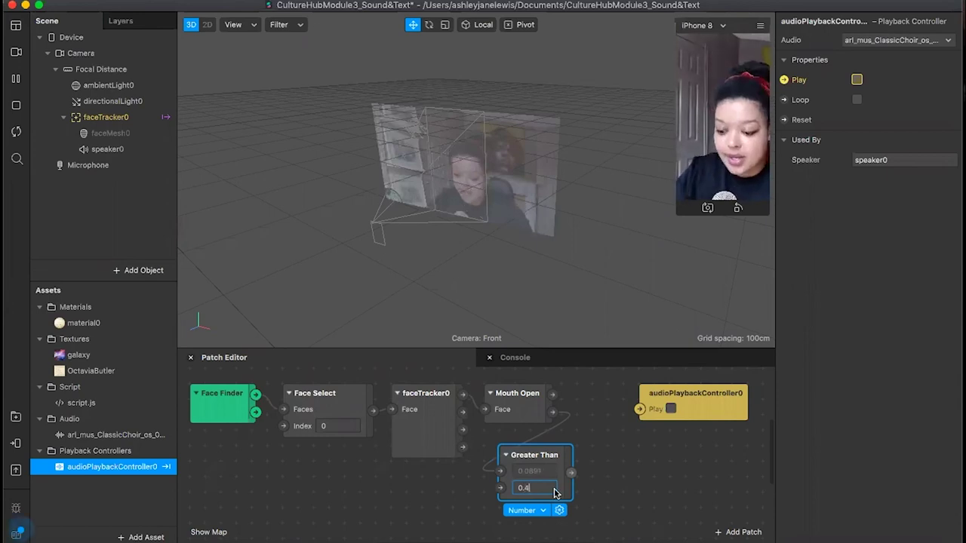
pyautogui.press('Return')
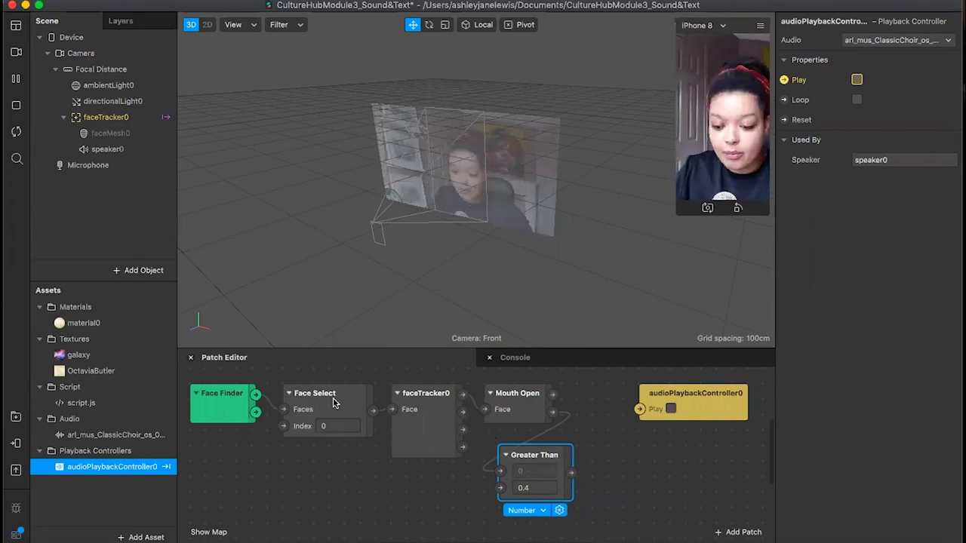
# Make room before audioPlaybackController0 by moving Face Select below Face Finder and shifting faceTracker0, Mouth Open and Greater Than closer to them
pyautogui.moveTo(276, 492); pyautogui.dragTo(248, 535)
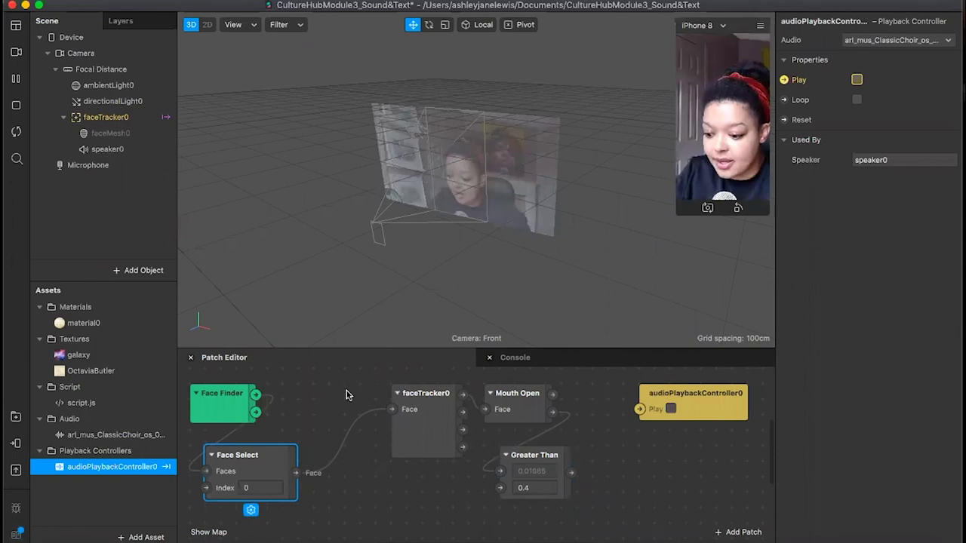
pyautogui.moveTo(426, 394); pyautogui.dragTo(348, 395)
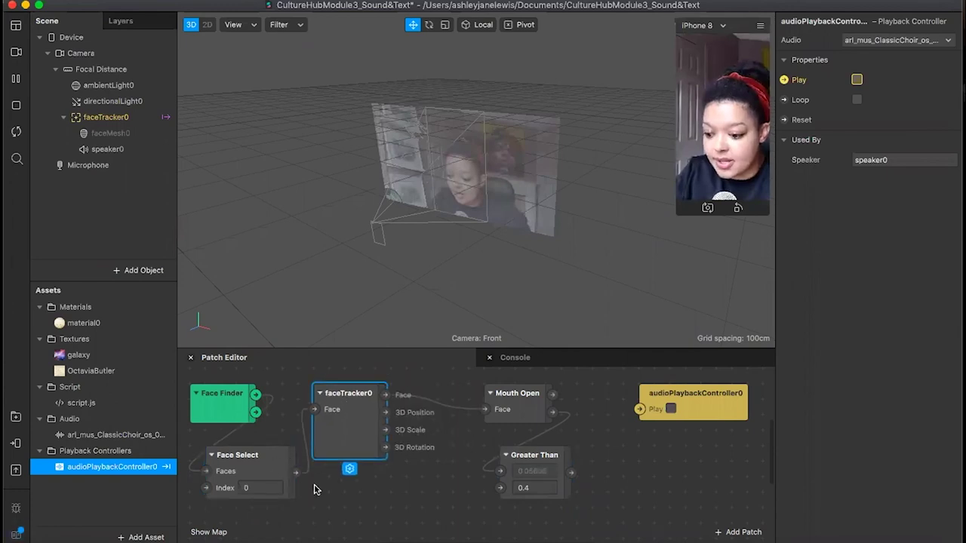
pyautogui.moveTo(278, 470); pyautogui.dragTo(302, 490)
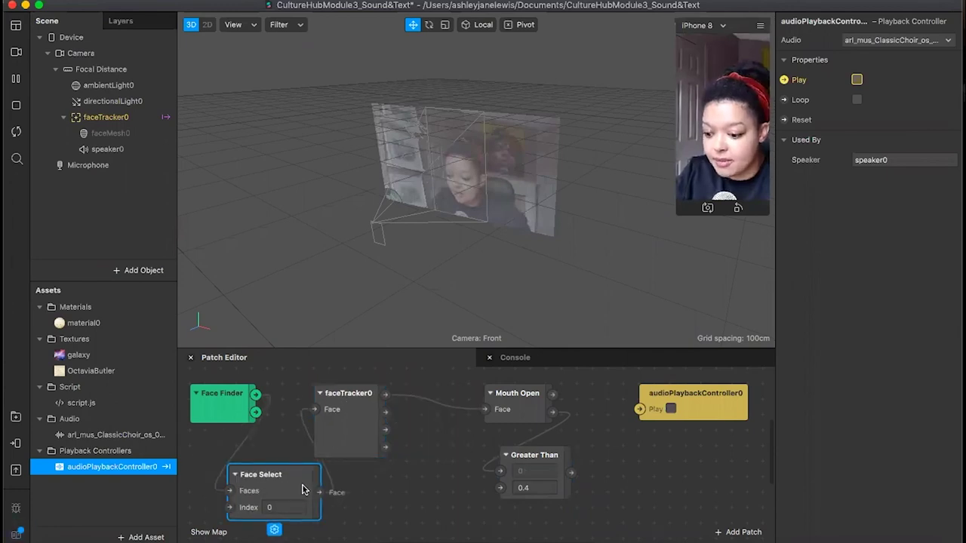
pyautogui.moveTo(347, 430)
pyautogui.mouseDown()
pyautogui.moveTo(370, 426)
pyautogui.moveTo(340, 422)
pyautogui.mouseUp()
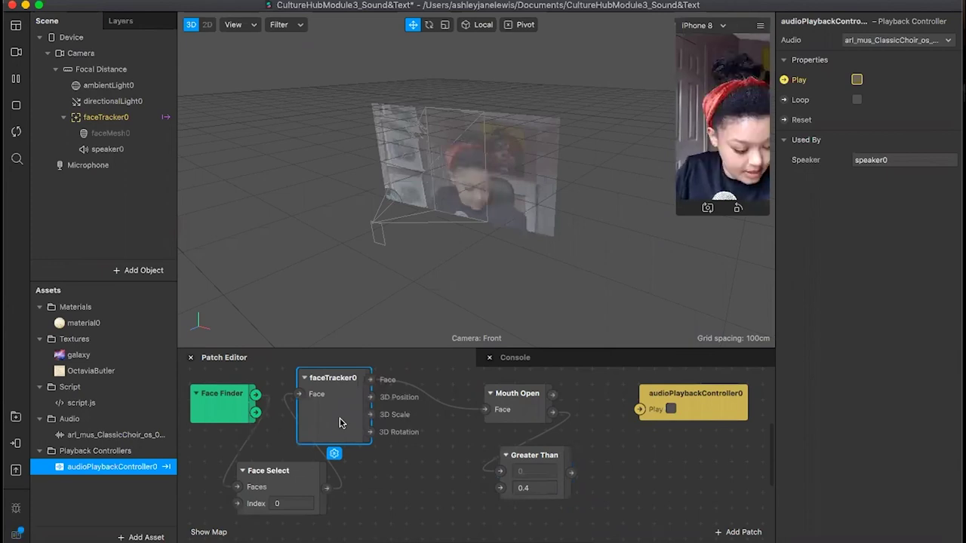
pyautogui.moveTo(491, 393); pyautogui.dragTo(379, 387)
pyautogui.moveTo(534, 455); pyautogui.dragTo(445, 472)
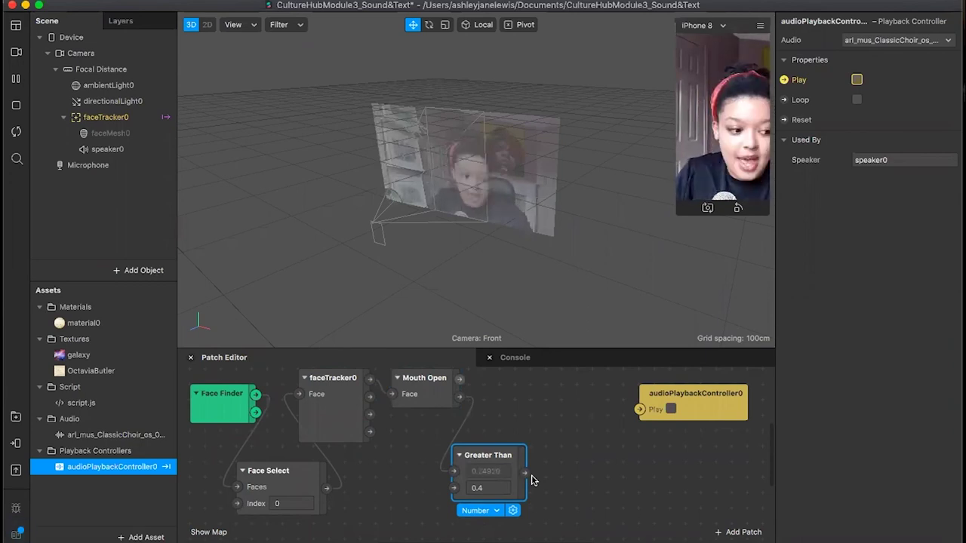
# Add a Switch utility patch beside Greater Than and connect Greater Than's output to the Switch's Flip input
pyautogui.doubleClick(576, 466)
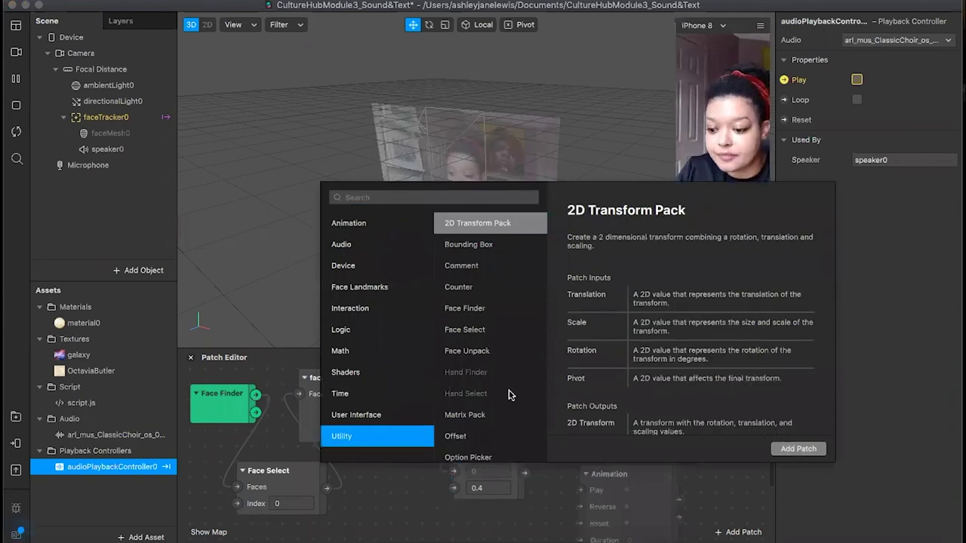
pyautogui.scroll(-5, 508, 394)
pyautogui.click(504, 345)
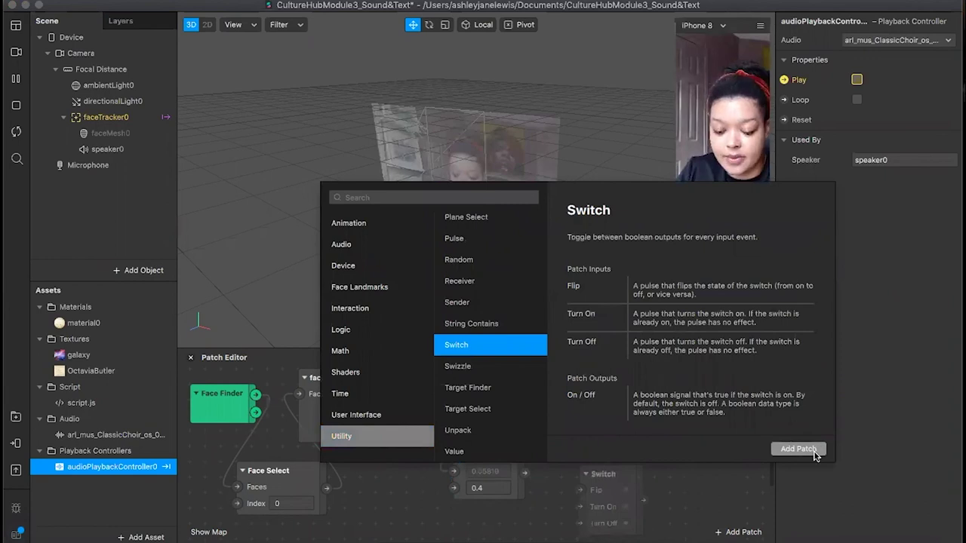
pyautogui.click(603, 474)
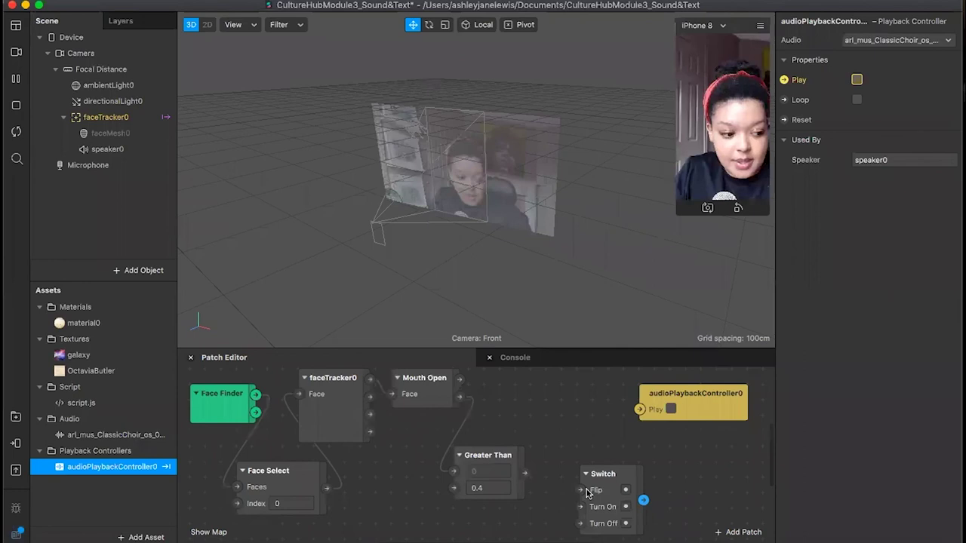
pyautogui.moveTo(527, 475); pyautogui.dragTo(582, 494)
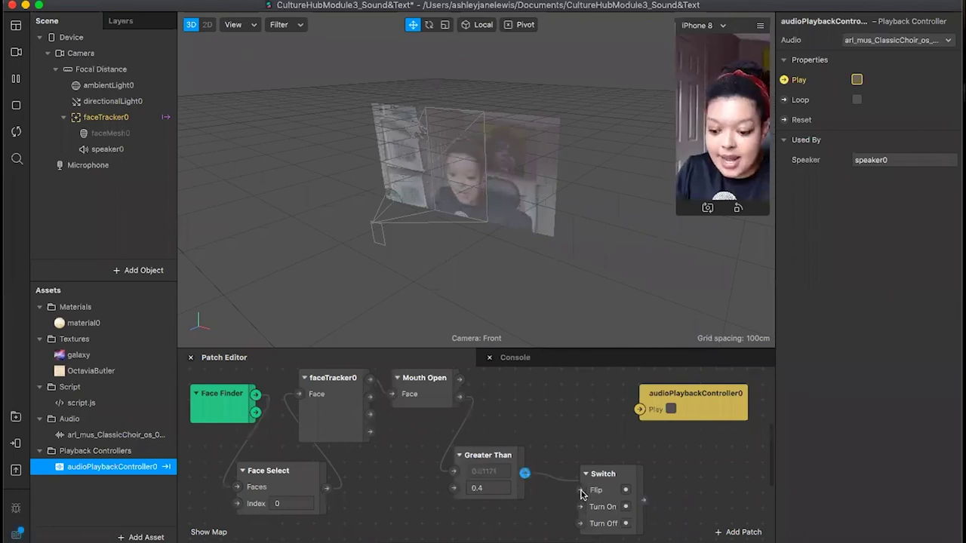
# Place the Pulse patch above and between Greater Than and Switch, and connect the Switch's On/Off output to audioPlaybackController0's Play input
pyautogui.moveTo(609, 457); pyautogui.dragTo(554, 396)
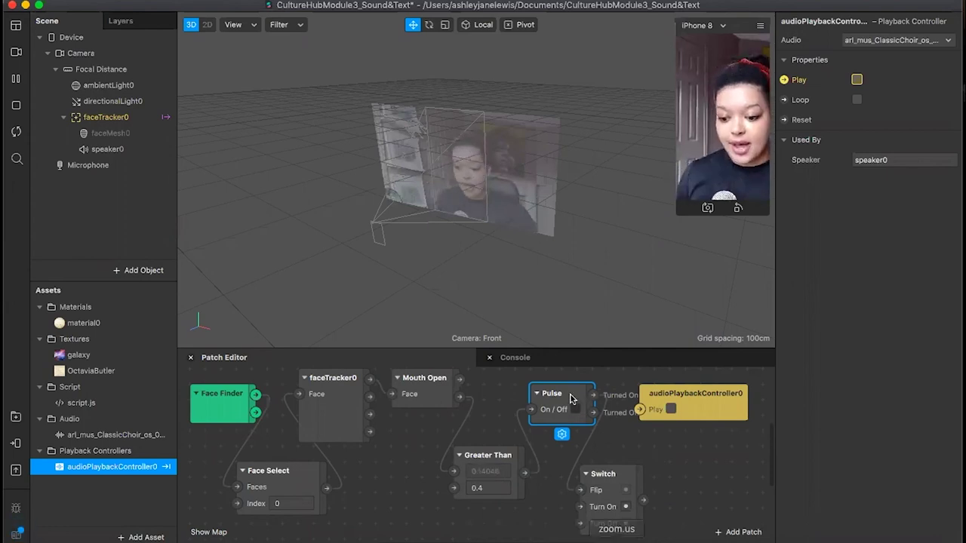
pyautogui.moveTo(550, 395); pyautogui.dragTo(544, 399)
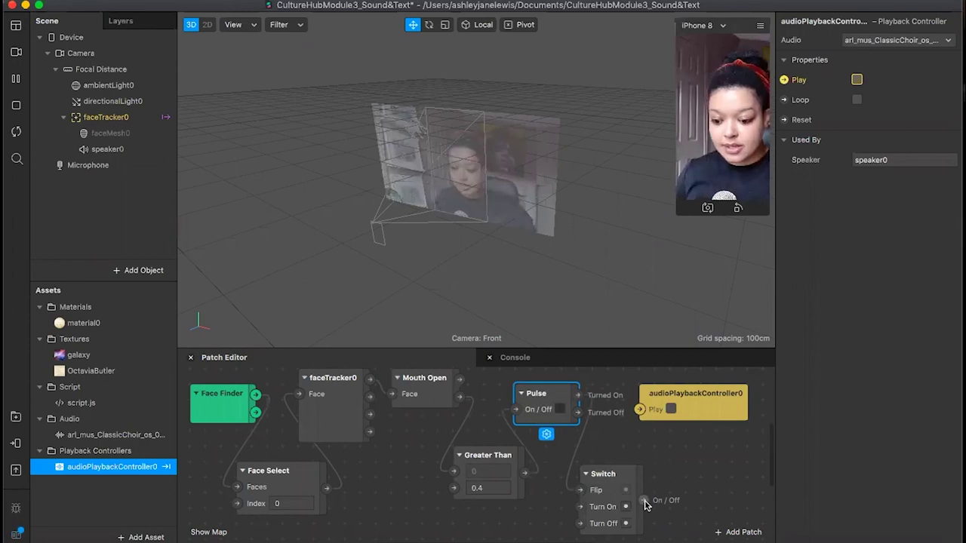
pyautogui.moveTo(643, 501); pyautogui.dragTo(639, 409)
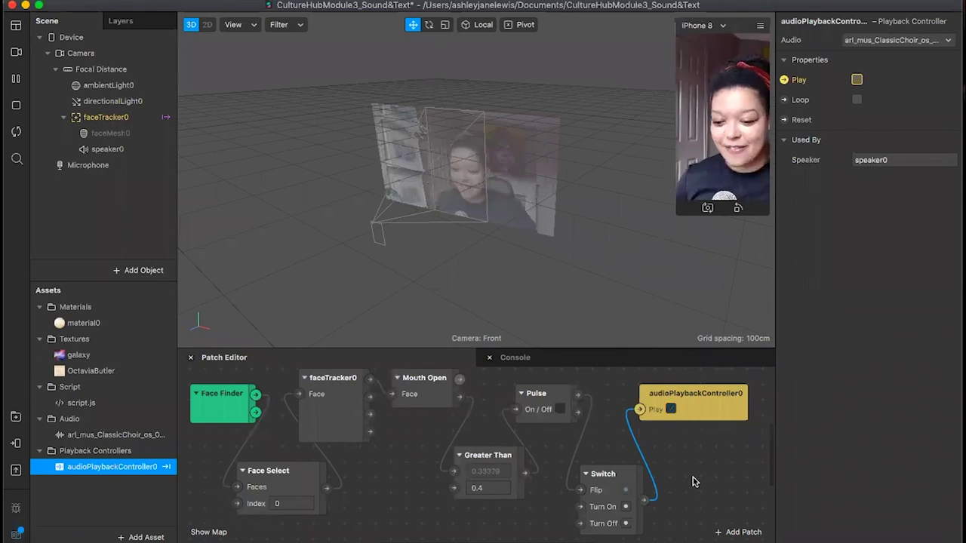
# Toggle Loop on audioPlaybackController0, leaving it enabled, and move the Switch patch closer to Greater Than
pyautogui.click(857, 100)
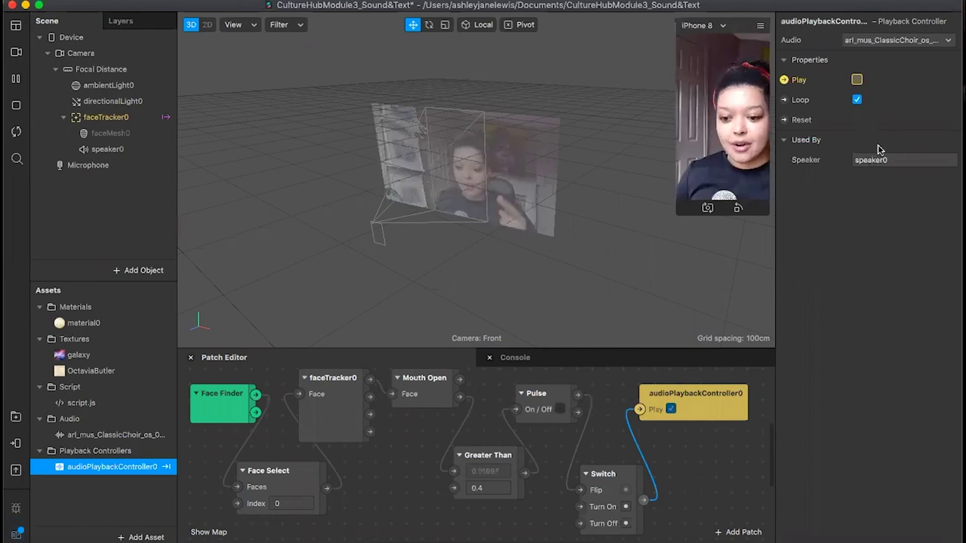
pyautogui.click(855, 101)
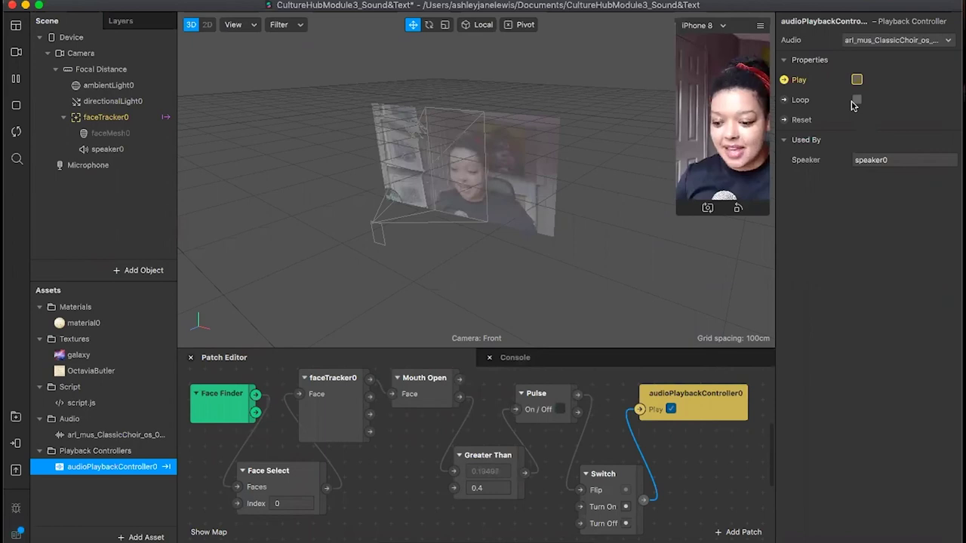
pyautogui.click(857, 100)
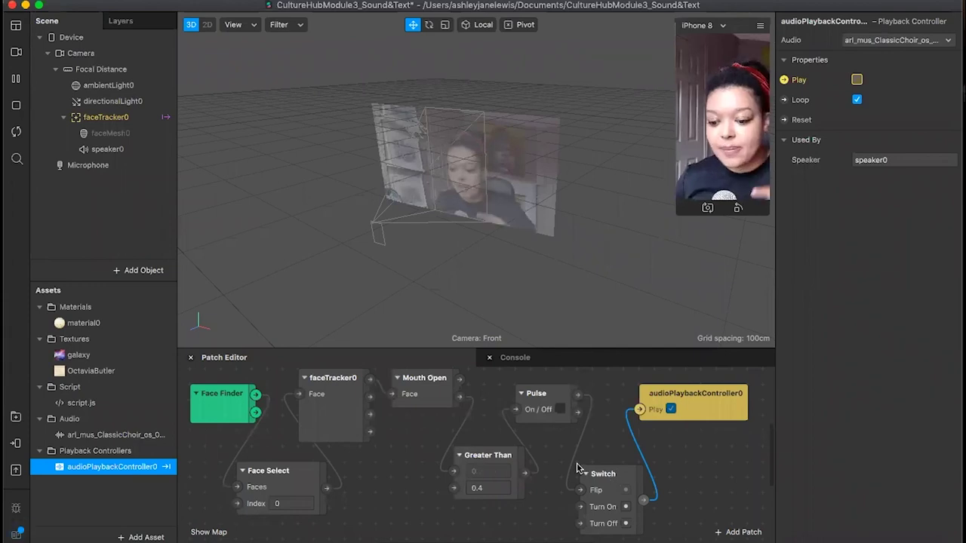
pyautogui.moveTo(598, 477); pyautogui.dragTo(580, 468)
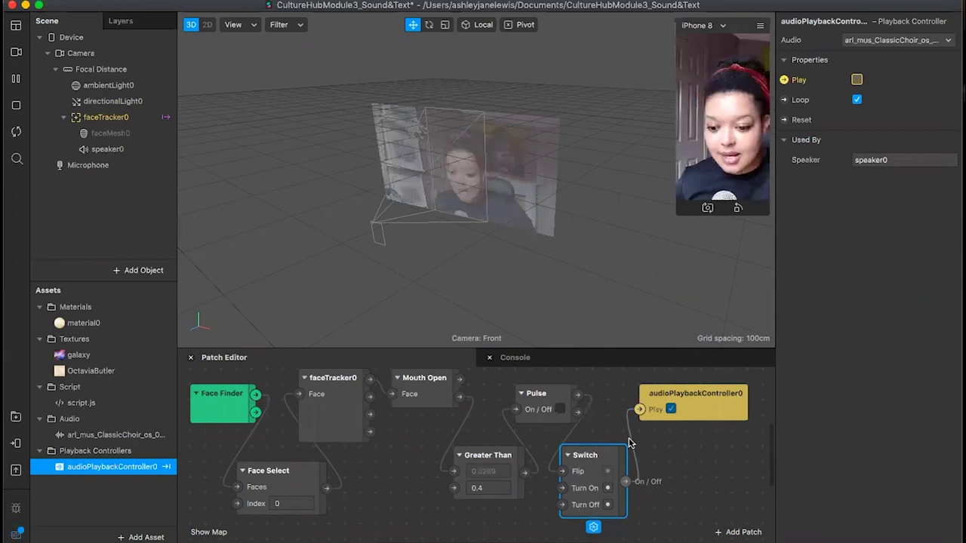
# Remove the connection from Switch to audioPlaybackController0's Play input and add a Not logic patch beside Switch
pyautogui.click(636, 467)
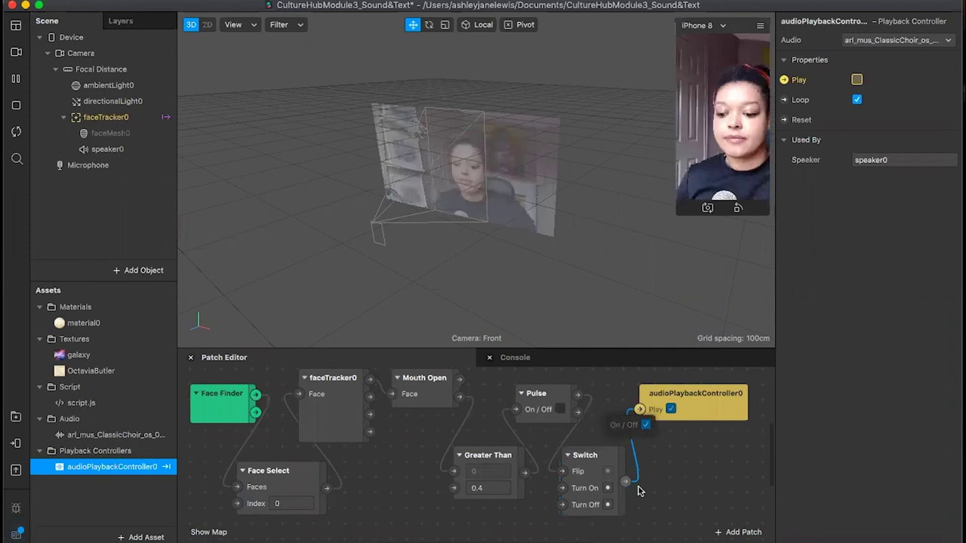
pyautogui.press('BackSpace')
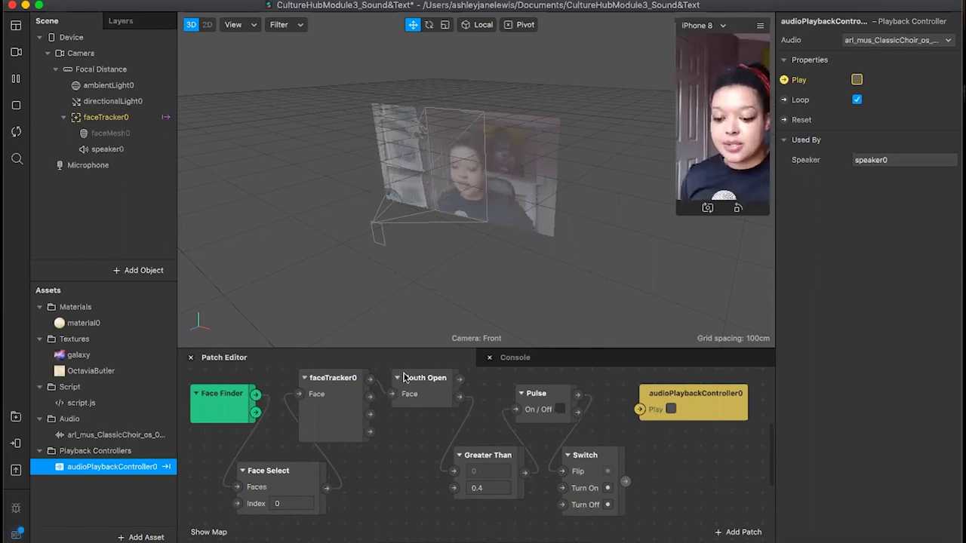
pyautogui.doubleClick(533, 375)
pyautogui.click(446, 335)
pyautogui.click(548, 400)
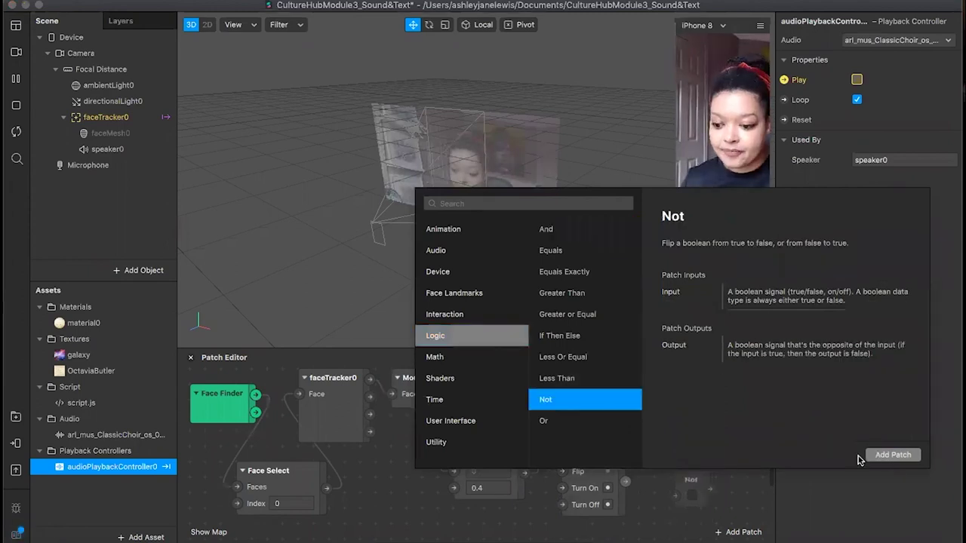
pyautogui.click(688, 483)
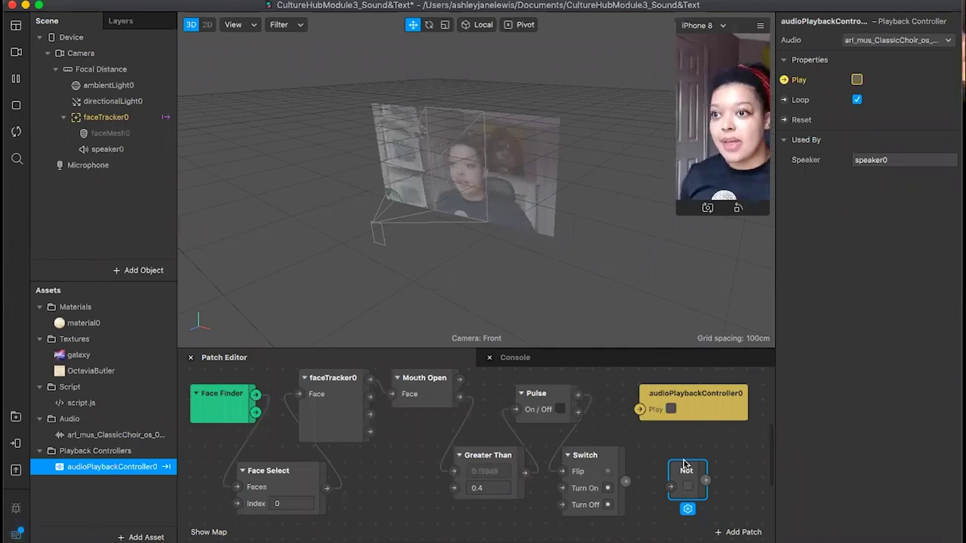
# Connect Switch's output to the Not patch and delete the connection from Not to audioPlaybackController0's Play input
pyautogui.moveTo(625, 481); pyautogui.dragTo(640, 409)
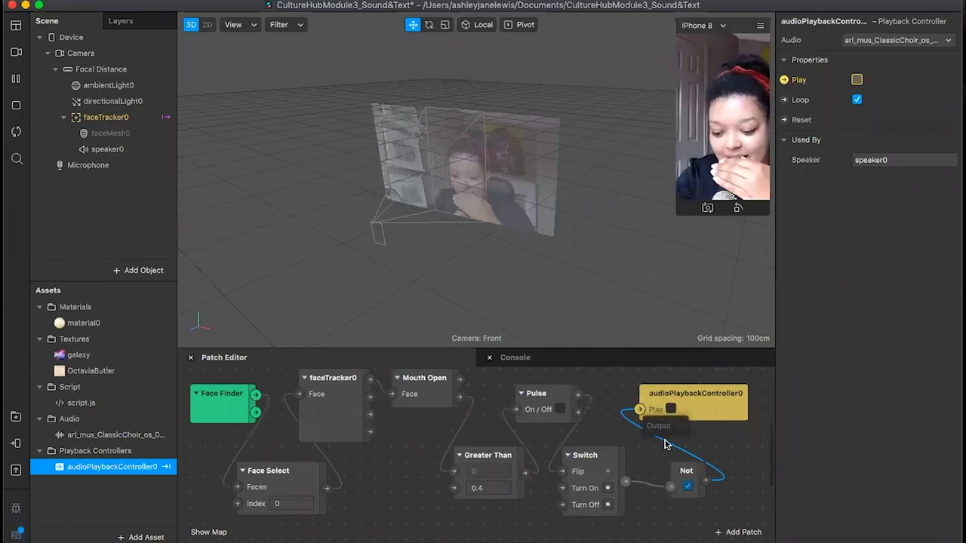
pyautogui.press('BackSpace')
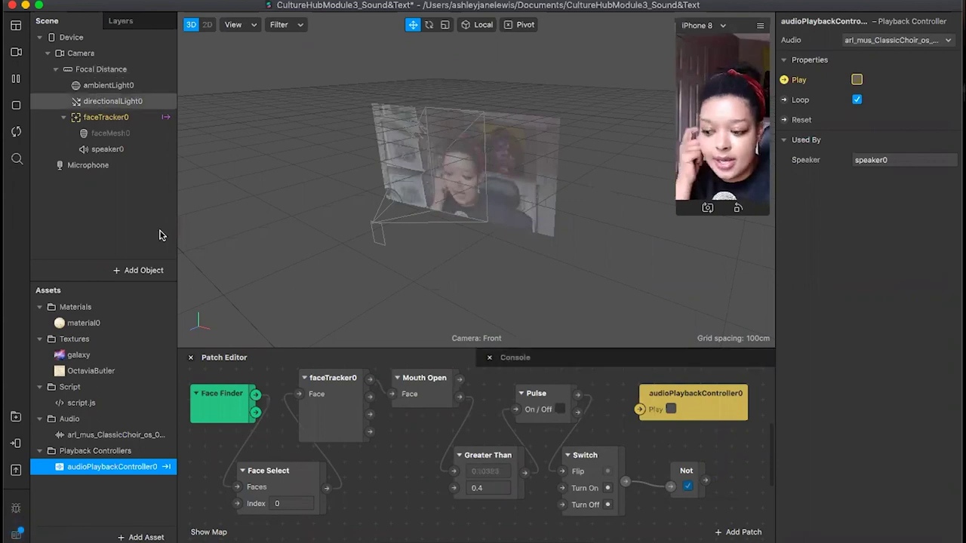
# Insert a 2D Text object into the scene and set its color to white
pyautogui.click(130, 272)
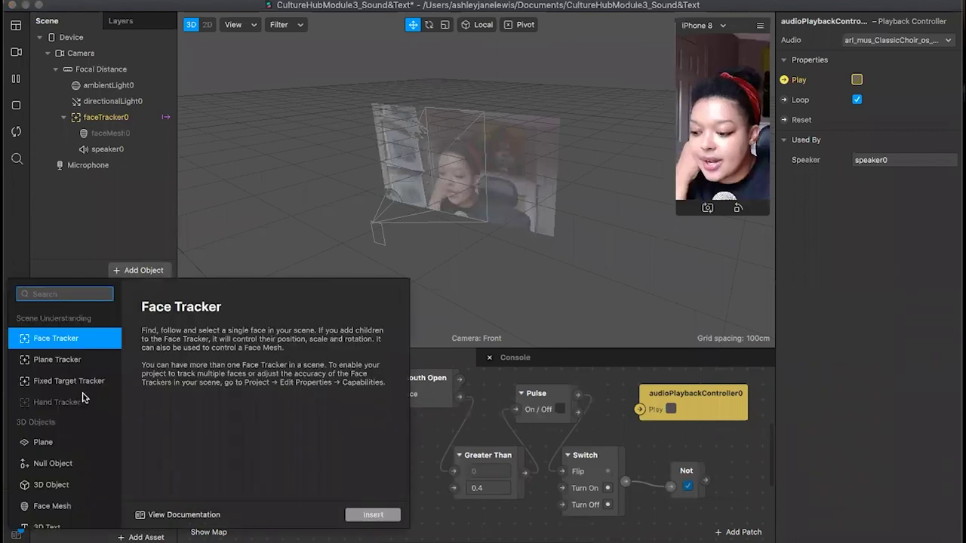
pyautogui.scroll(-2, 74, 490)
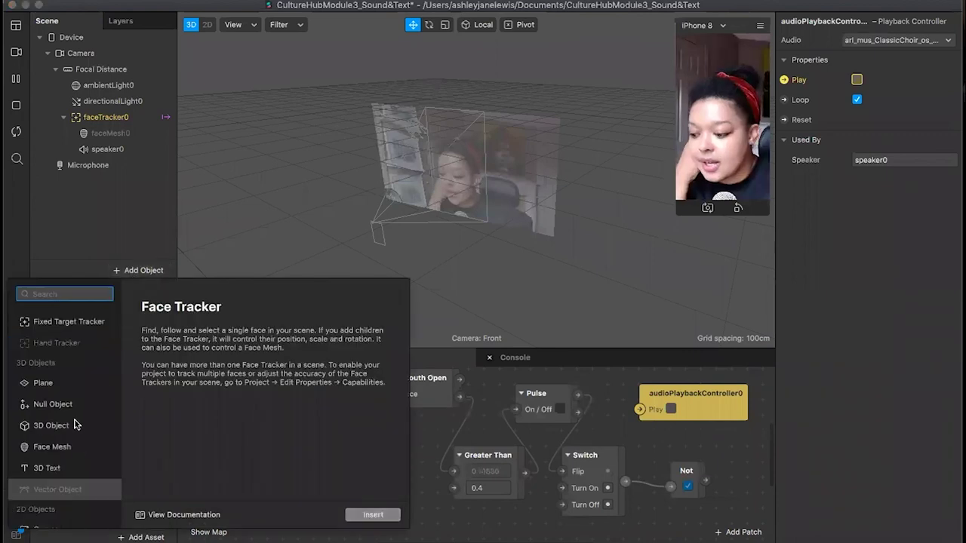
pyautogui.scroll(-6, 76, 424)
pyautogui.click(73, 394)
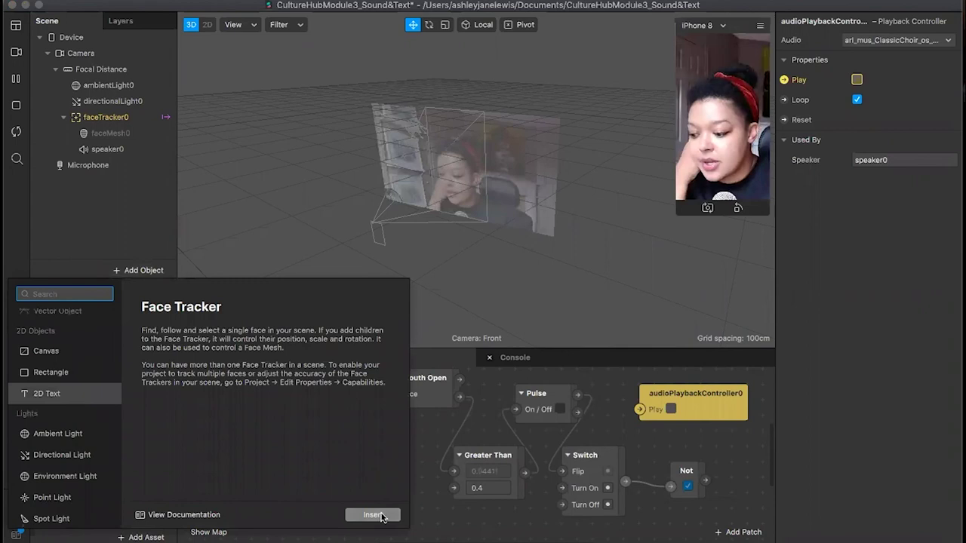
pyautogui.click(374, 515)
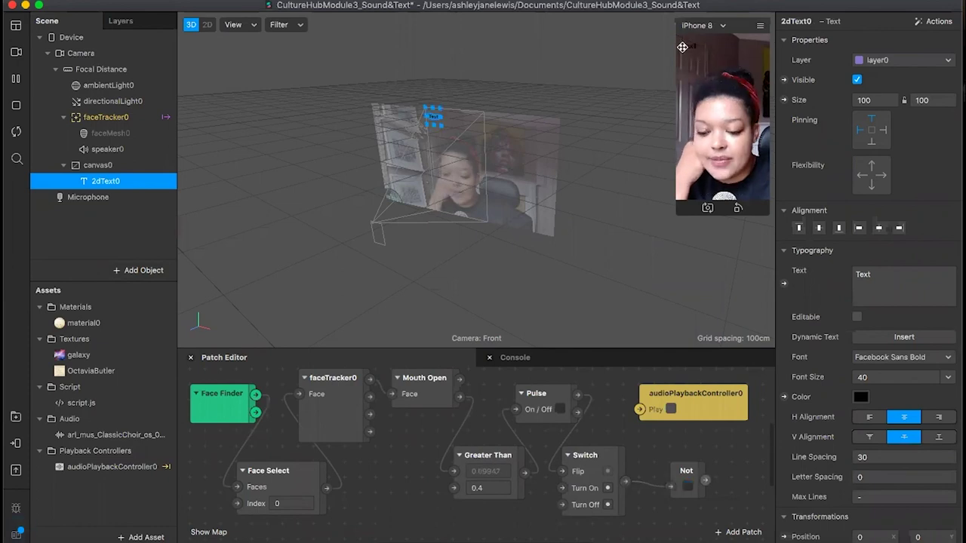
pyautogui.click(860, 397)
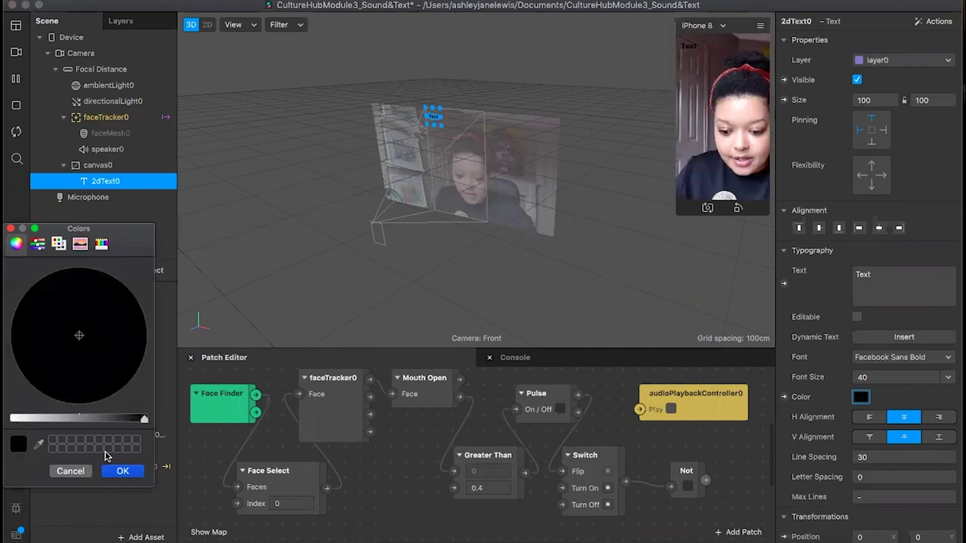
pyautogui.click(122, 471)
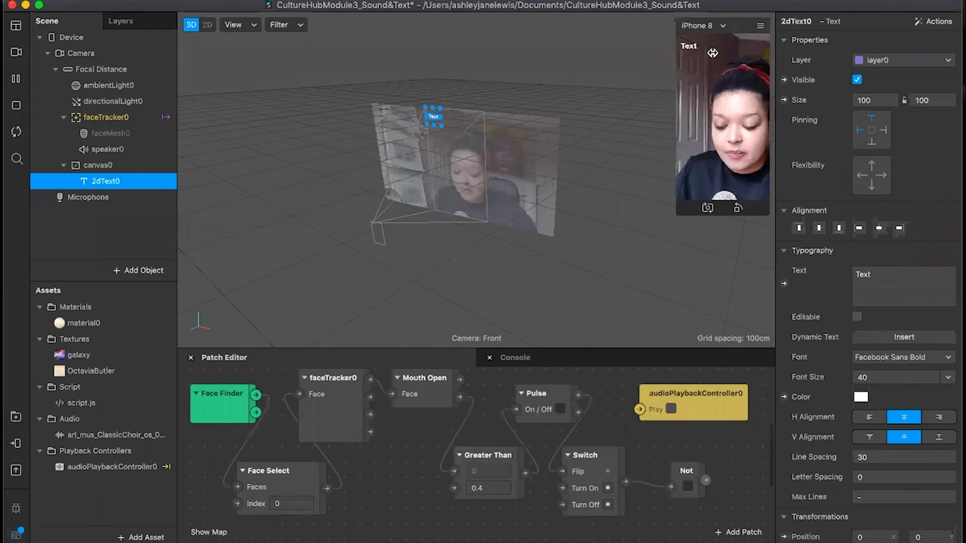
# Replace the 2D text's placeholder wording with "This is a story about my background."
pyautogui.click(892, 300)
pyautogui.moveTo(892, 300); pyautogui.dragTo(890, 267)
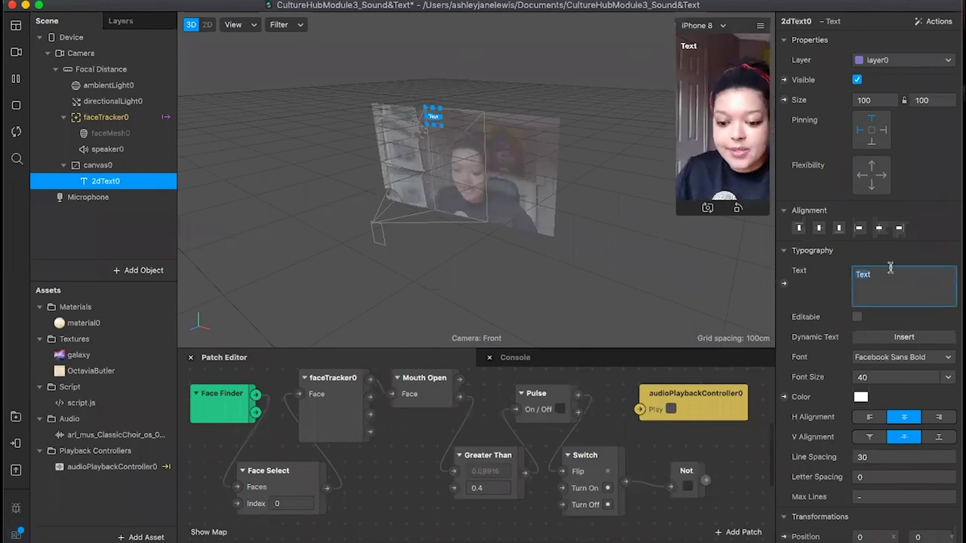
pyautogui.write('Thi')
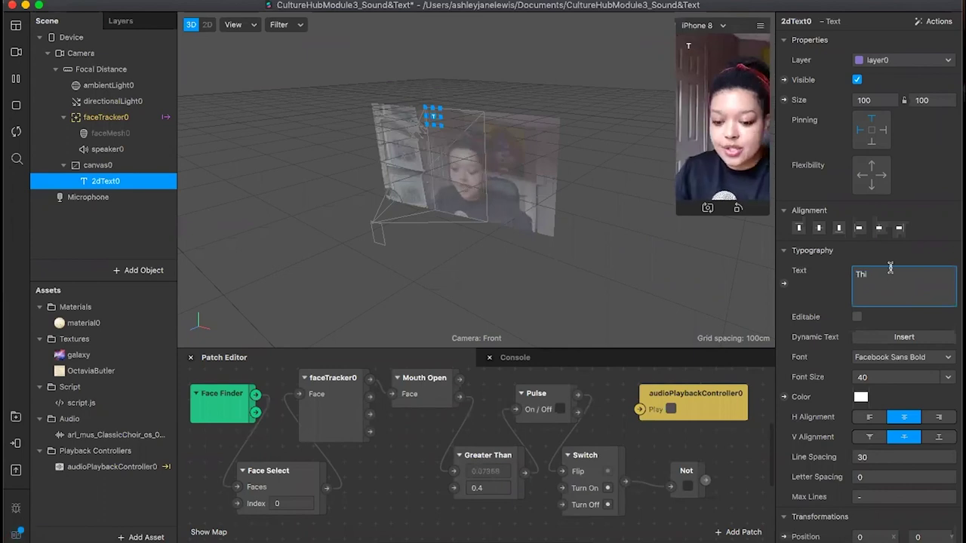
pyautogui.write('s is a story about')
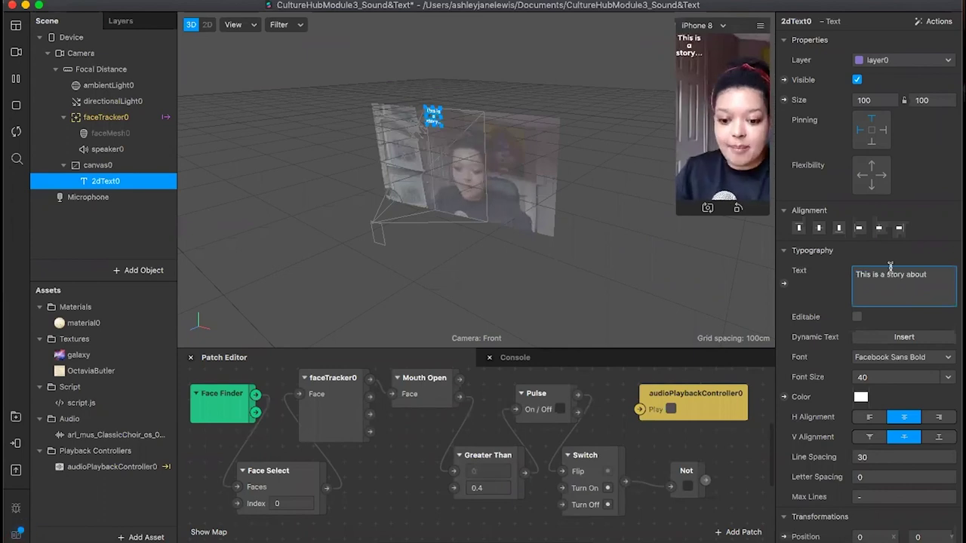
pyautogui.write(' my ')
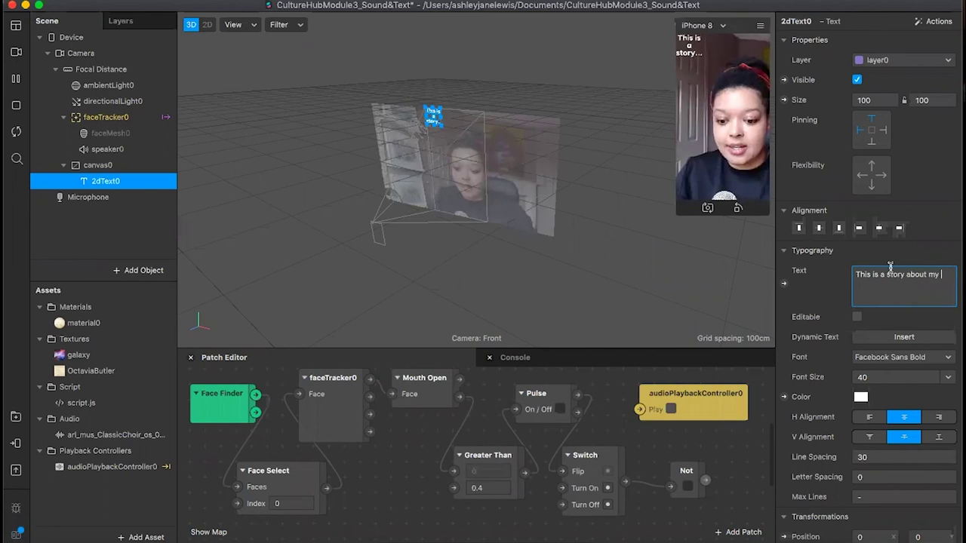
pyautogui.write('backgr')
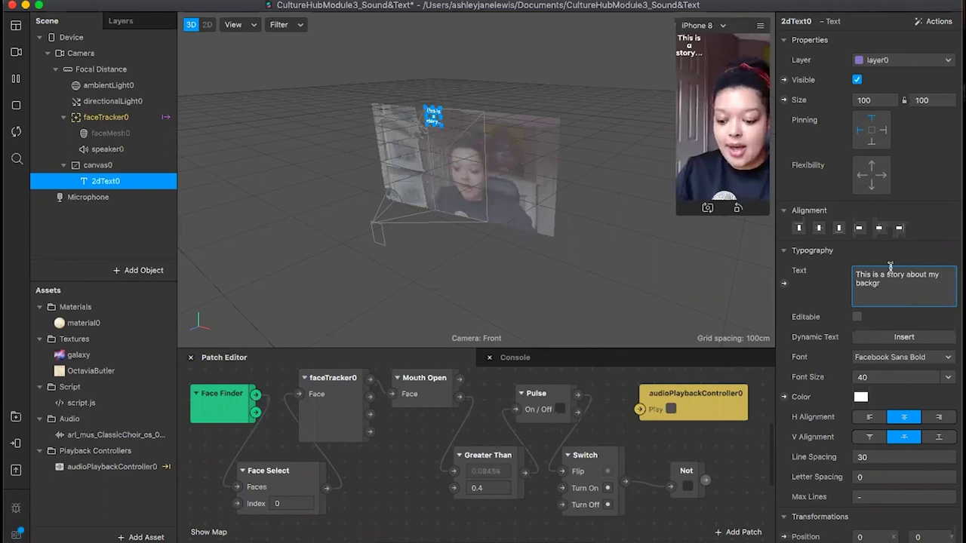
pyautogui.write('ound.')
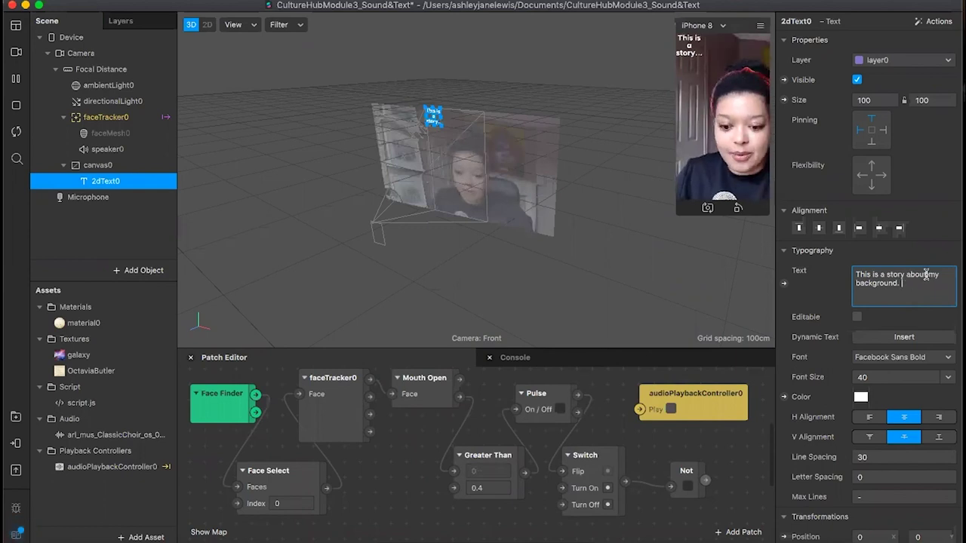
# Replace "my background." in the 2D text with "Roby Roy, the original Robin Hood."
pyautogui.hotkey('alt', 'shift', 'Left')
pyautogui.hotkey('alt', 'shift', 'Left')
pyautogui.write('Ro')
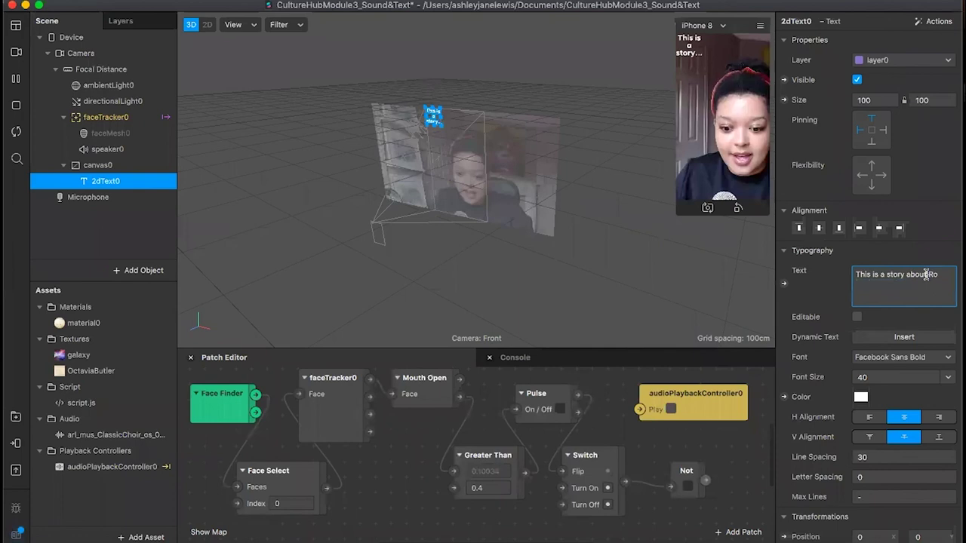
pyautogui.write('by Roy')
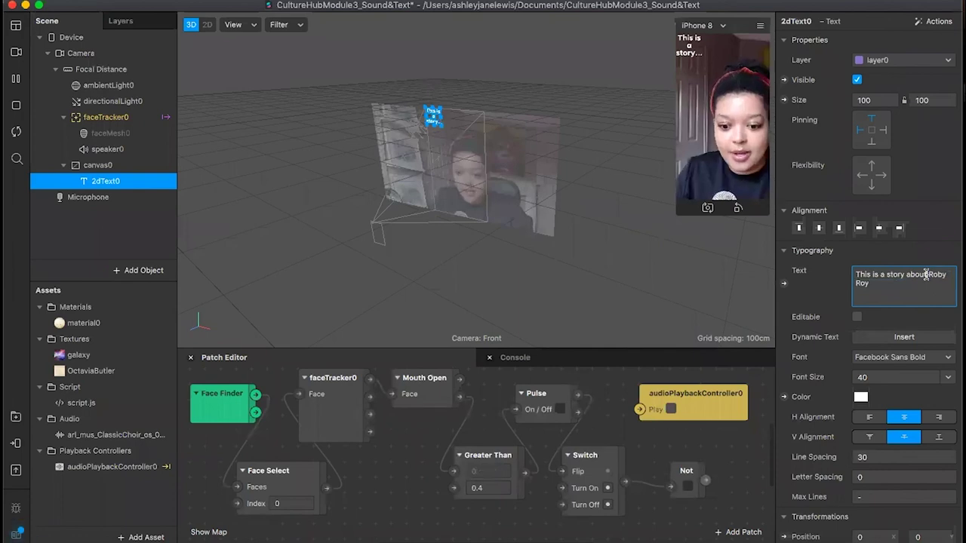
pyautogui.write(', the original Robin Hood.')
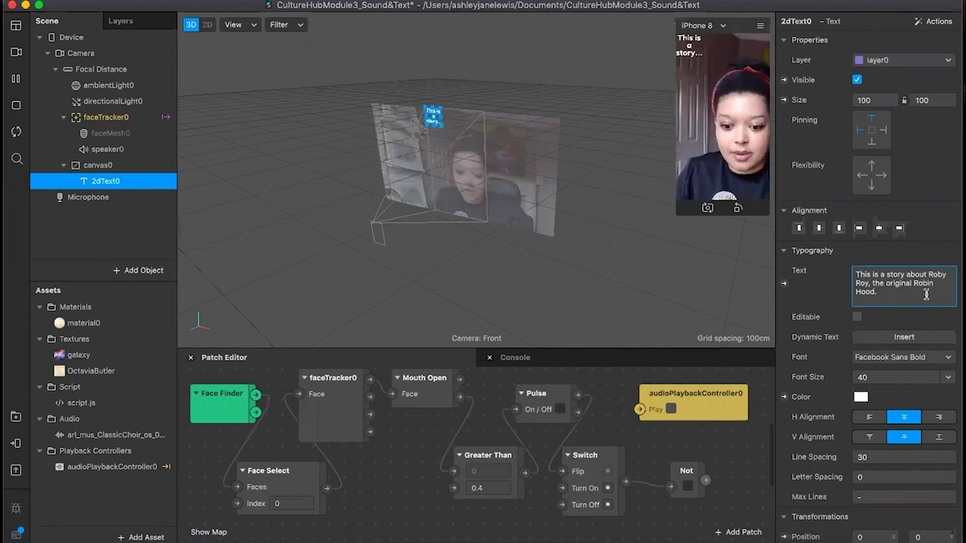
pyautogui.click(694, 44)
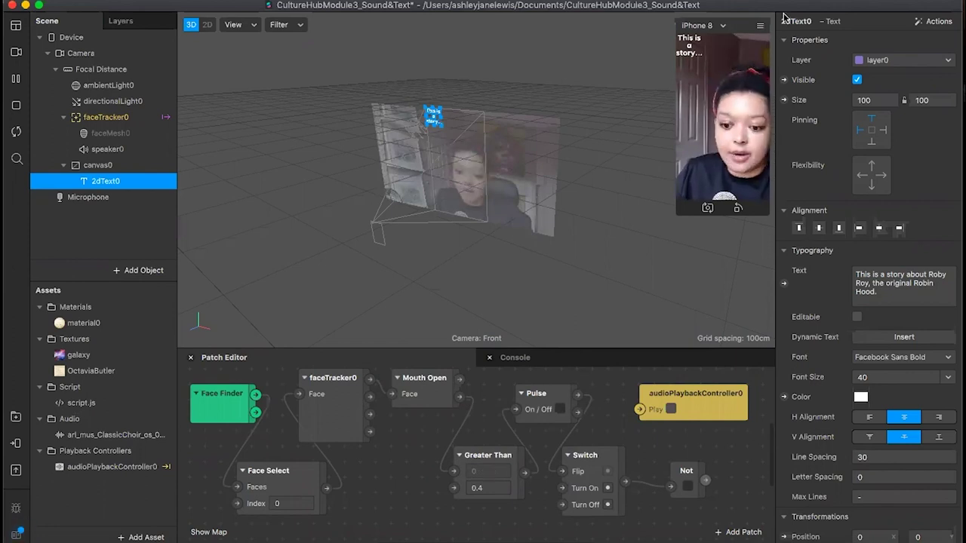
# Set the width of the 2D text box to Fill Width
pyautogui.click(881, 100)
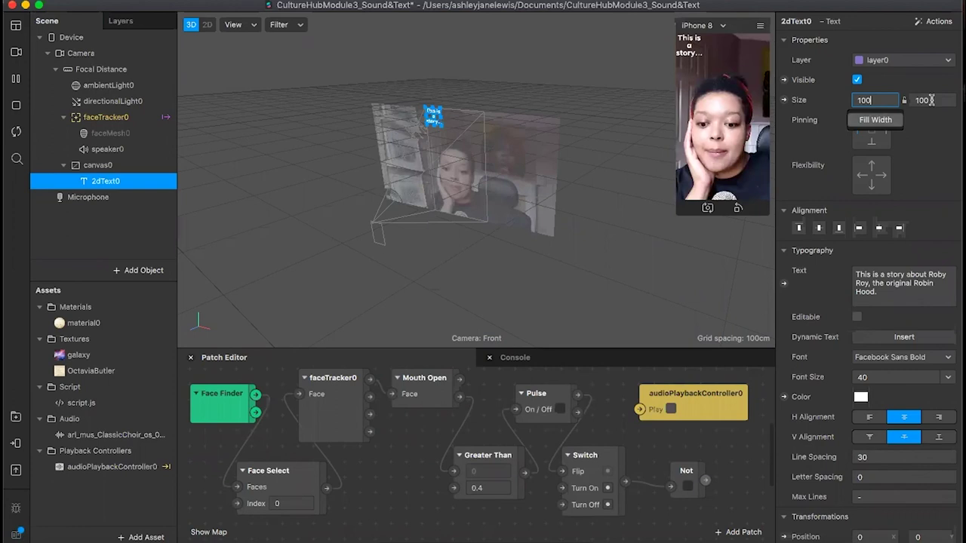
pyautogui.press('Down')
pyautogui.press('Return')
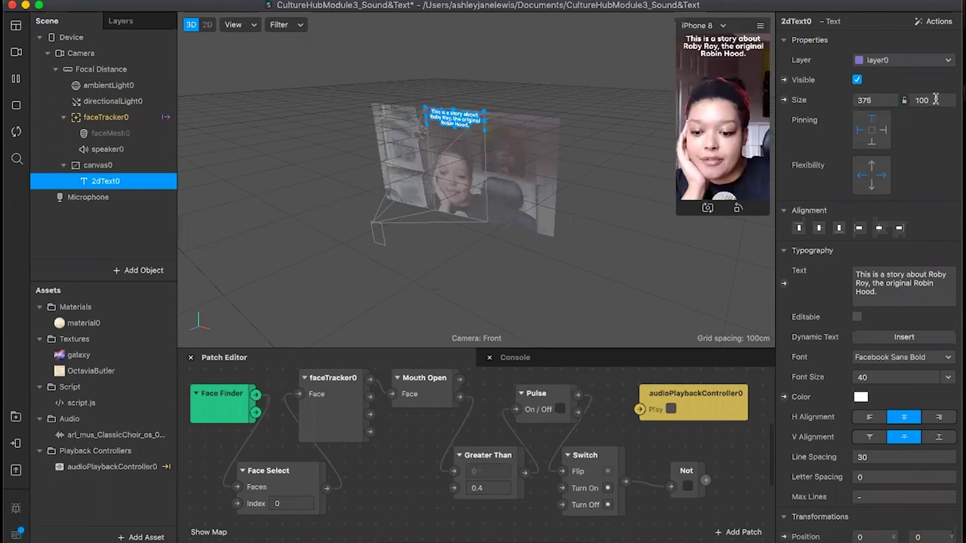
# Set the height of the 2D text box to 130
pyautogui.click(940, 103)
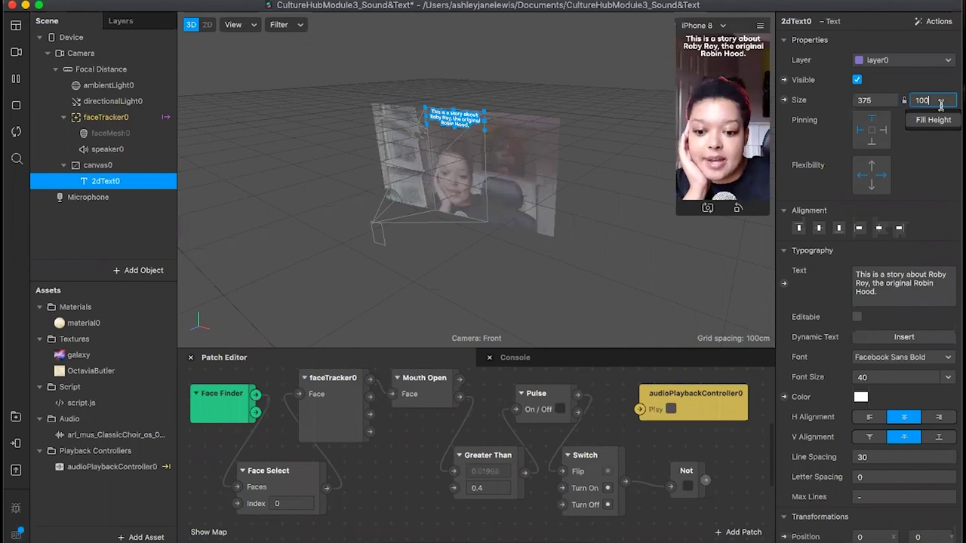
pyautogui.hotkey('shift', 'Down')
pyautogui.click(940, 104)
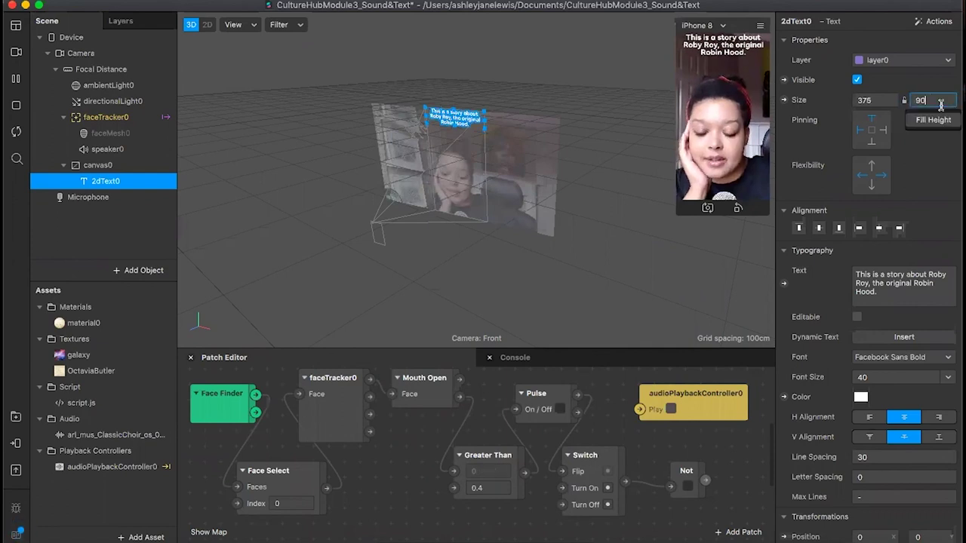
pyautogui.press('BackSpace')
pyautogui.press('BackSpace')
pyautogui.write('20')
pyautogui.press('BackSpace')
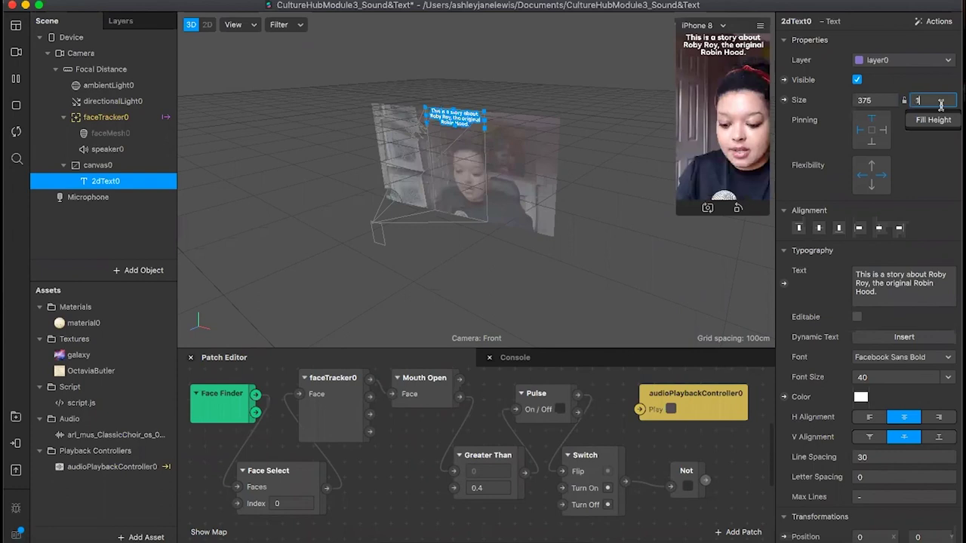
pyautogui.write('30')
pyautogui.press('BackSpace')
pyautogui.press('BackSpace')
pyautogui.write('20')
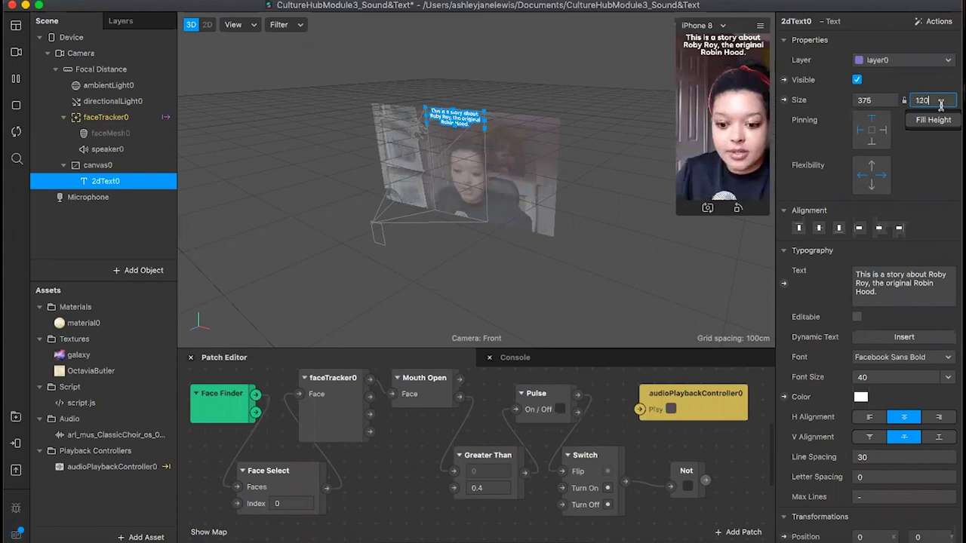
pyautogui.press('Return')
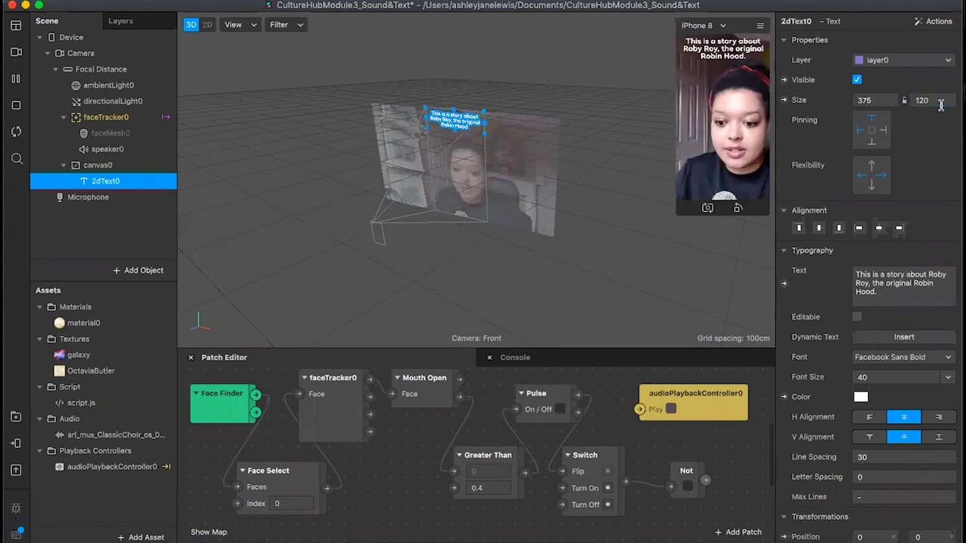
pyautogui.click(940, 105)
pyautogui.click(940, 105)
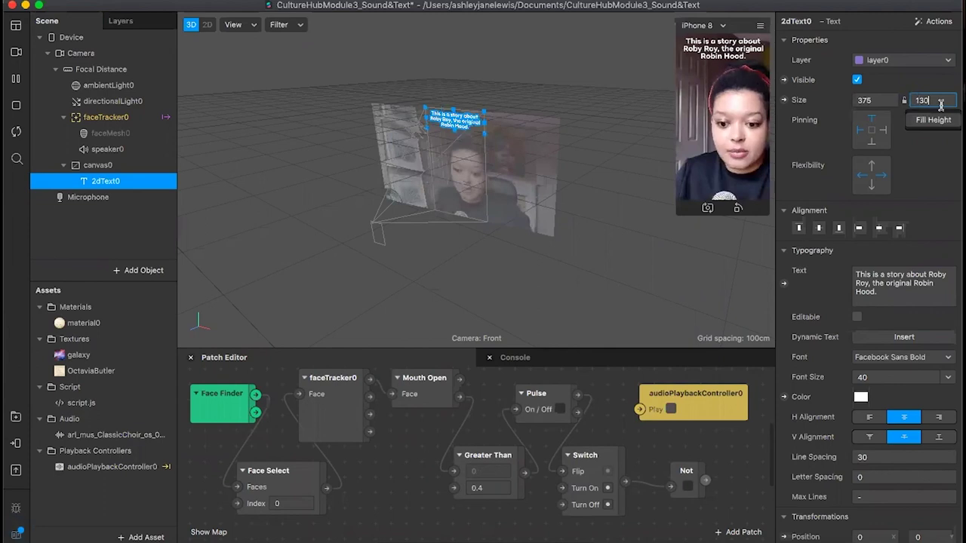
pyautogui.press('Return')
# Try left horizontal alignment on the 2D text and return it to centered
pyautogui.click(856, 79)
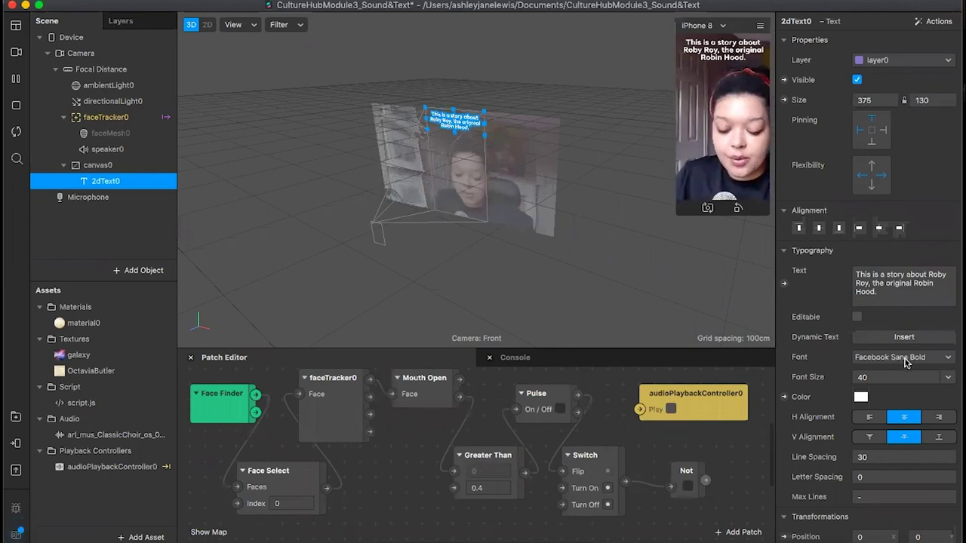
pyautogui.click(871, 417)
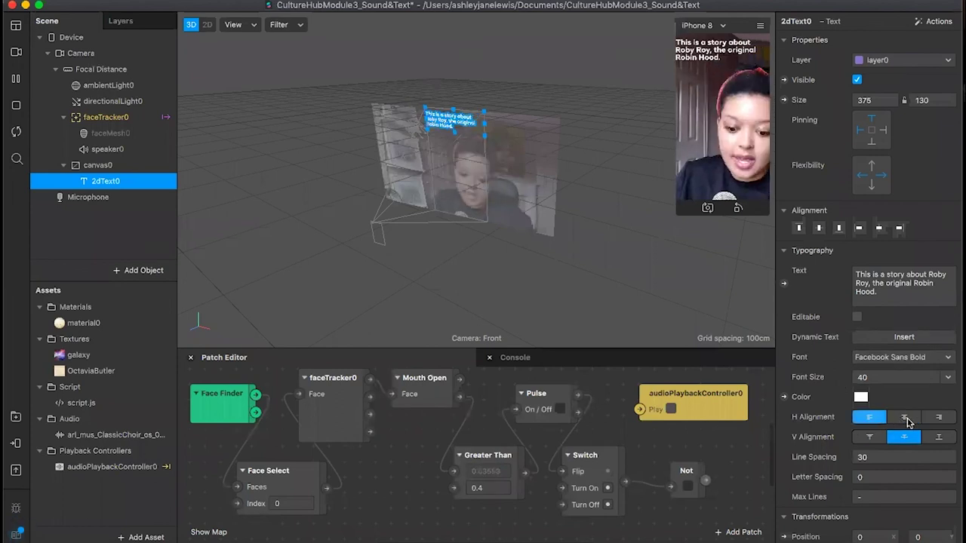
pyautogui.click(905, 417)
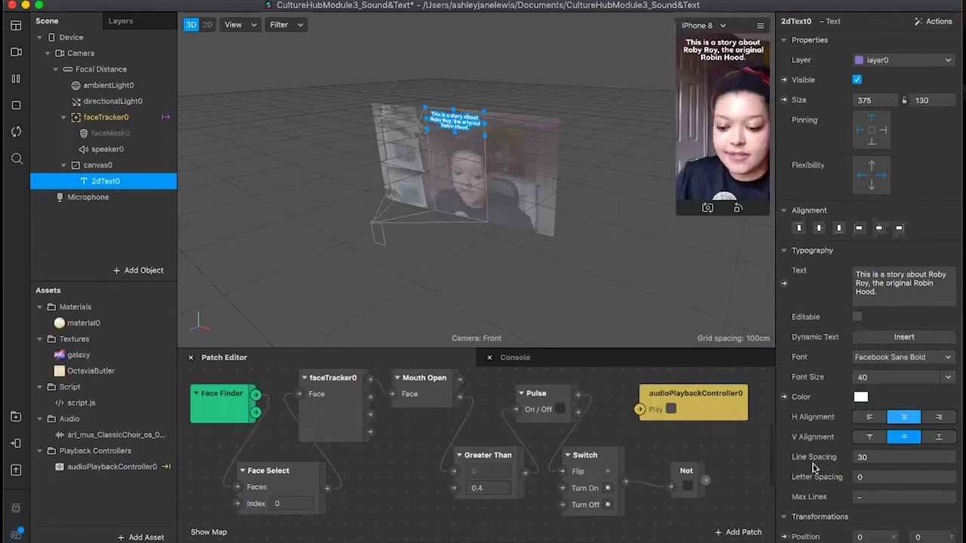
# Create a new material for the 2D text and assign the galaxy texture to it
pyautogui.scroll(-1, 813, 467)
pyautogui.scroll(-3, 813, 468)
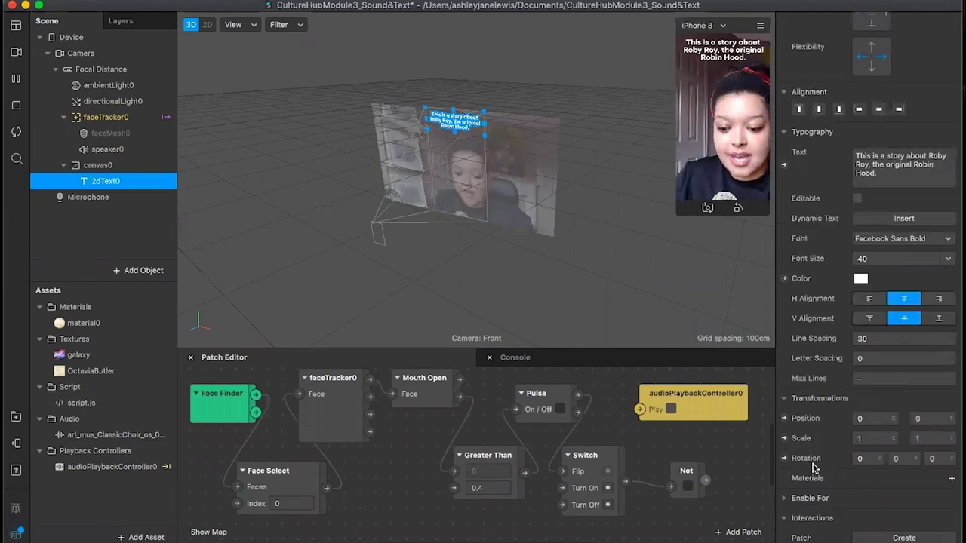
pyautogui.click(951, 480)
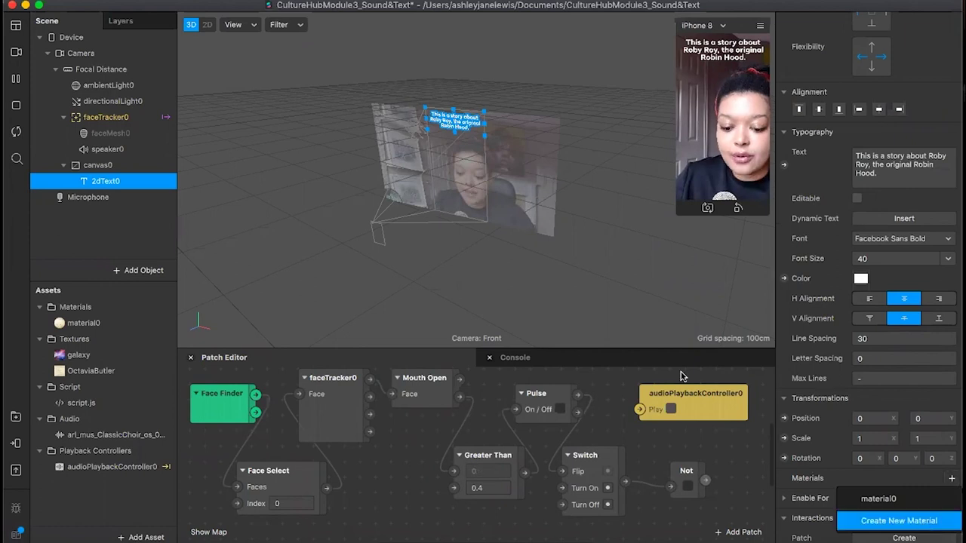
pyautogui.click(926, 524)
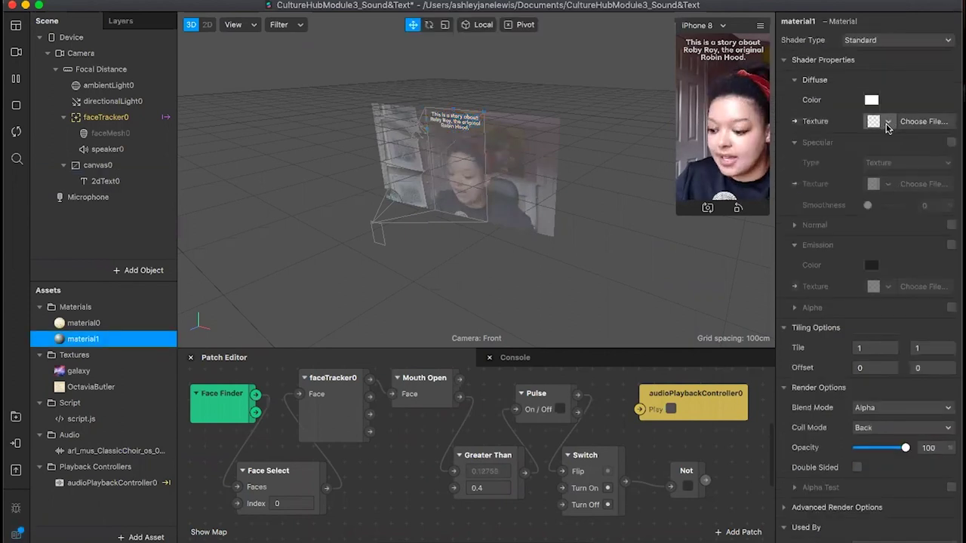
pyautogui.click(888, 121)
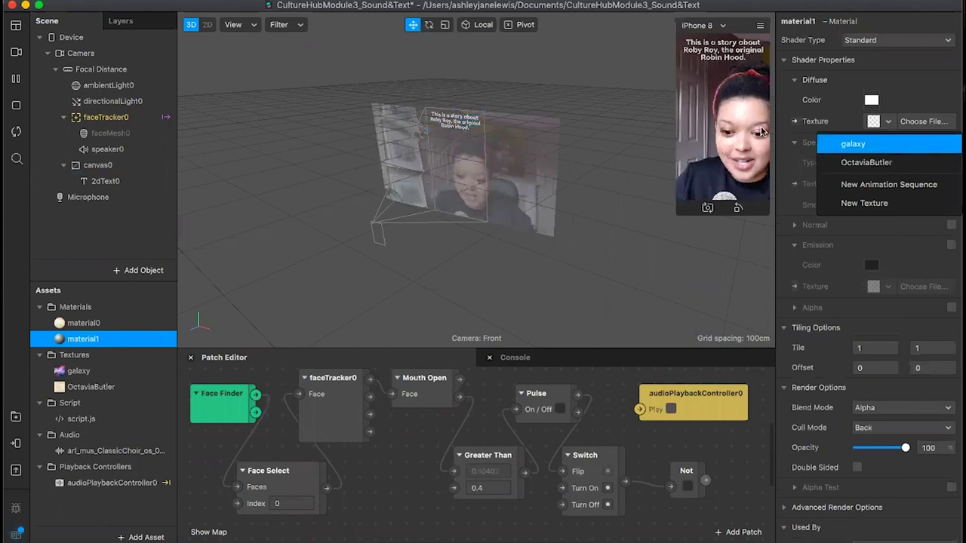
pyautogui.click(852, 144)
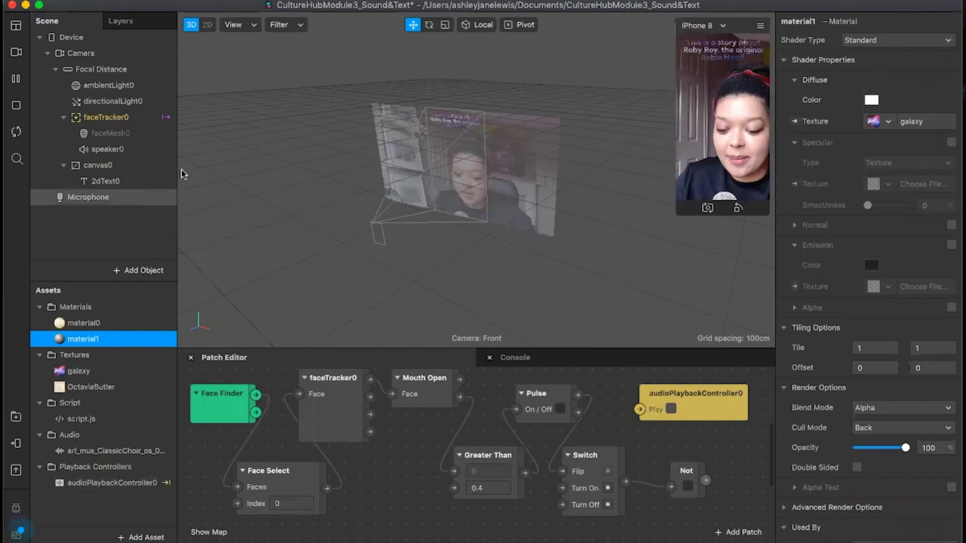
# Switch the device preview to Simulate Touch
pyautogui.click(760, 24)
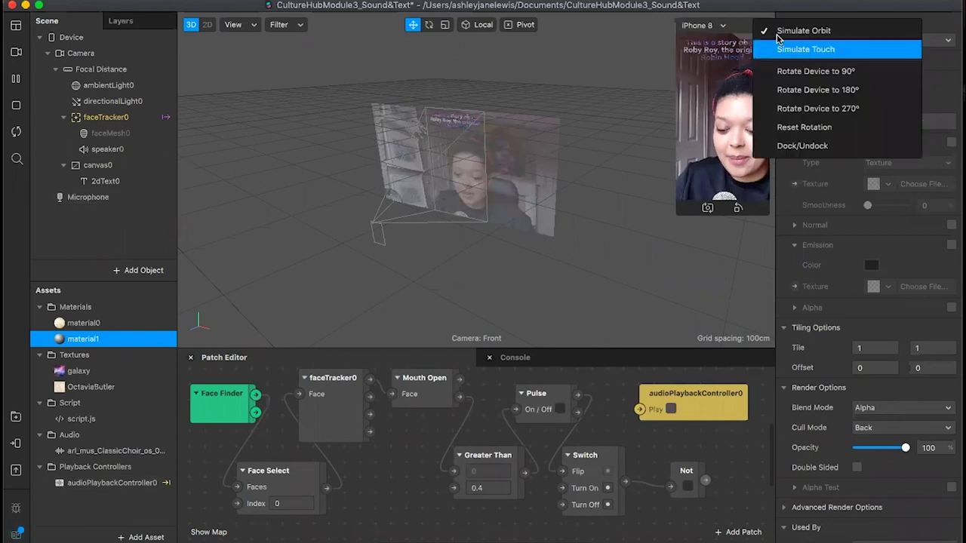
pyautogui.click(788, 43)
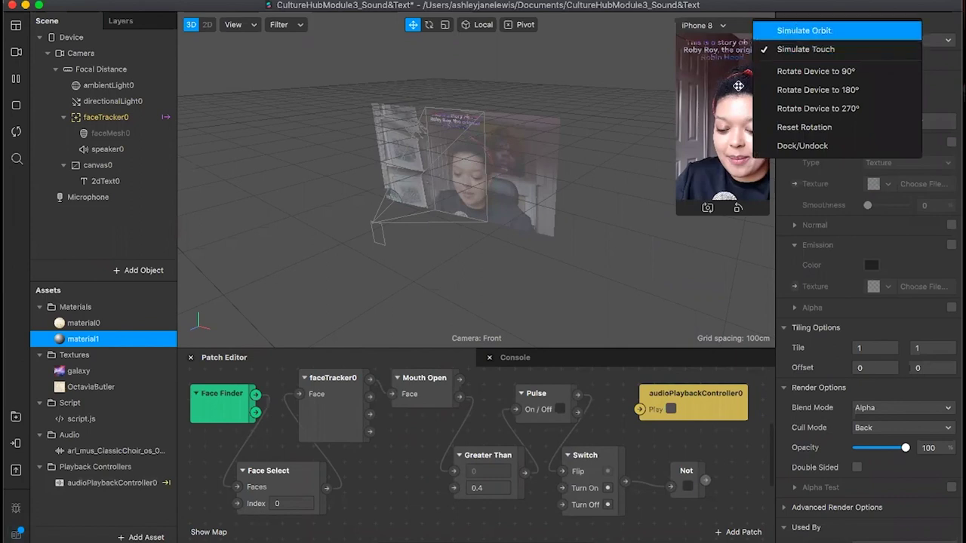
pyautogui.click(679, 97)
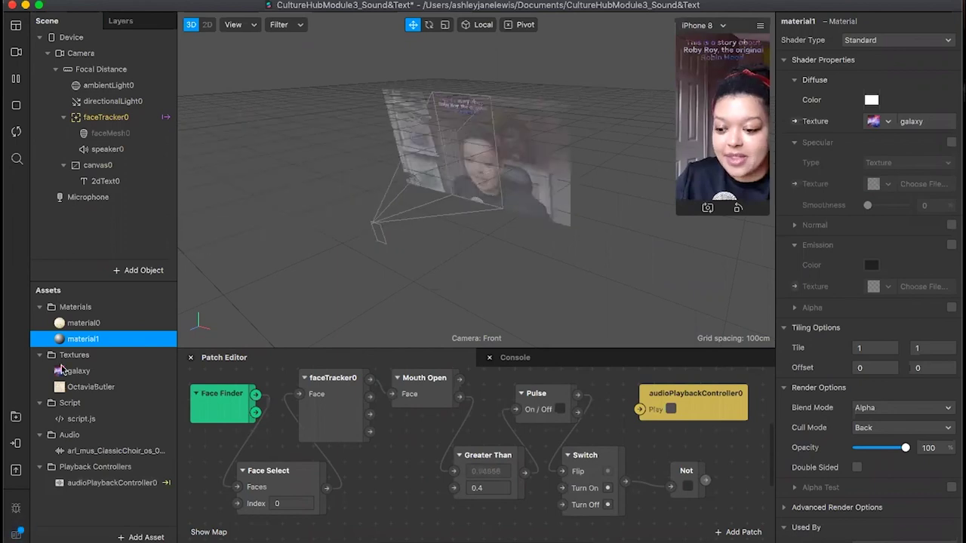
# Insert a 3D Text object into the scene
pyautogui.click(143, 270)
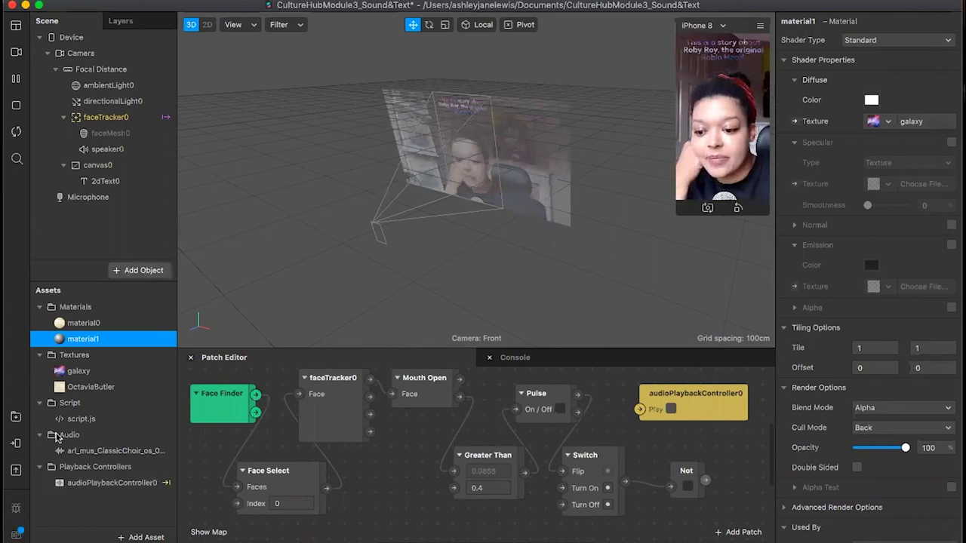
pyautogui.scroll(-2, 57, 445)
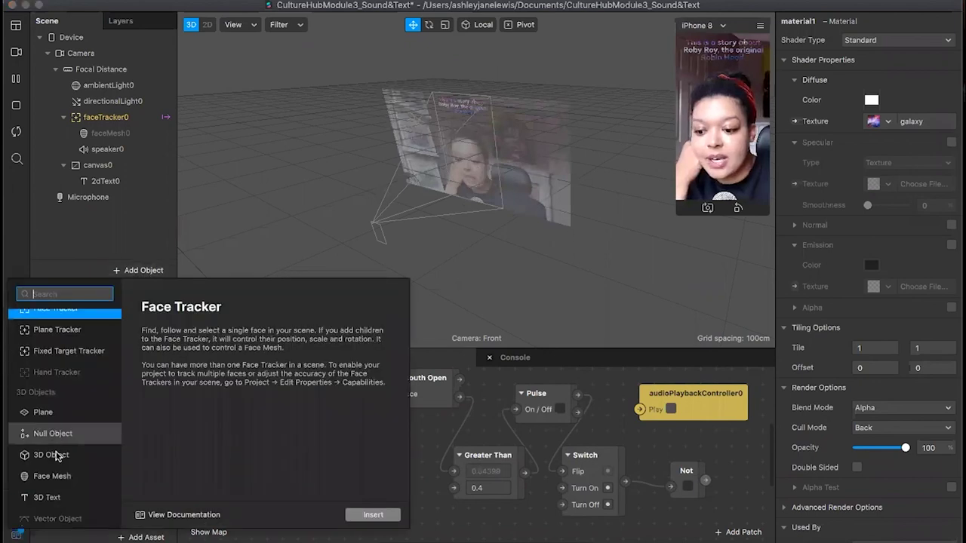
pyautogui.click(57, 454)
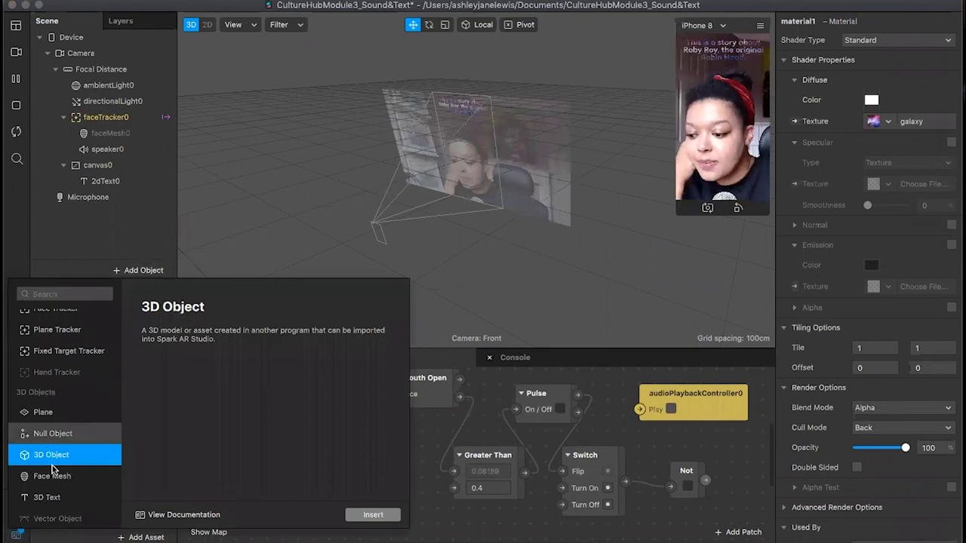
pyautogui.scroll(-2, 53, 469)
pyautogui.click(59, 471)
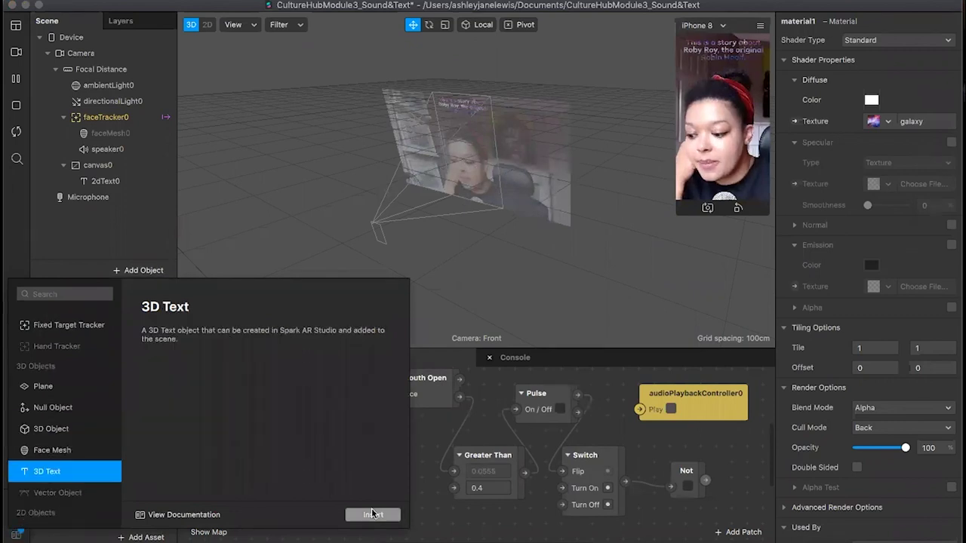
pyautogui.click(372, 514)
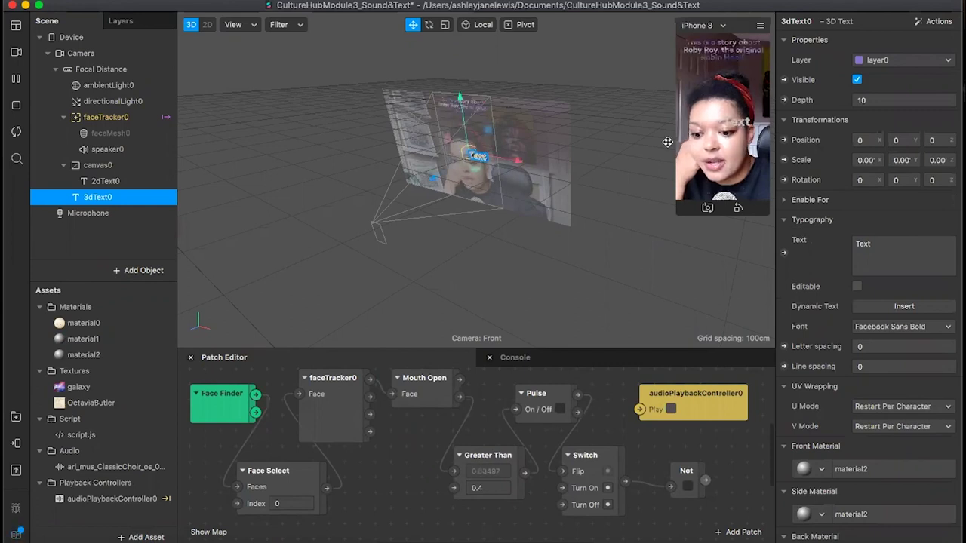
# Move 3dText0 out of the Camera hierarchy to the scene's root level and collapse the Camera group
pyautogui.moveTo(670, 143); pyautogui.dragTo(637, 139)
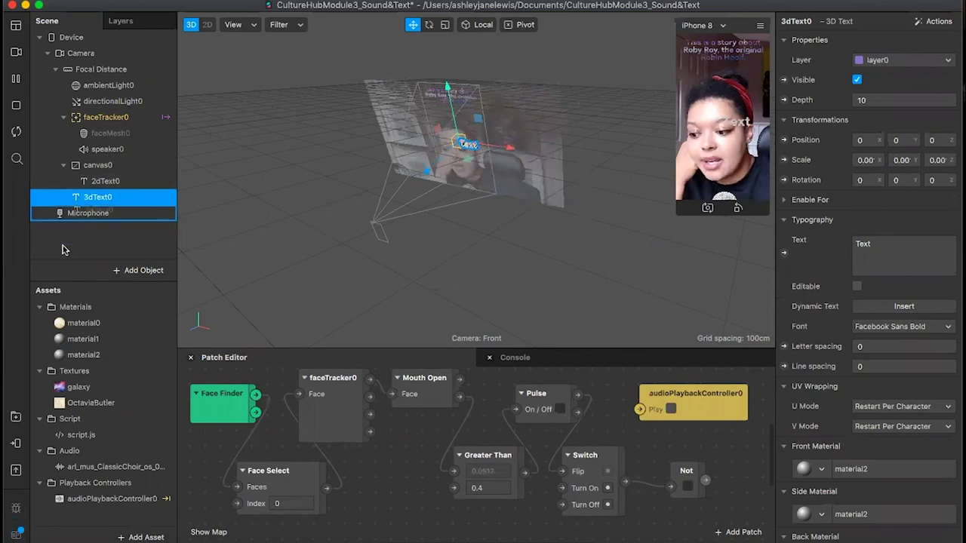
pyautogui.moveTo(67, 242); pyautogui.dragTo(53, 65)
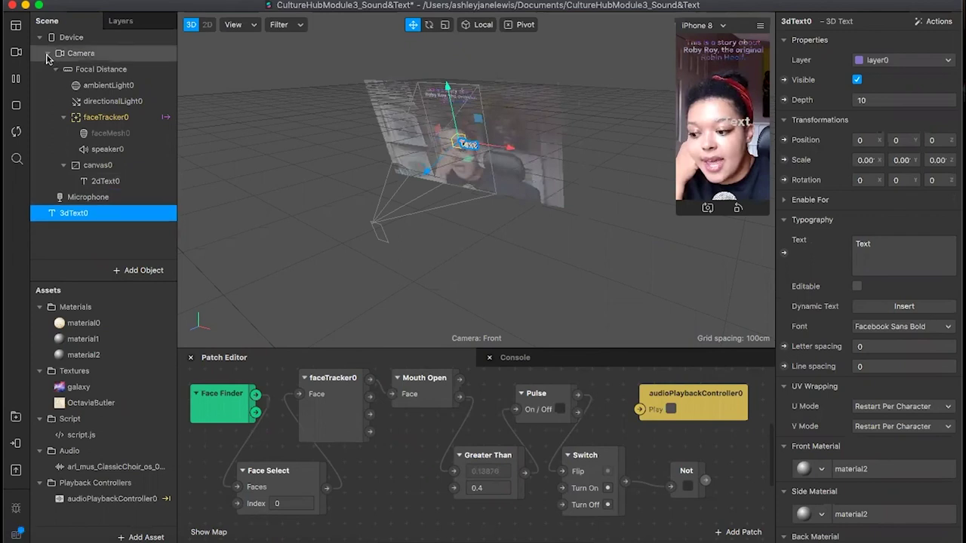
pyautogui.click(47, 54)
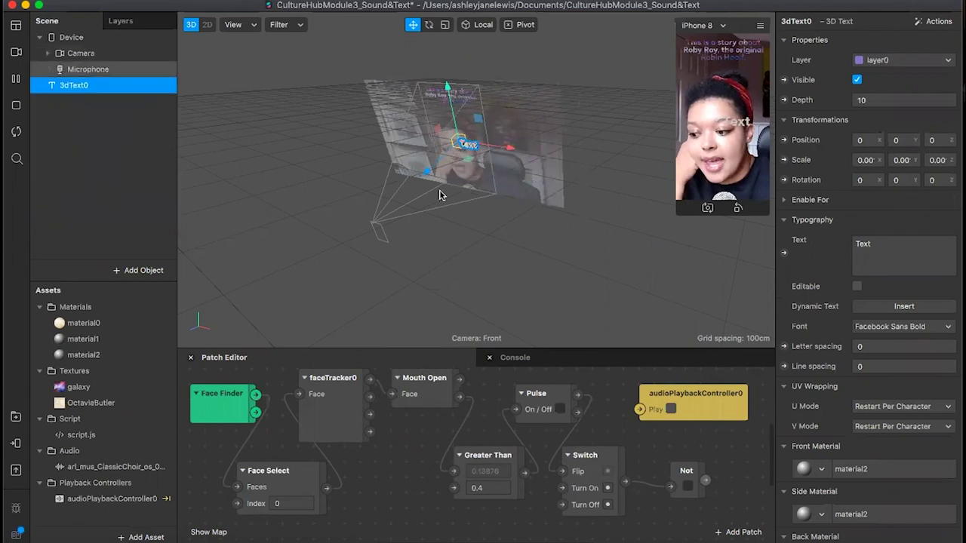
# Move the 3D text in world space into the camera's view, at about X -0.23, Y 0.11, Z -0.36
pyautogui.moveTo(511, 149); pyautogui.dragTo(375, 220)
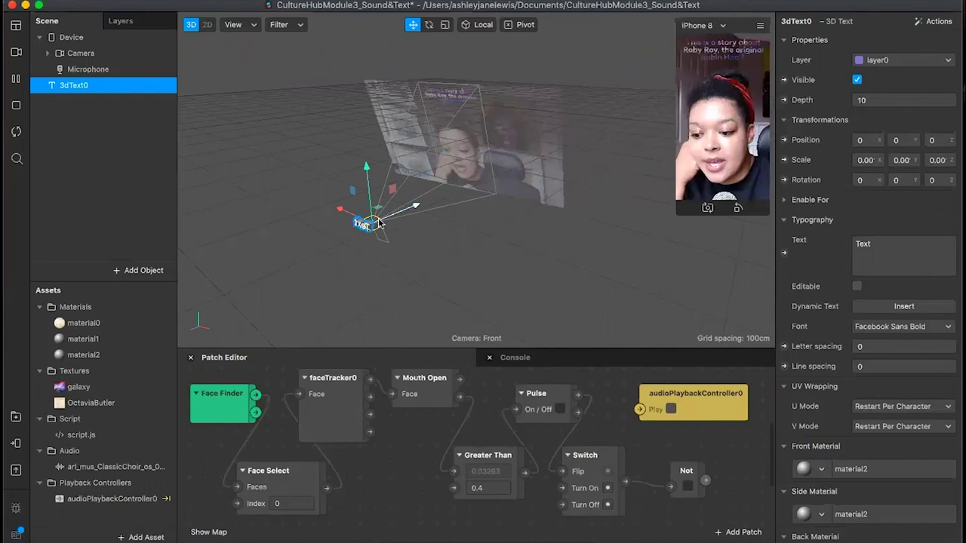
pyautogui.moveTo(326, 206); pyautogui.dragTo(265, 124)
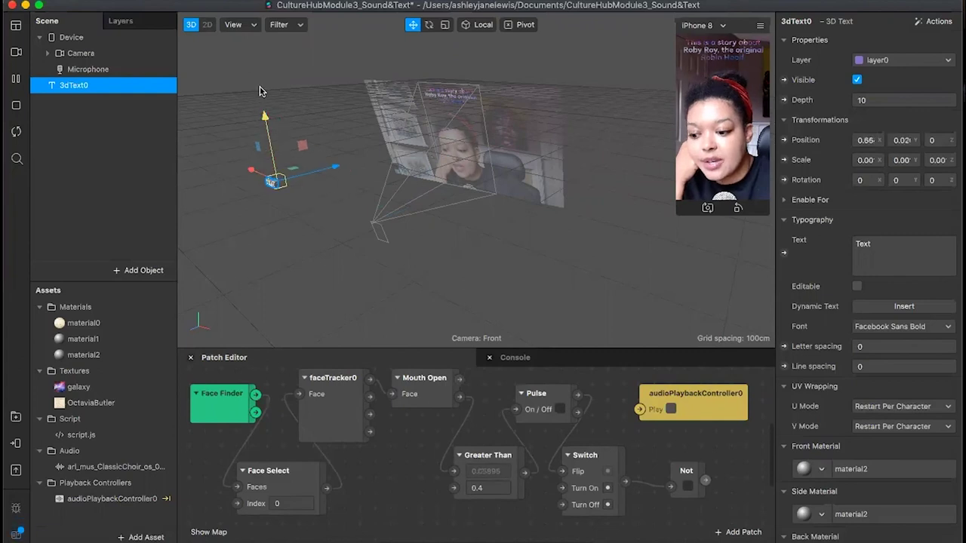
pyautogui.moveTo(260, 90); pyautogui.dragTo(259, 90)
pyautogui.moveTo(265, 161); pyautogui.dragTo(294, 166)
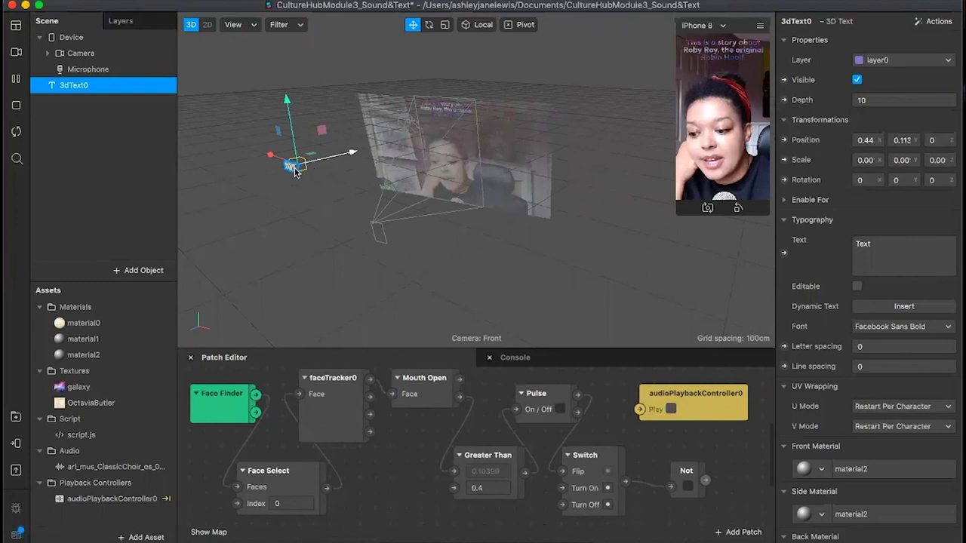
pyautogui.moveTo(304, 163); pyautogui.dragTo(317, 225)
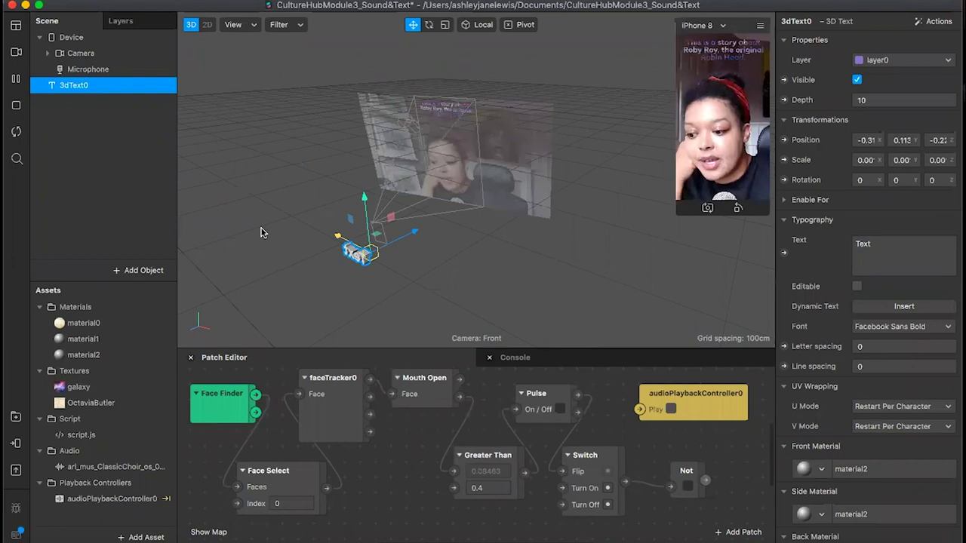
pyautogui.moveTo(394, 218); pyautogui.dragTo(349, 251)
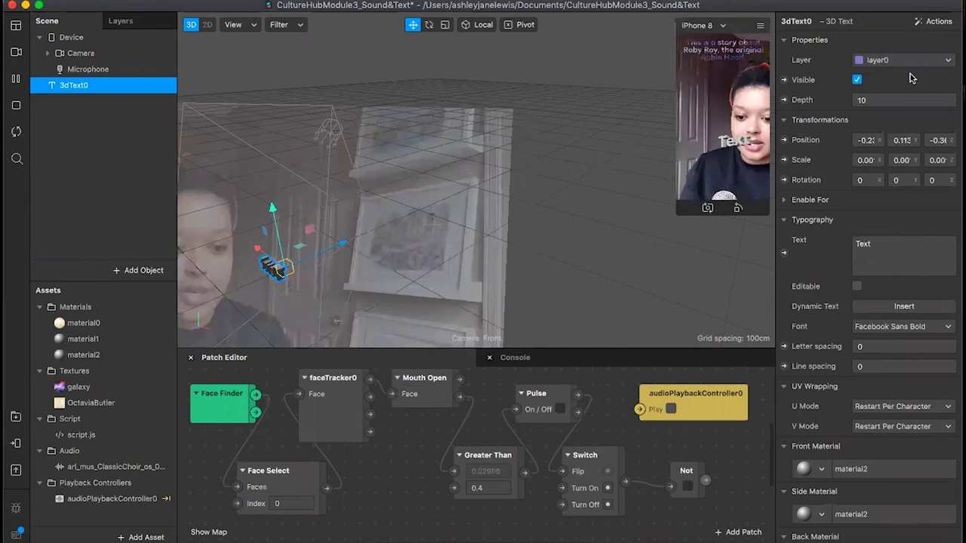
# Change the 3D text's wording to "Hi There"
pyautogui.click(880, 236)
pyautogui.write('H')
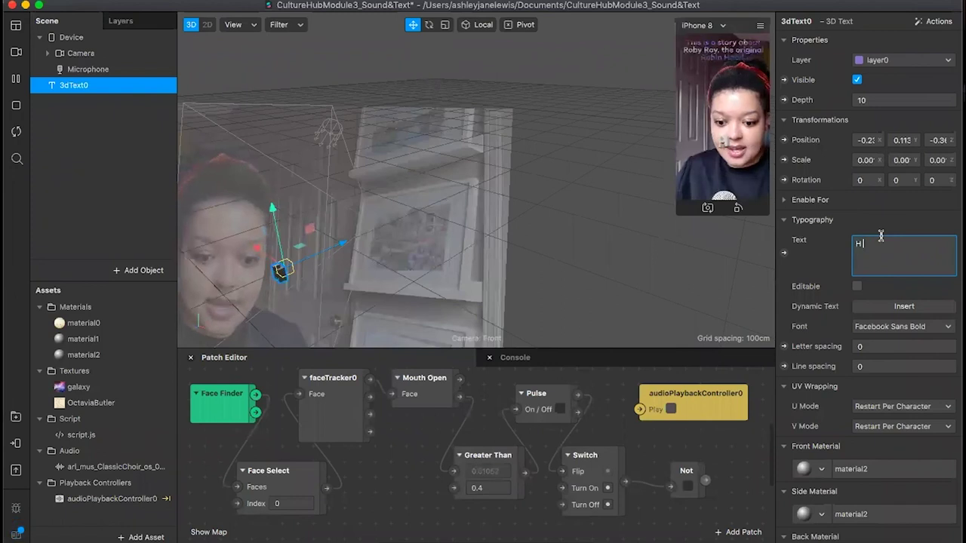
pyautogui.write('i There')
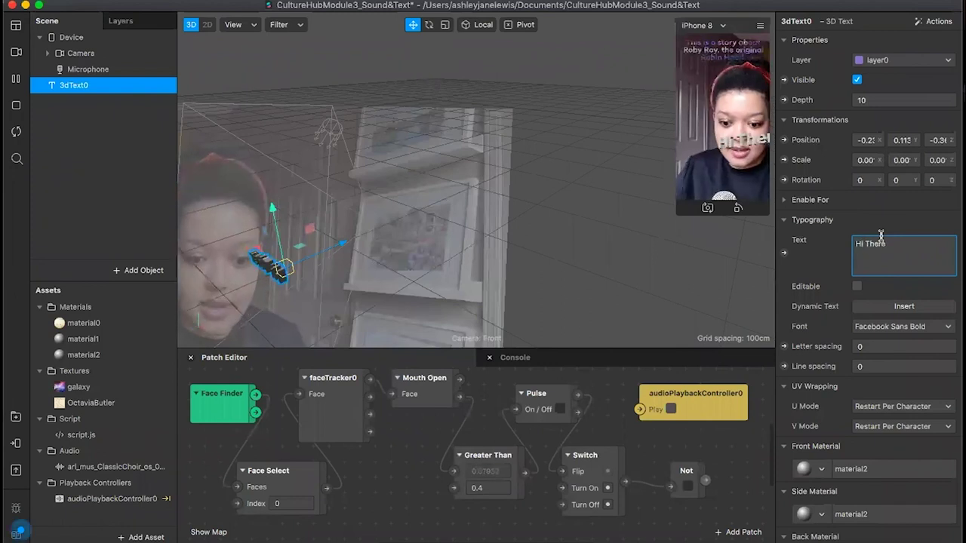
pyautogui.click(721, 171)
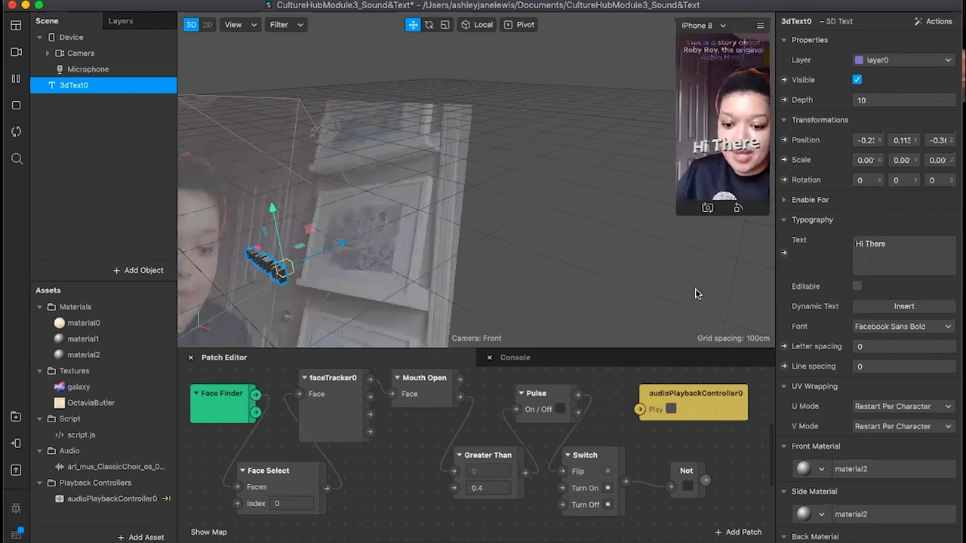
# Replace the 3D text's wording with "Robin Hood"
pyautogui.click(856, 240)
pyautogui.press('super+a')
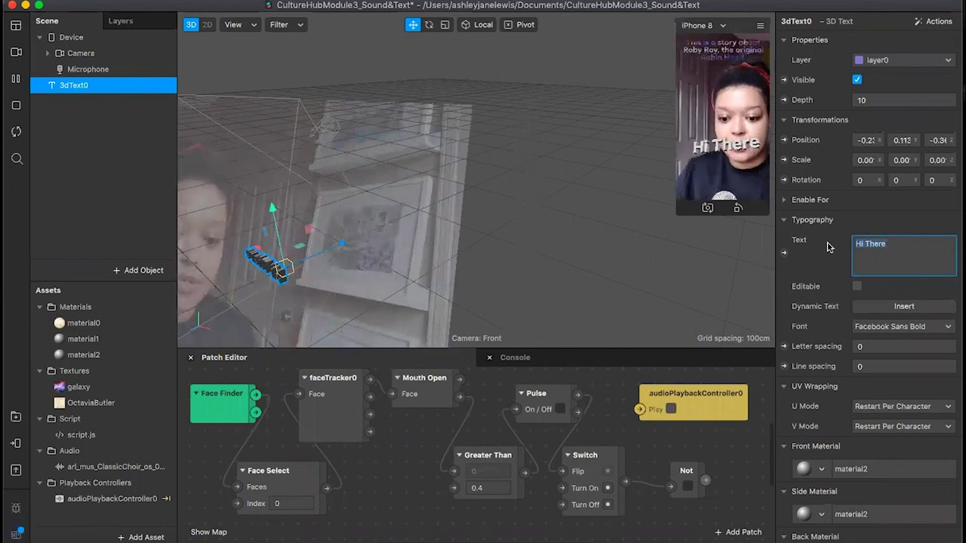
pyautogui.write('Robin')
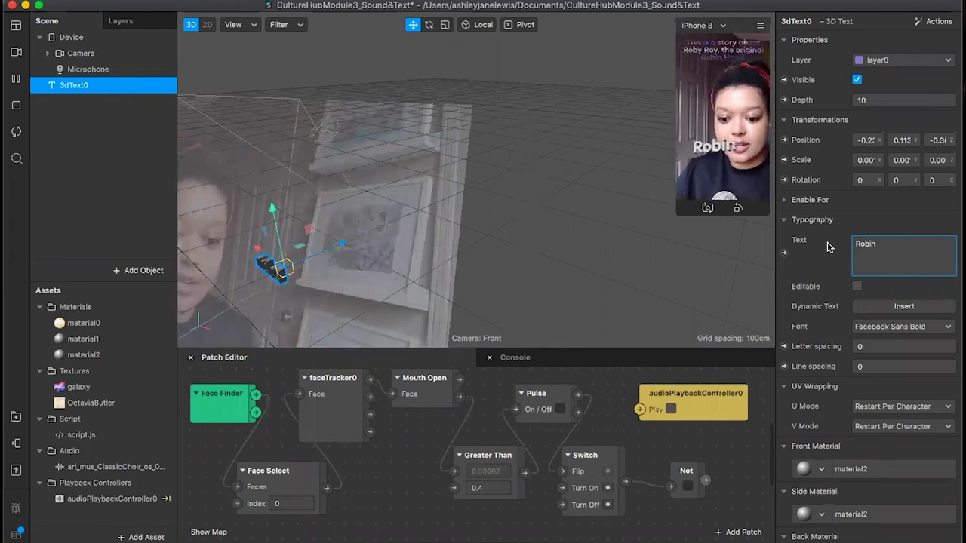
pyautogui.write(' Hood')
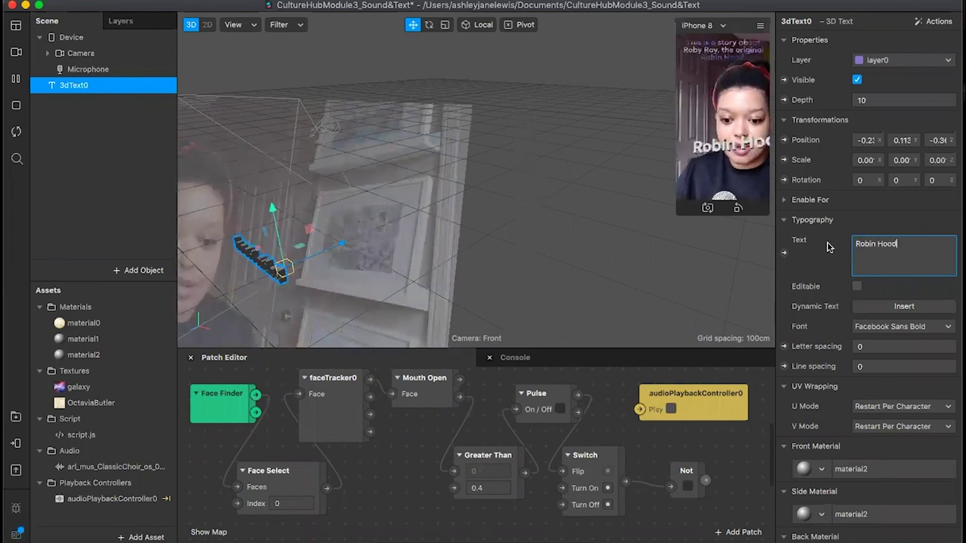